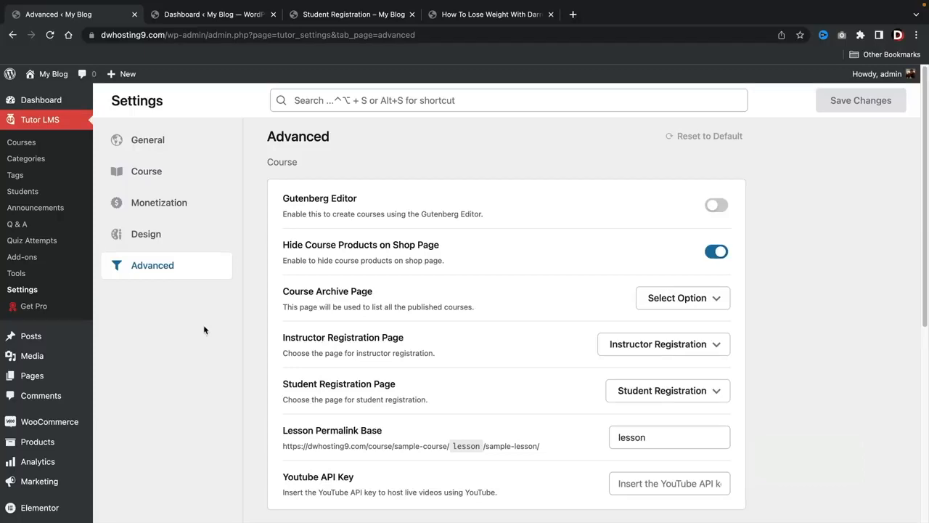
Create a new Tutor LMS course titled "Web Design Course" and paste the copied course description into its body
{"action": "left_click", "coordinate": [22, 142]}
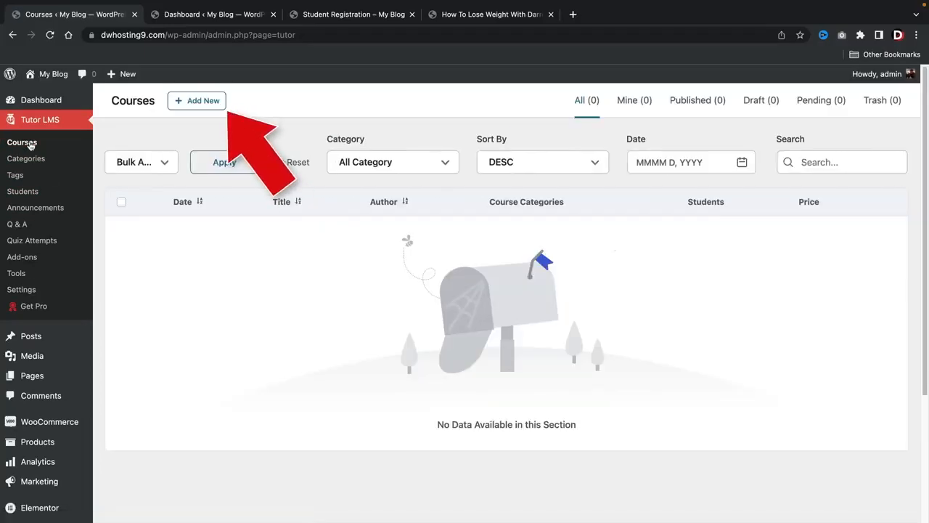
{"action": "left_click", "coordinate": [199, 101]}
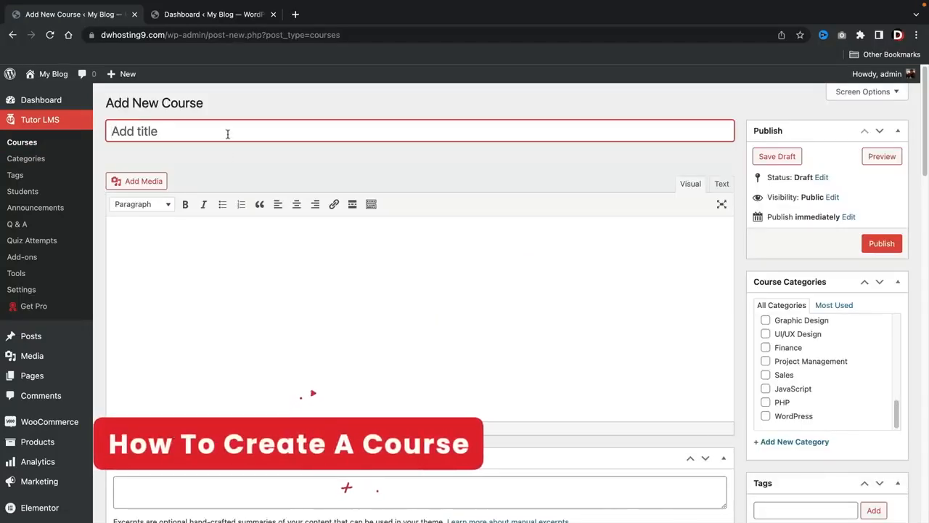
{"action": "type", "text": "Web Design"}
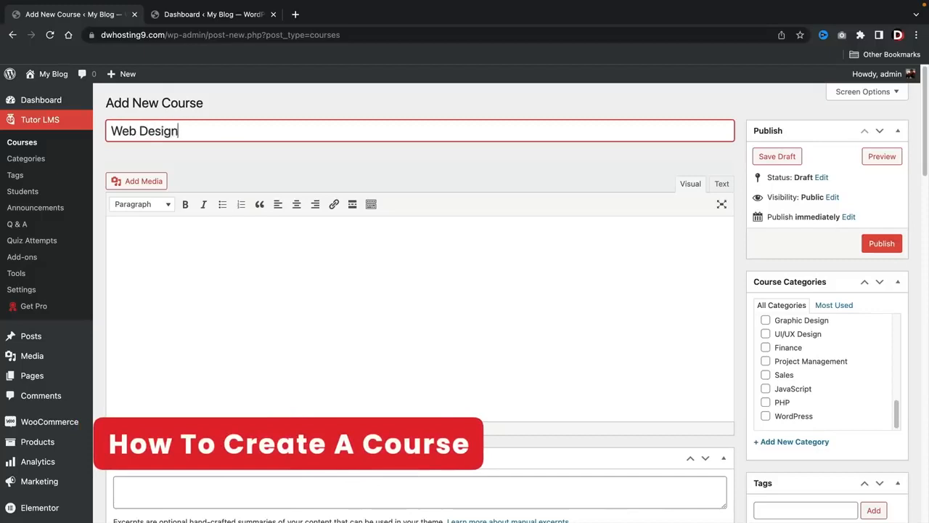
{"action": "type", "text": " Course"}
{"action": "key", "text": "Tab"}
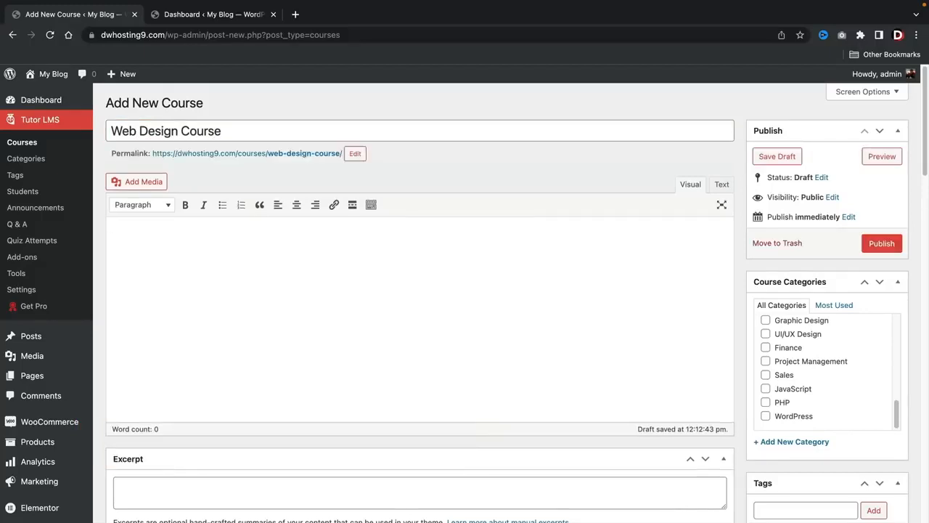
{"action": "right_click", "coordinate": [138, 241]}
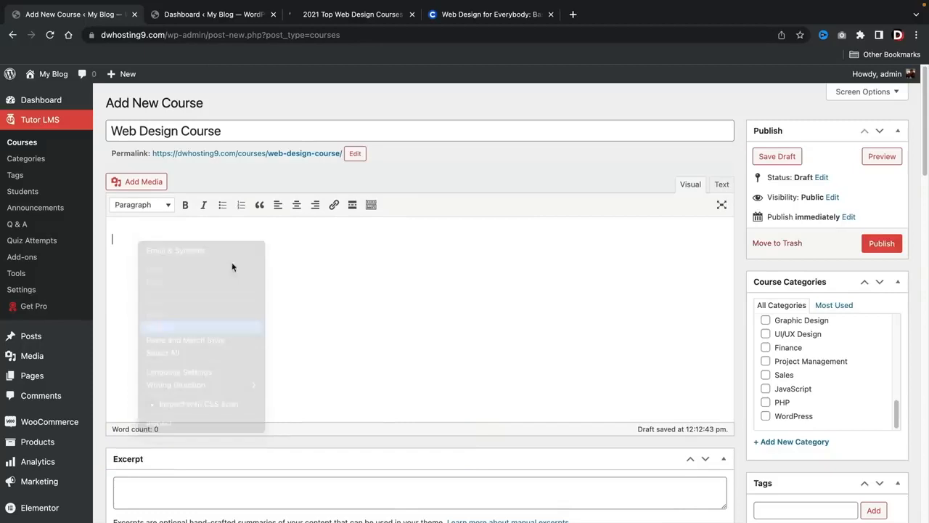
{"action": "left_click", "coordinate": [181, 319]}
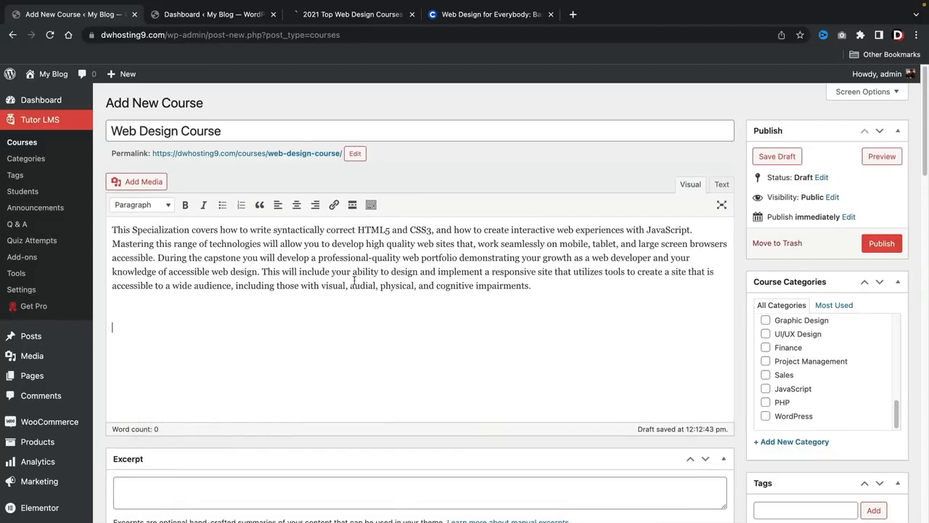
Check the available course authors and select admin as the author
{"action": "scroll", "coordinate": [328, 280], "scroll_direction": "down", "scroll_amount": 4}
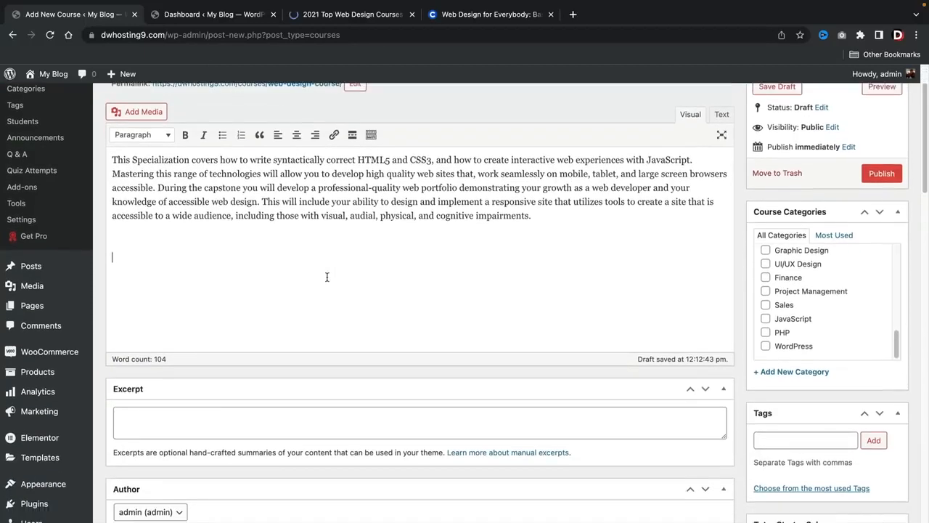
{"action": "scroll", "coordinate": [326, 279], "scroll_direction": "down", "scroll_amount": 5}
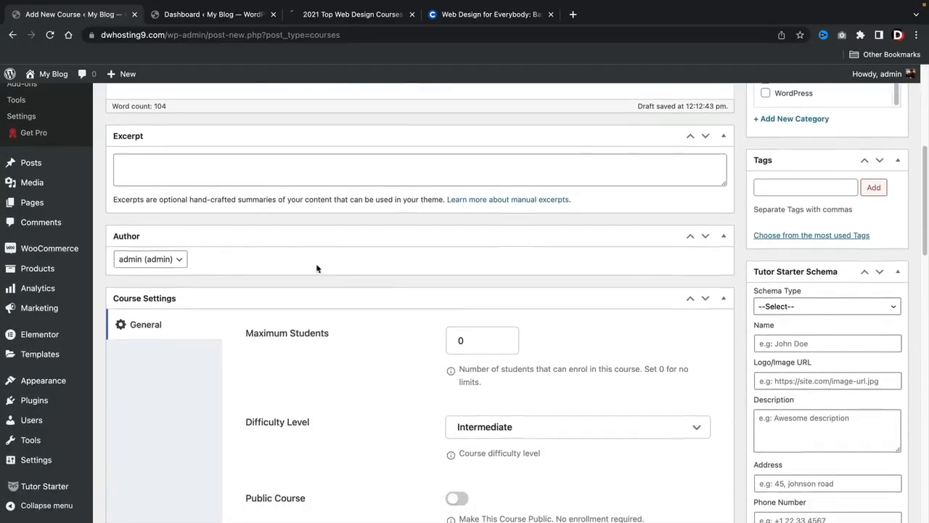
{"action": "left_click", "coordinate": [180, 260]}
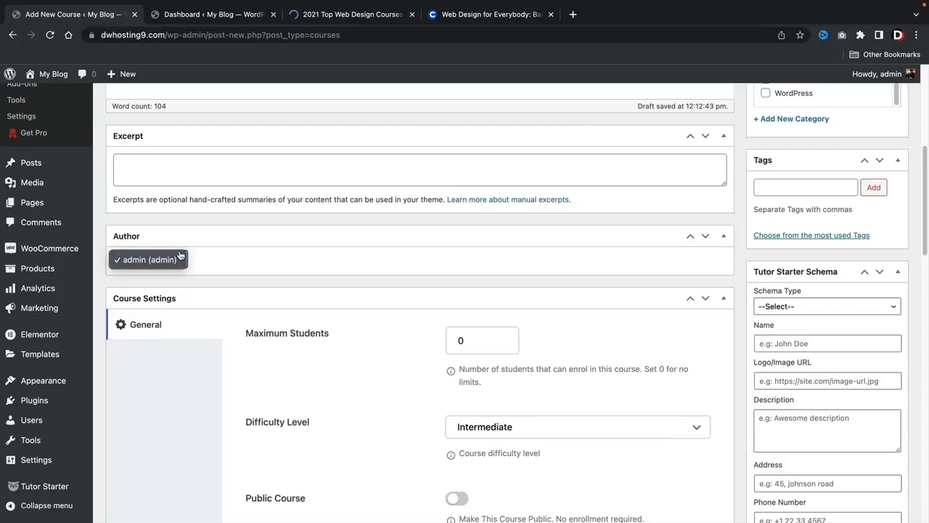
{"action": "left_click", "coordinate": [212, 255]}
{"action": "left_click", "coordinate": [166, 262]}
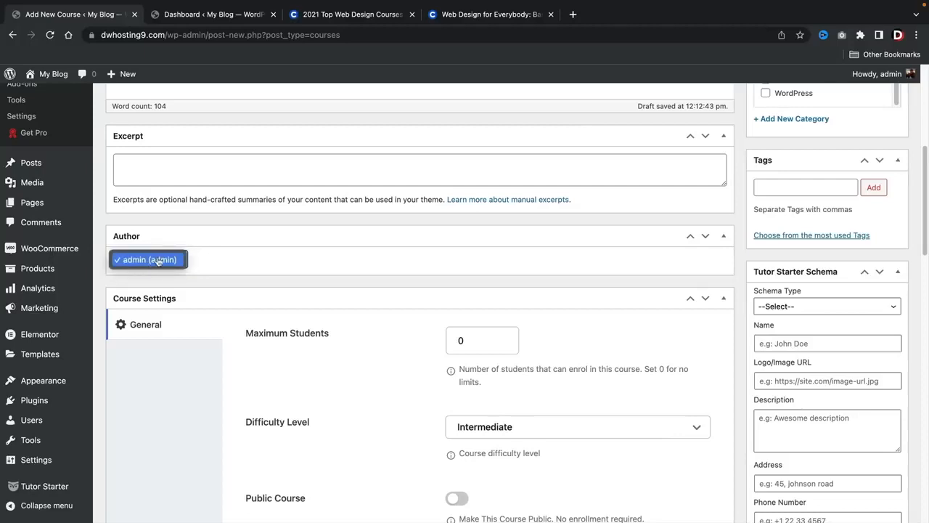
{"action": "left_click", "coordinate": [157, 259]}
Set the course's maximum students to 30 and its difficulty level to Beginner
{"action": "scroll", "coordinate": [310, 273], "scroll_direction": "down", "scroll_amount": 3}
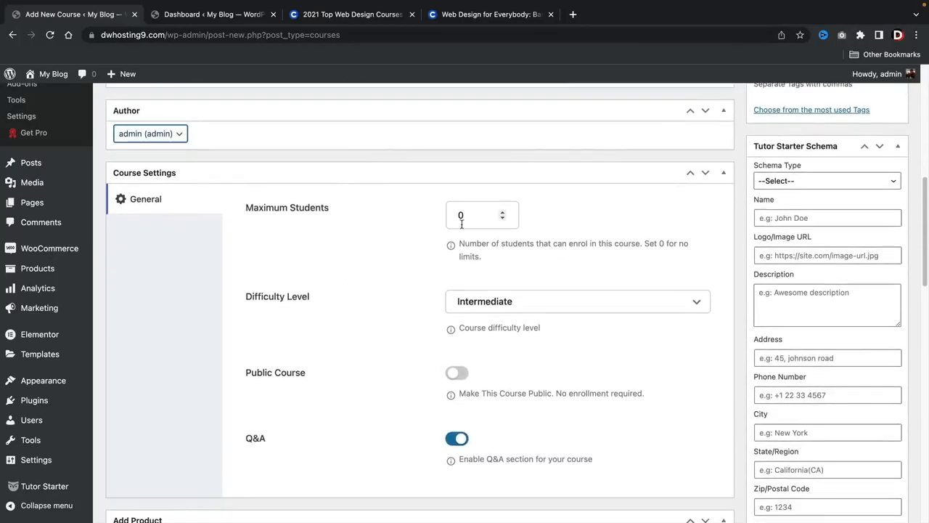
{"action": "left_click_drag", "start_coordinate": [465, 222], "coordinate": [427, 220]}
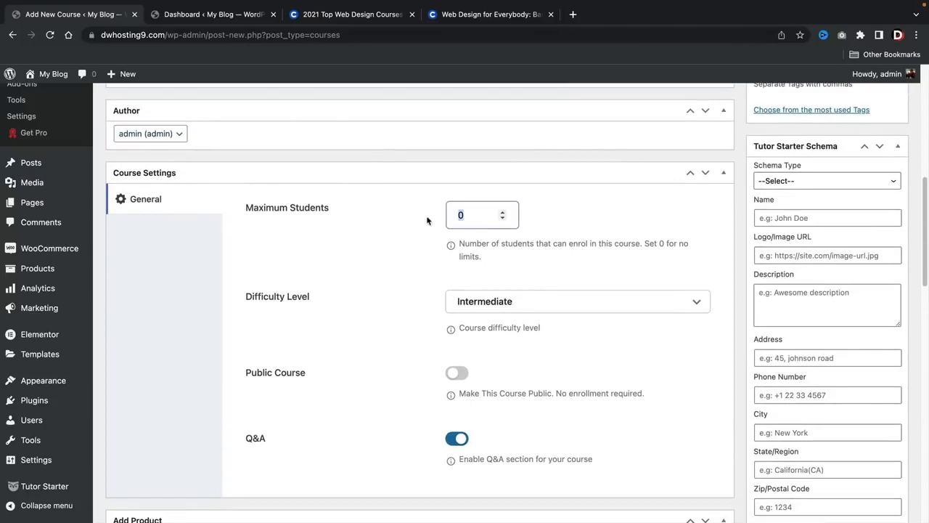
{"action": "type", "text": "3"}
{"action": "scroll", "coordinate": [388, 300], "scroll_direction": "down", "scroll_amount": 1}
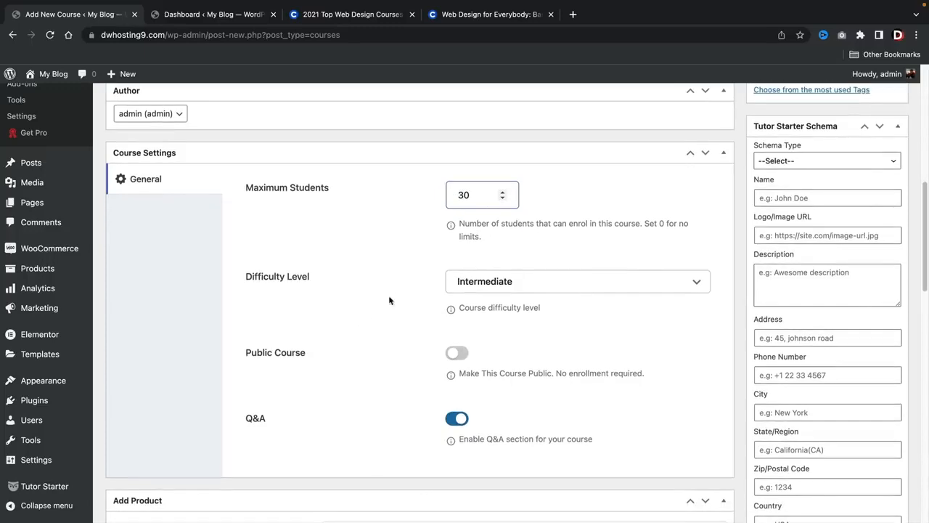
{"action": "left_click", "coordinate": [488, 283]}
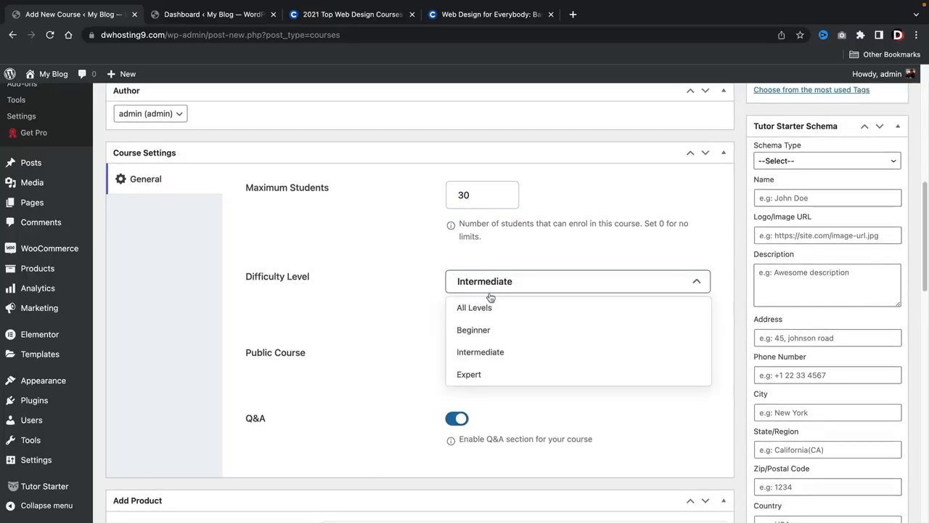
{"action": "left_click", "coordinate": [500, 330]}
Turn the Public Course option on and back off
{"action": "scroll", "coordinate": [500, 333], "scroll_direction": "down", "scroll_amount": 3}
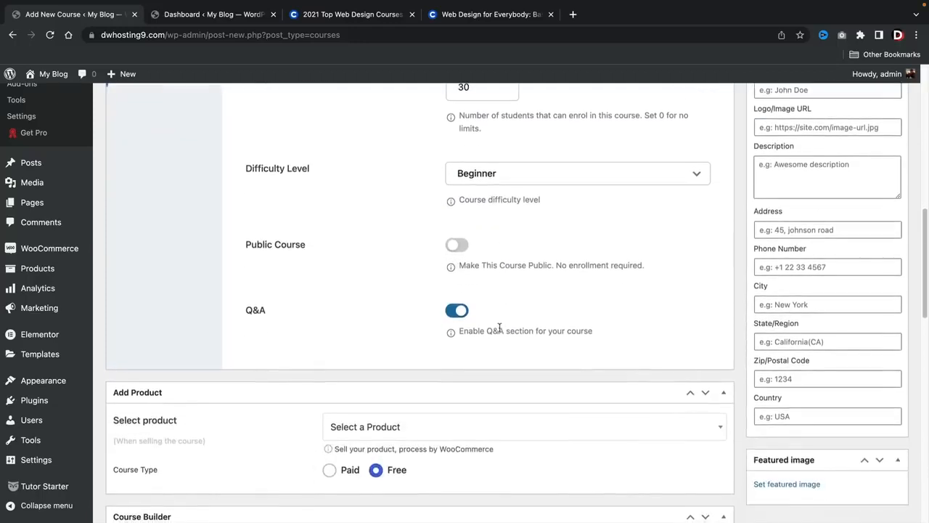
{"action": "left_click", "coordinate": [456, 248]}
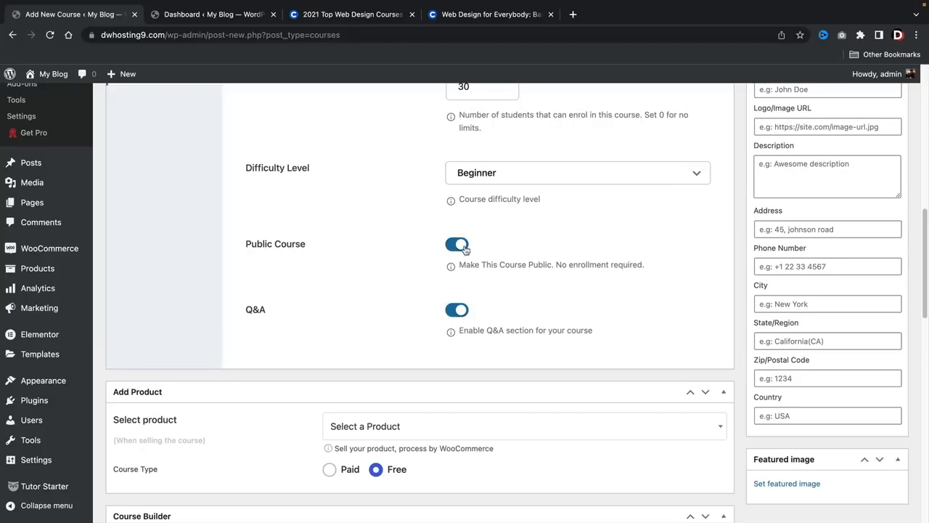
{"action": "left_click", "coordinate": [456, 249]}
Review the products that can be linked to the course for selling, leaving the list without choosing one
{"action": "scroll", "coordinate": [317, 230], "scroll_direction": "down", "scroll_amount": 2}
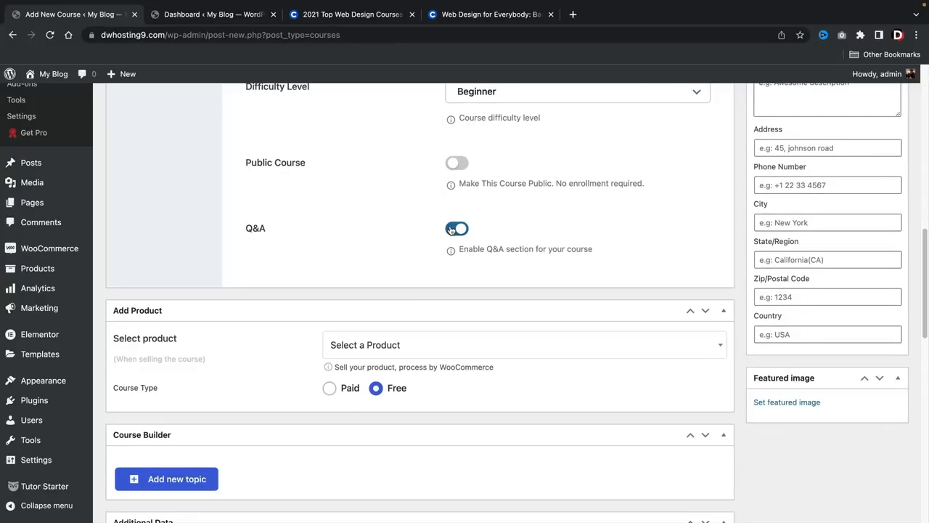
{"action": "scroll", "coordinate": [449, 234], "scroll_direction": "down", "scroll_amount": 1}
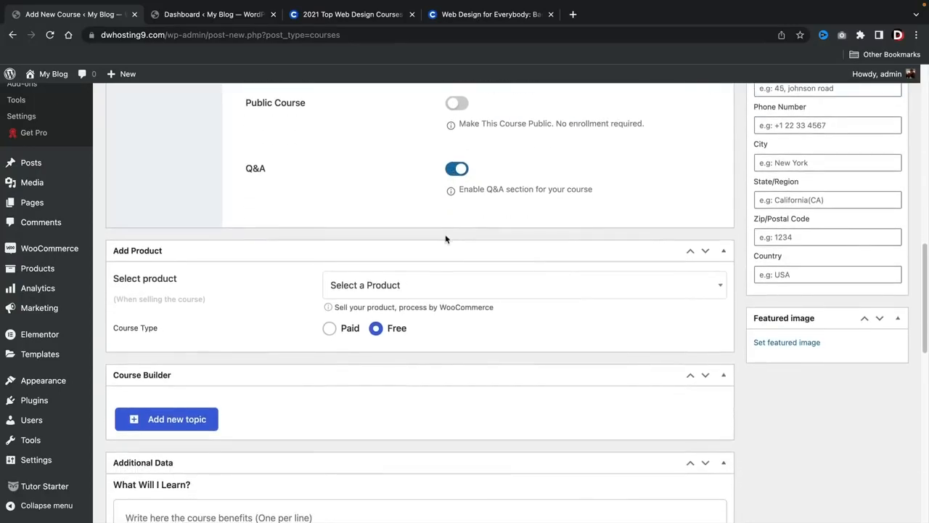
{"action": "scroll", "coordinate": [446, 239], "scroll_direction": "down", "scroll_amount": 1}
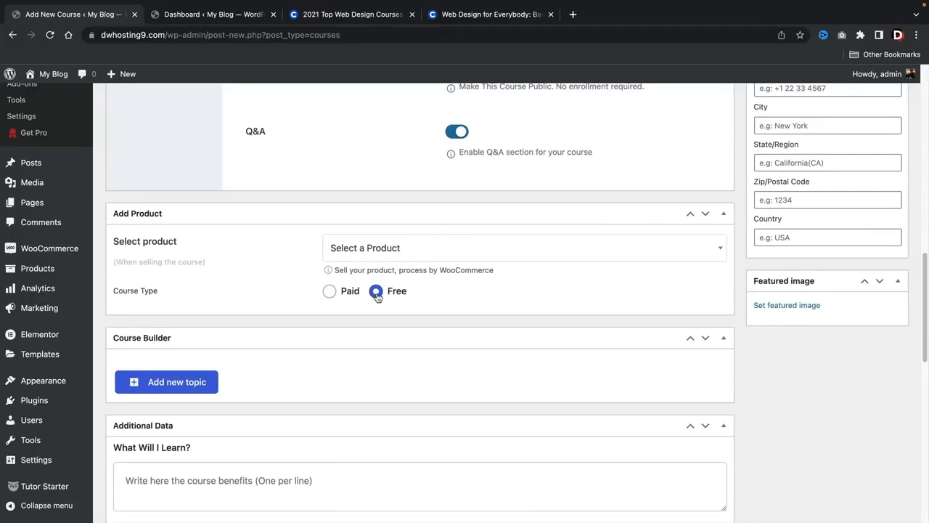
{"action": "left_click", "coordinate": [388, 249]}
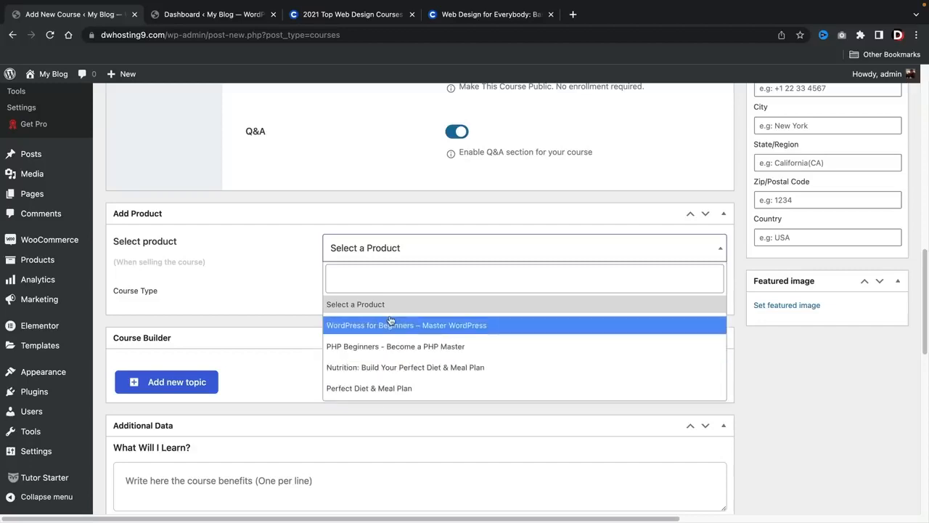
{"action": "left_click", "coordinate": [432, 214]}
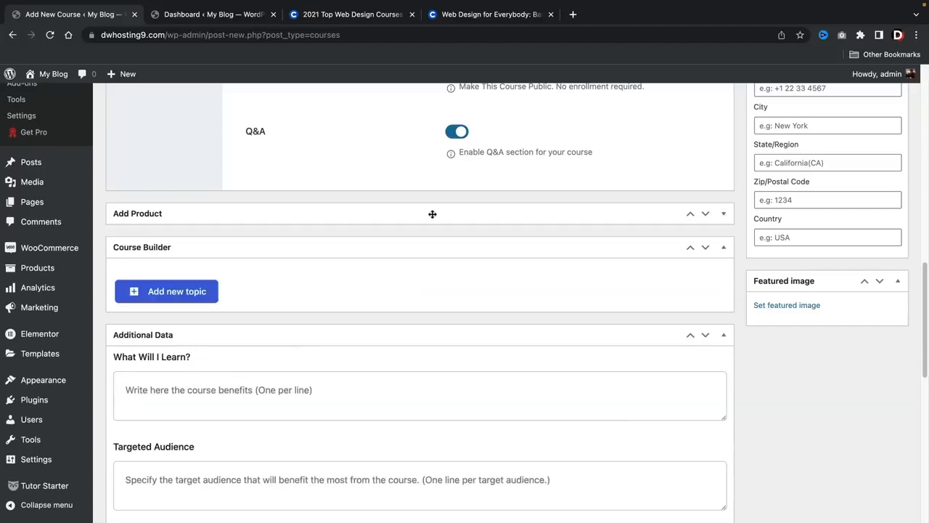
{"action": "left_click", "coordinate": [432, 214]}
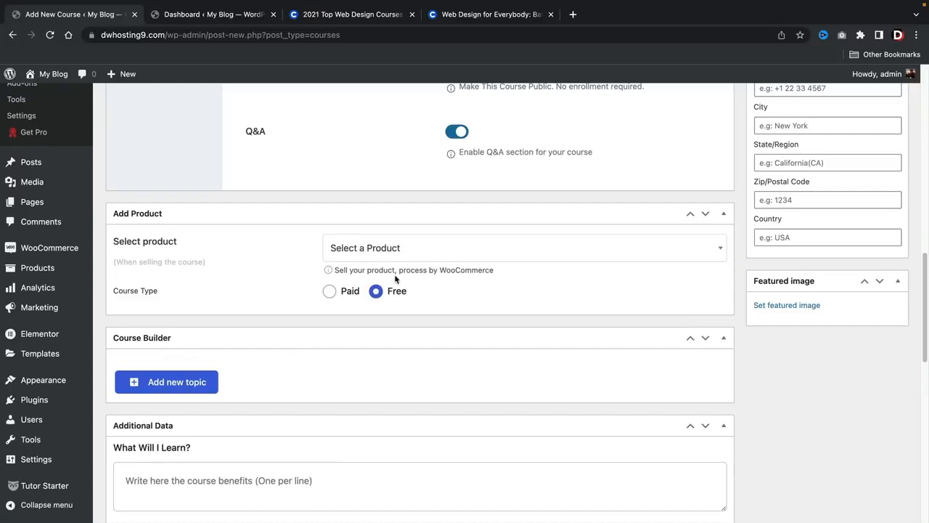
Add a course topic named "Intro To CSS" with the copied course description pasted as its summary
{"action": "scroll", "coordinate": [395, 278], "scroll_direction": "down", "scroll_amount": 3}
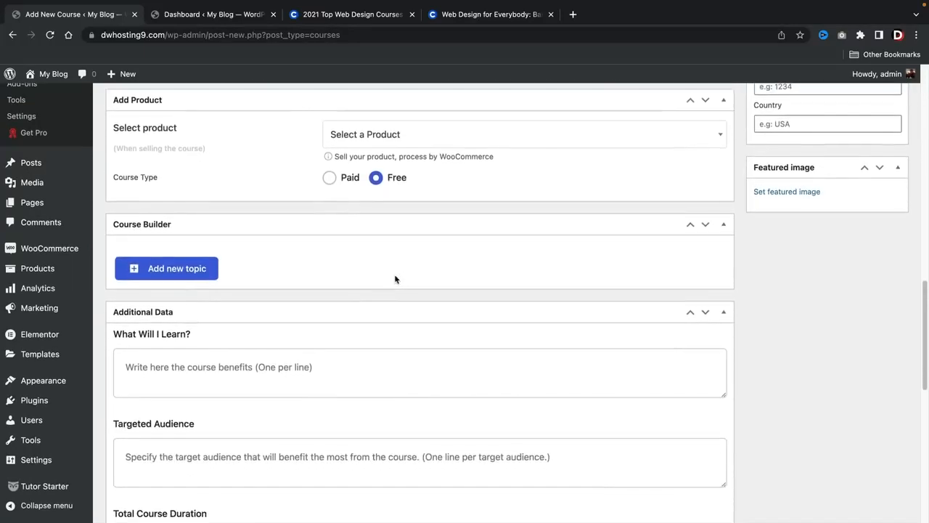
{"action": "scroll", "coordinate": [395, 279], "scroll_direction": "down", "scroll_amount": 2}
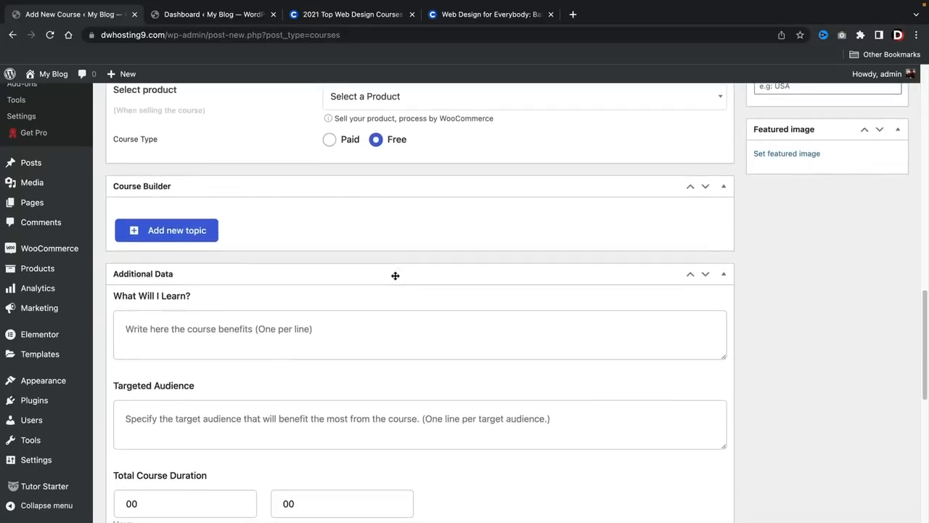
{"action": "left_click", "coordinate": [174, 231]}
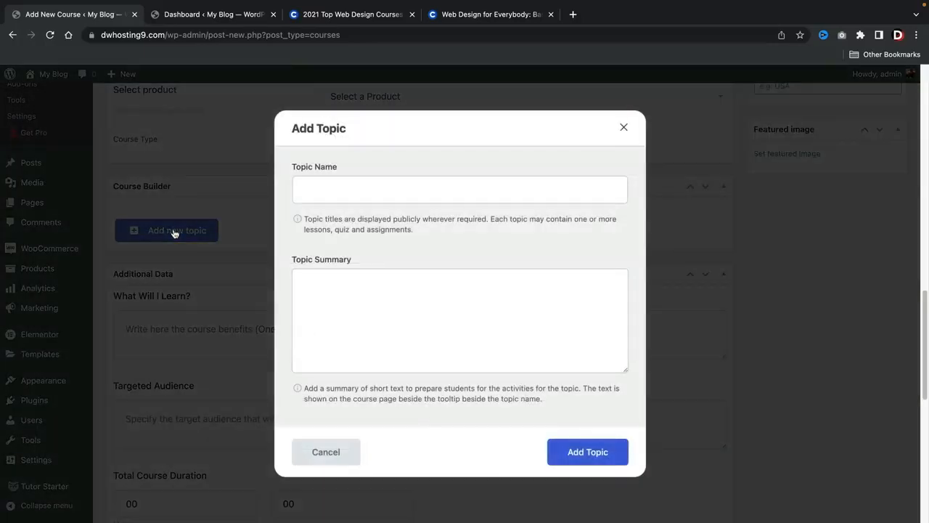
{"action": "left_click", "coordinate": [343, 195]}
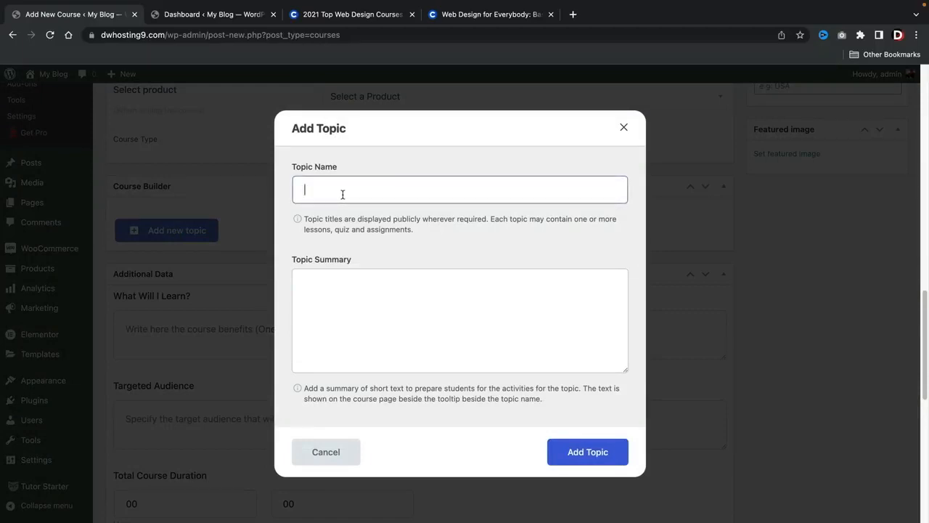
{"action": "type", "text": "Intro TO CSS"}
{"action": "key", "text": "Tab"}
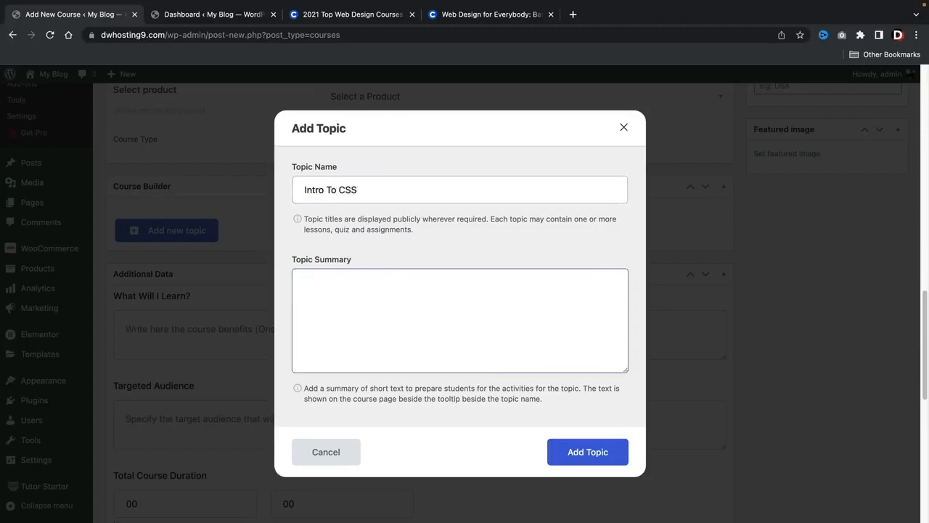
{"action": "right_click", "coordinate": [303, 316]}
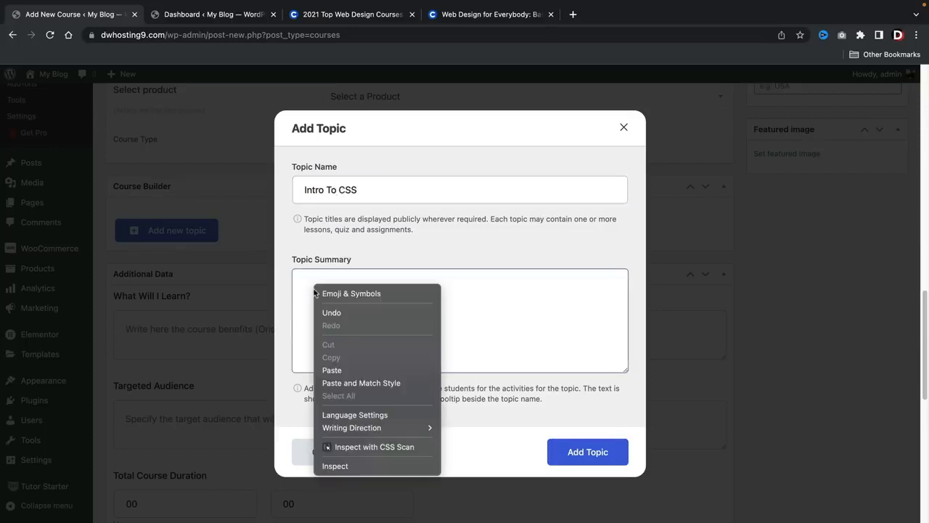
{"action": "left_click", "coordinate": [330, 368]}
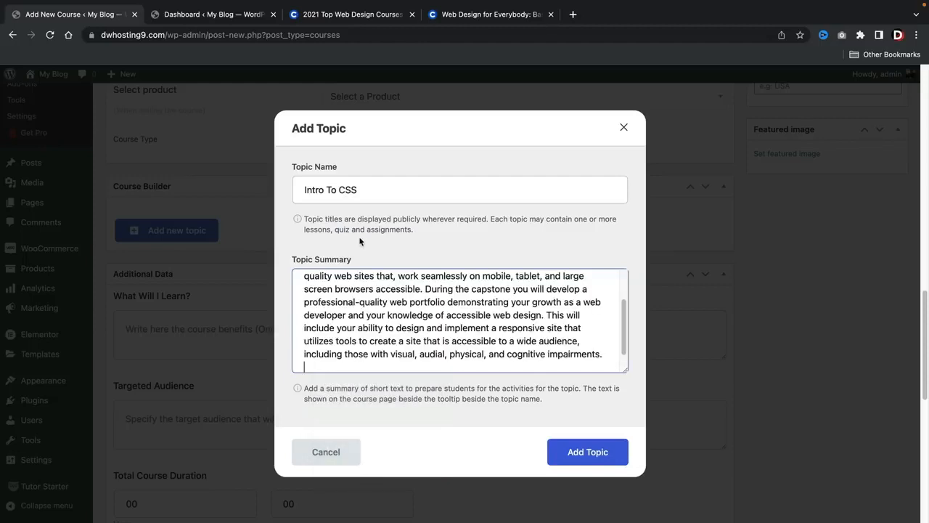
{"action": "left_click", "coordinate": [595, 456]}
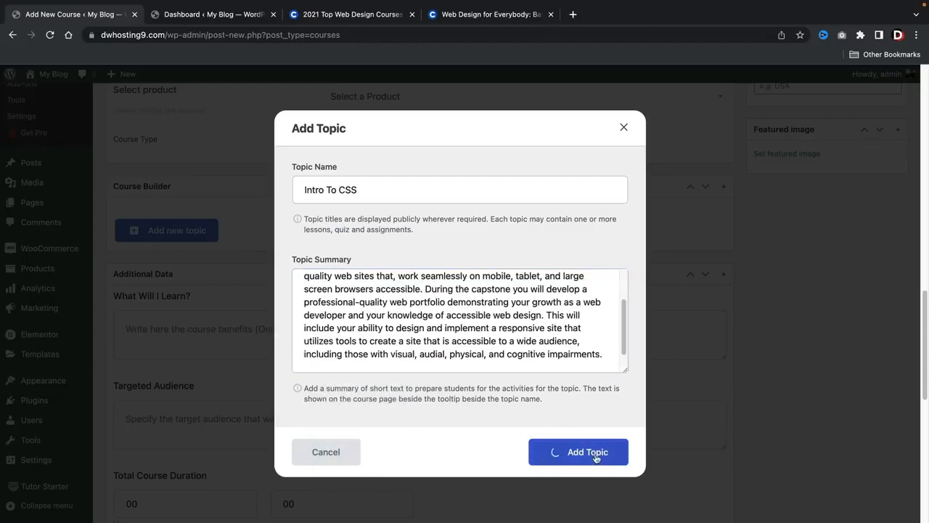
Start a new lesson under the Intro To CSS topic and name it "How To Create Animations"
{"action": "scroll", "coordinate": [430, 396], "scroll_direction": "down", "scroll_amount": 1}
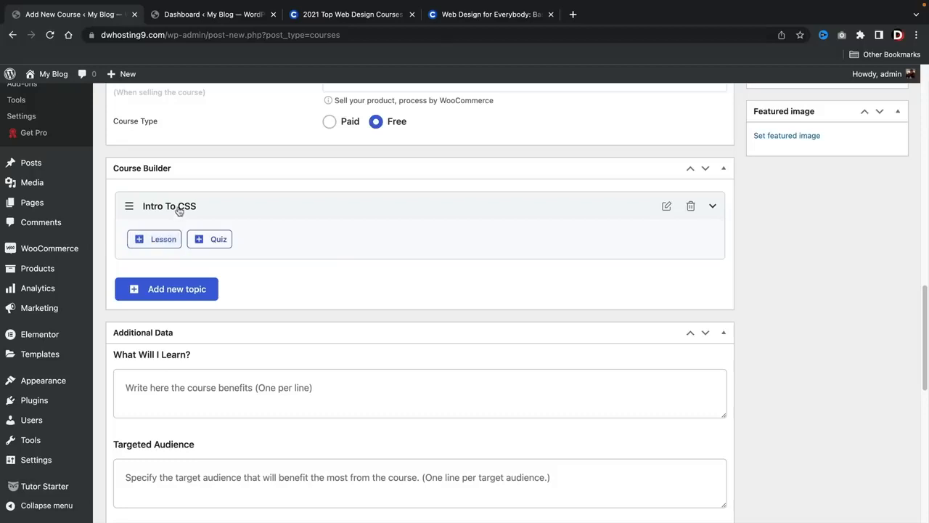
{"action": "left_click", "coordinate": [160, 239]}
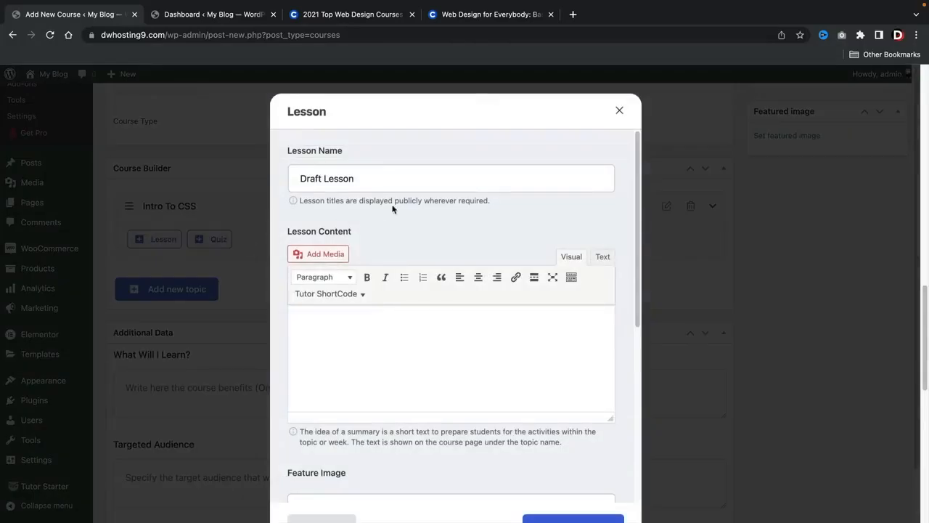
{"action": "triple_click", "coordinate": [407, 179]}
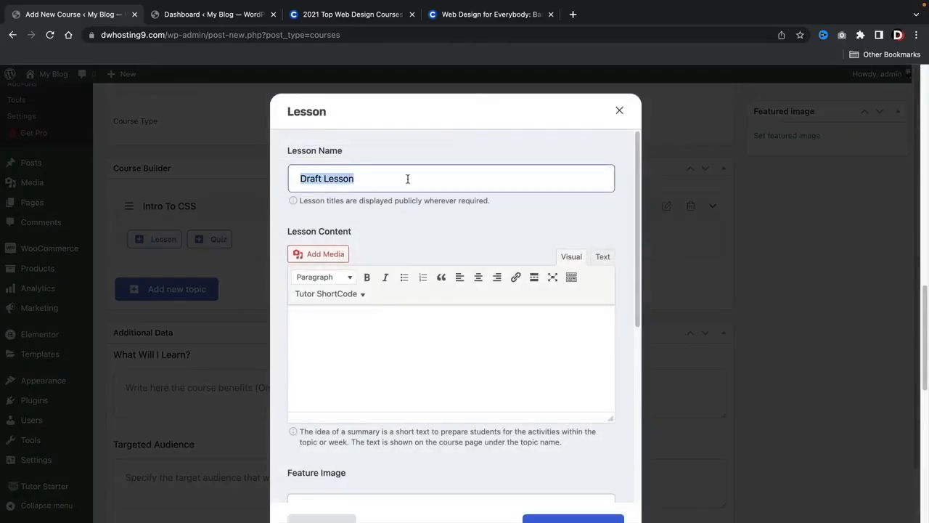
{"action": "type", "text": "How To C"}
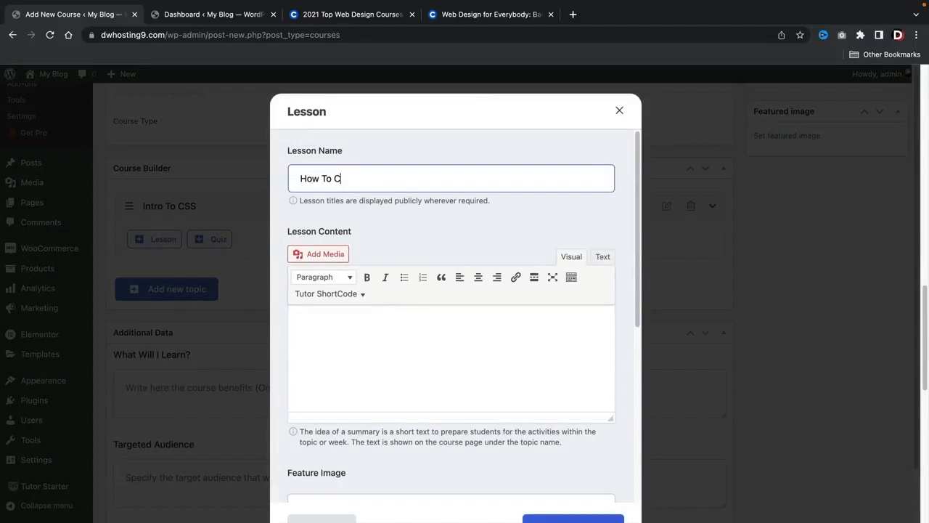
{"action": "type", "text": "reate Animations"}
{"action": "key", "text": "Tab"}
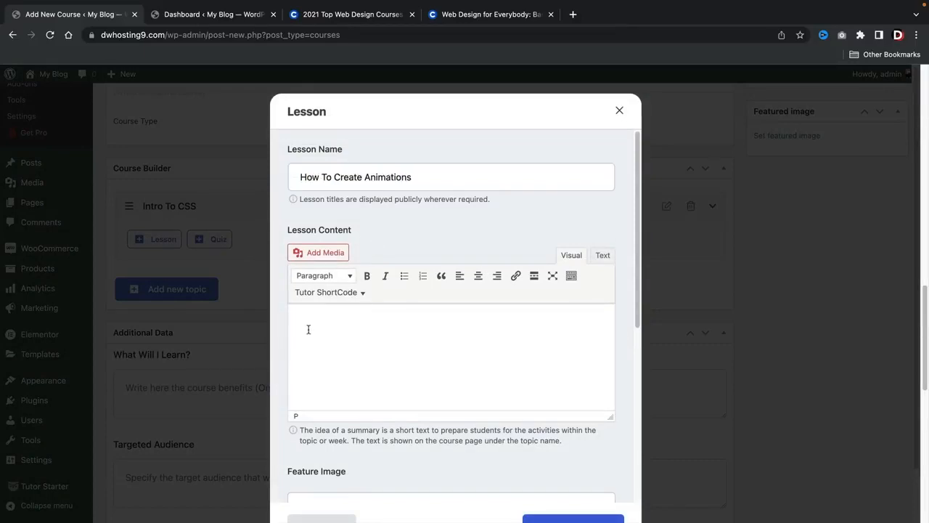
Paste the copied course description into the lesson content of "How To Create Animations"
{"action": "scroll", "coordinate": [307, 327], "scroll_direction": "down", "scroll_amount": 1}
{"action": "scroll", "coordinate": [308, 319], "scroll_direction": "down", "scroll_amount": 1}
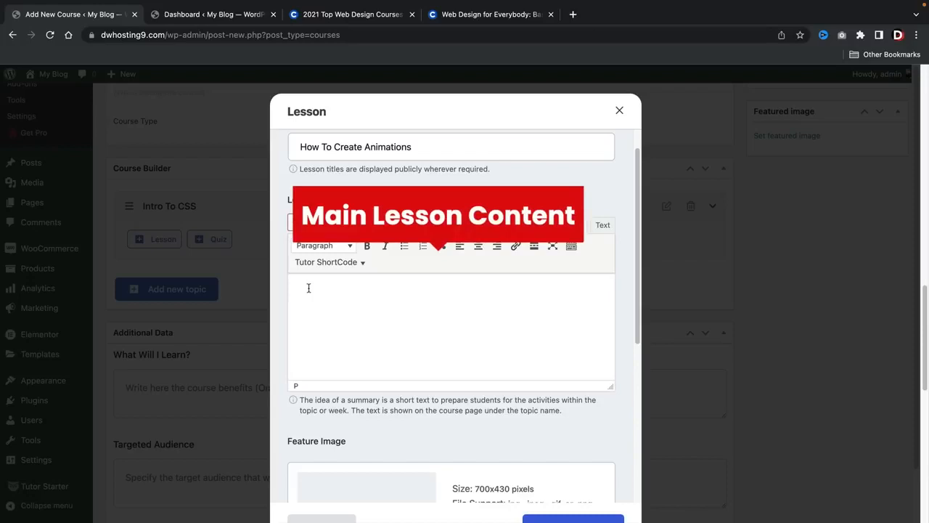
{"action": "right_click", "coordinate": [301, 289]}
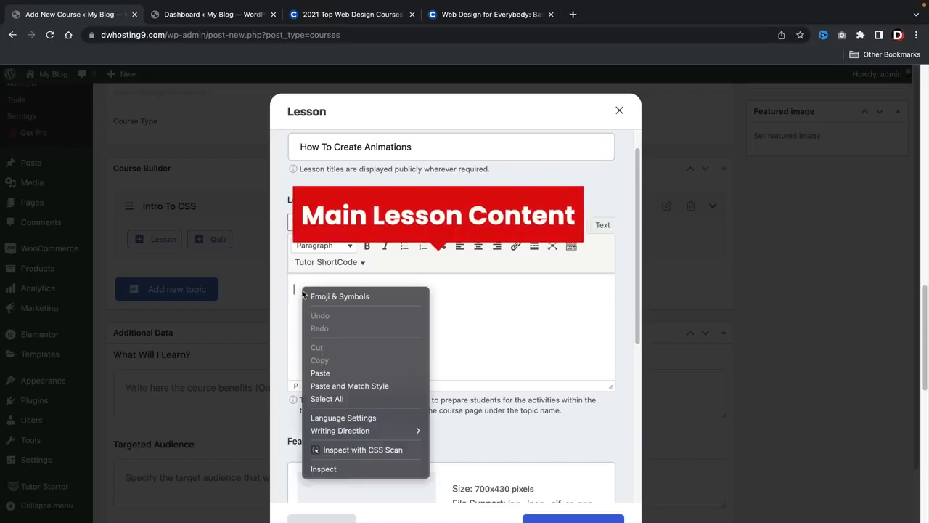
{"action": "left_click", "coordinate": [326, 374]}
{"action": "scroll", "coordinate": [416, 329], "scroll_direction": "up", "scroll_amount": 3}
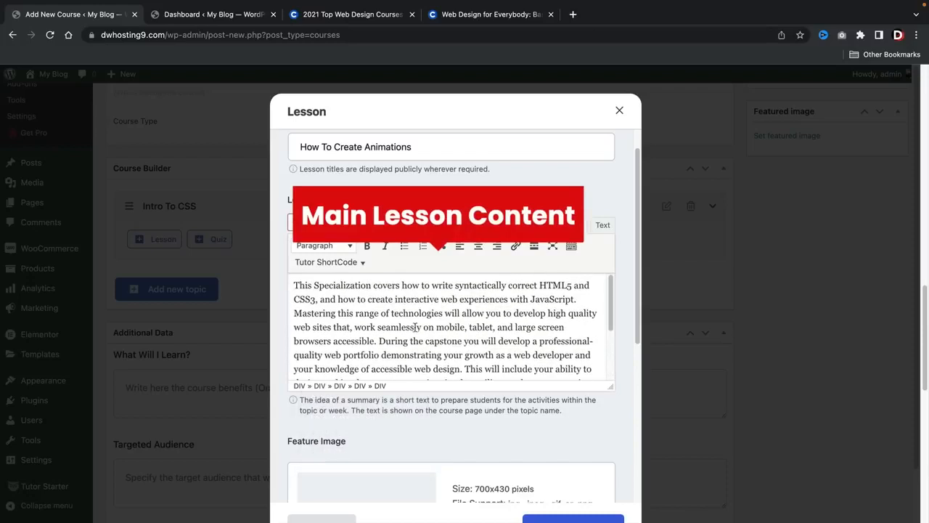
{"action": "scroll", "coordinate": [435, 314], "scroll_direction": "up", "scroll_amount": 1}
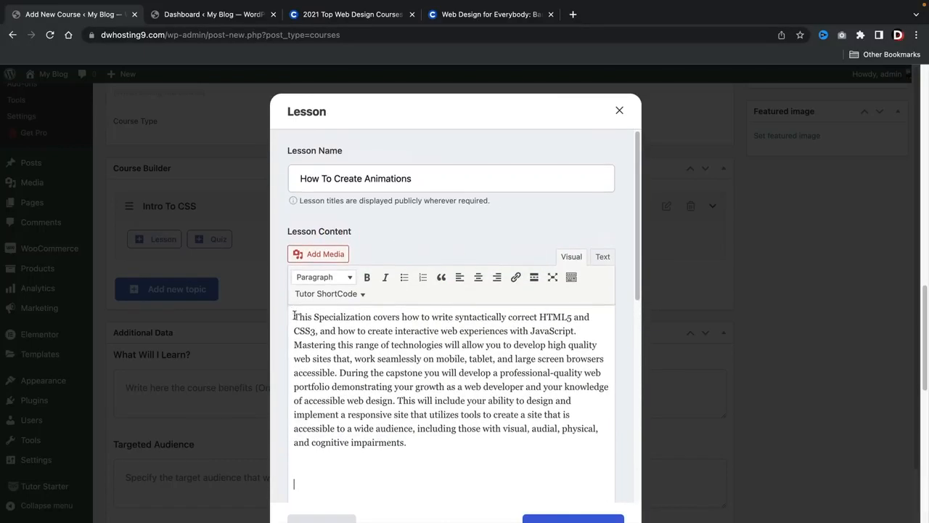
Insert the yellow camera image university-blog-1.png from the media library on a new line above the lesson text
{"action": "key", "text": "Return"}
{"action": "key", "text": "Up"}
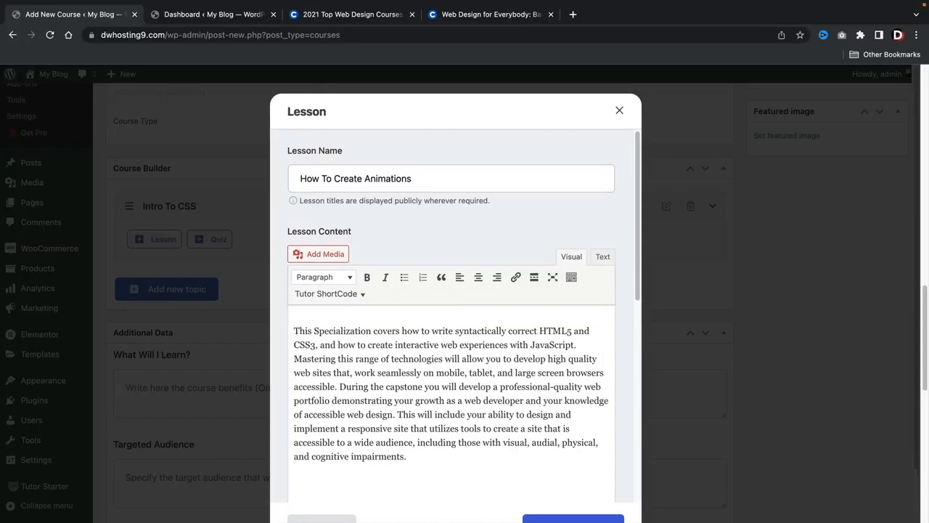
{"action": "left_click", "coordinate": [319, 254]}
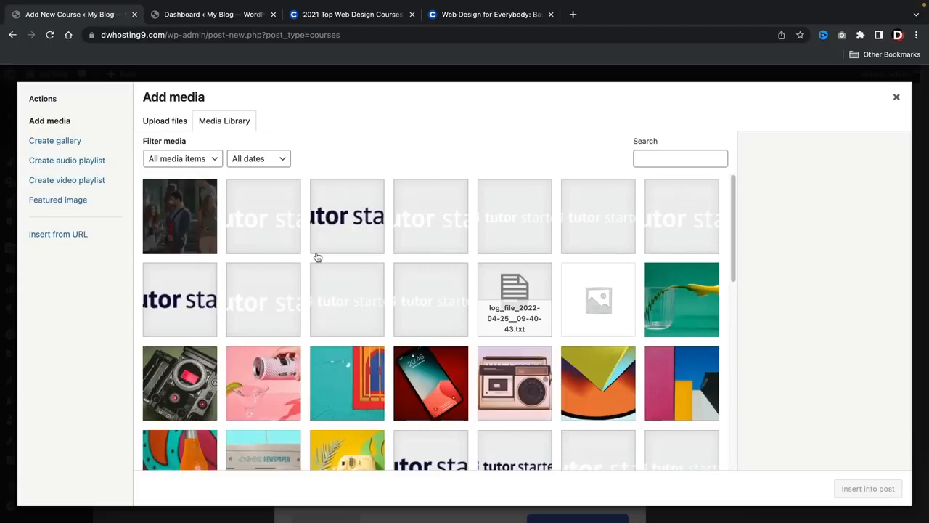
{"action": "scroll", "coordinate": [227, 342], "scroll_direction": "down", "scroll_amount": 3}
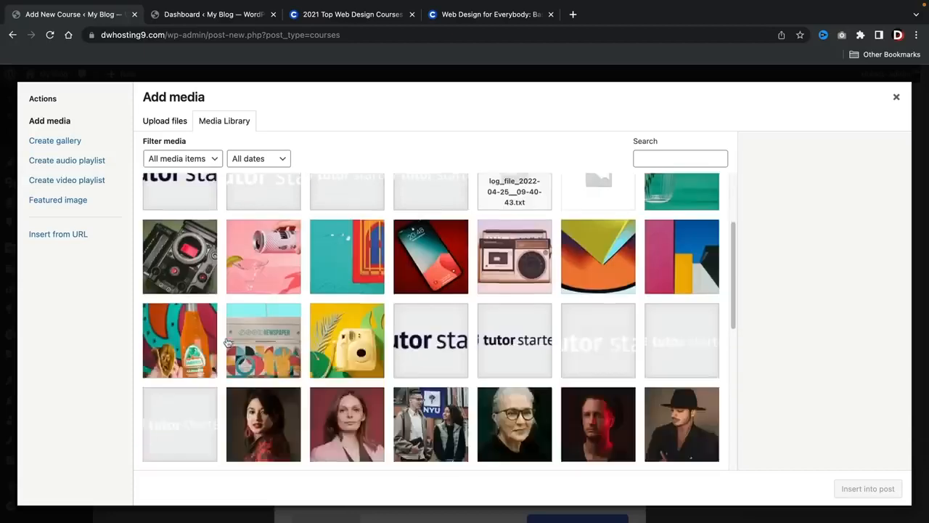
{"action": "scroll", "coordinate": [227, 342], "scroll_direction": "down", "scroll_amount": 2}
{"action": "scroll", "coordinate": [279, 319], "scroll_direction": "down", "scroll_amount": 5}
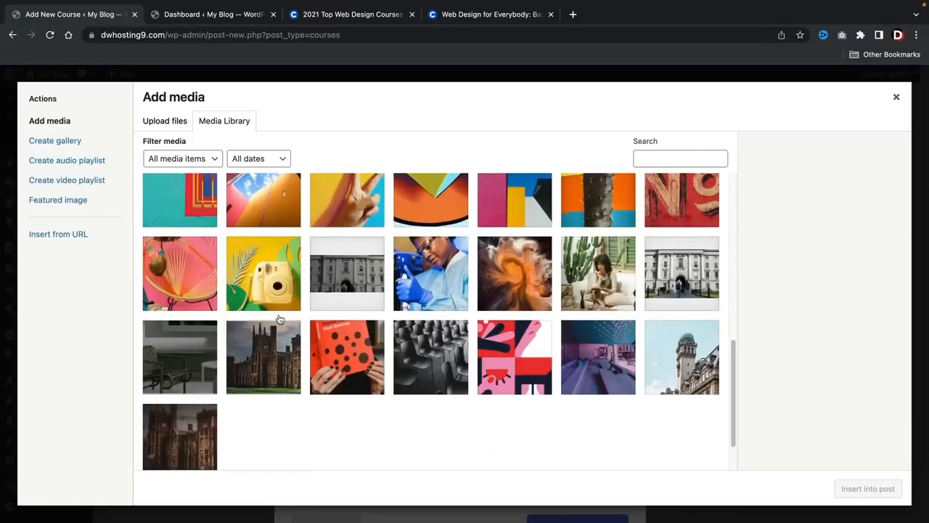
{"action": "left_click", "coordinate": [262, 299]}
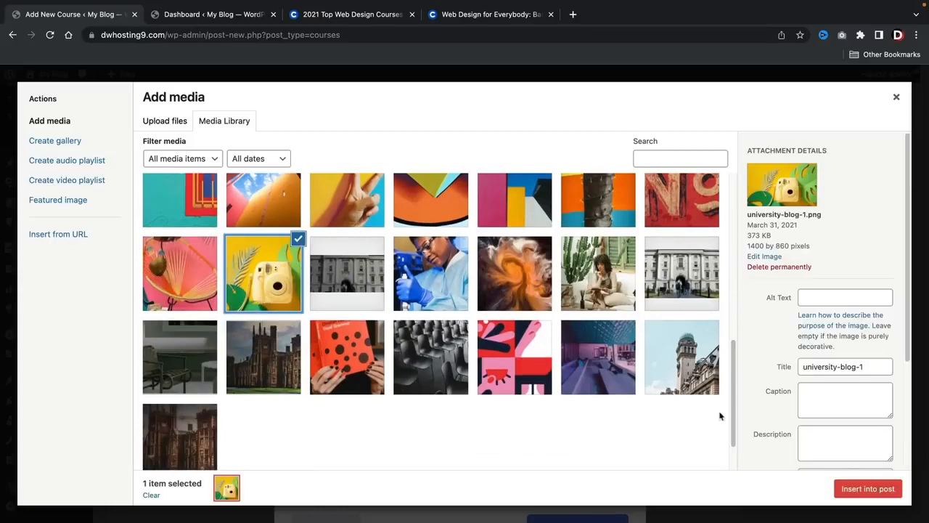
{"action": "left_click", "coordinate": [865, 490]}
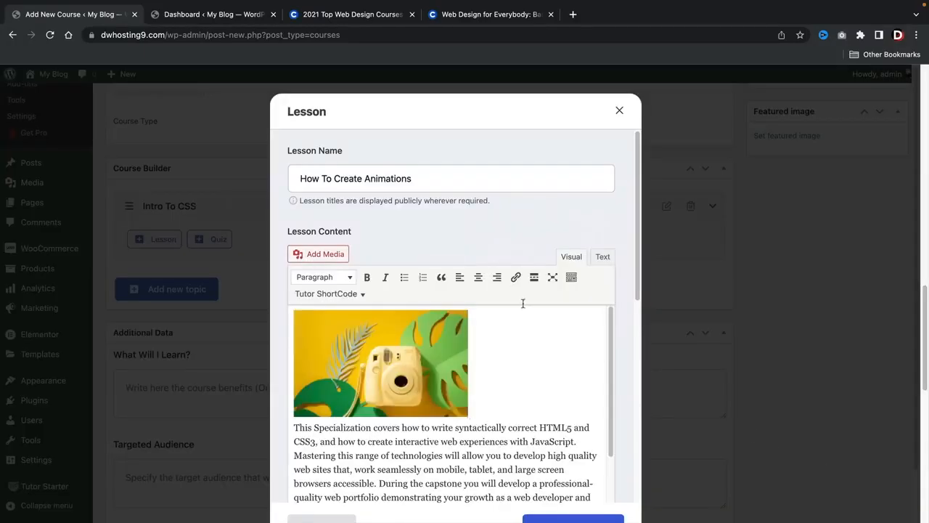
Enlarge the camera image slightly in the lesson content
{"action": "scroll", "coordinate": [515, 277], "scroll_direction": "down", "scroll_amount": 1}
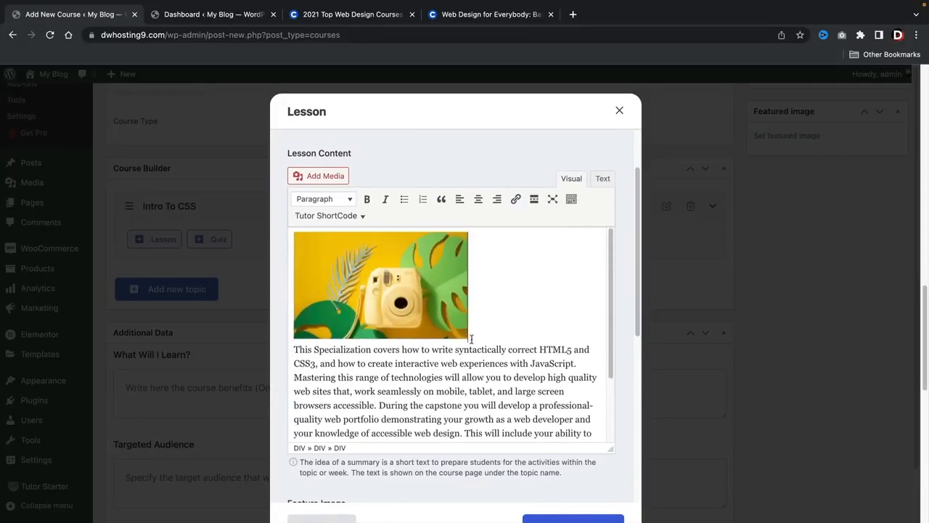
{"action": "left_click", "coordinate": [469, 338]}
{"action": "left_click_drag", "start_coordinate": [469, 338], "coordinate": [481, 346]}
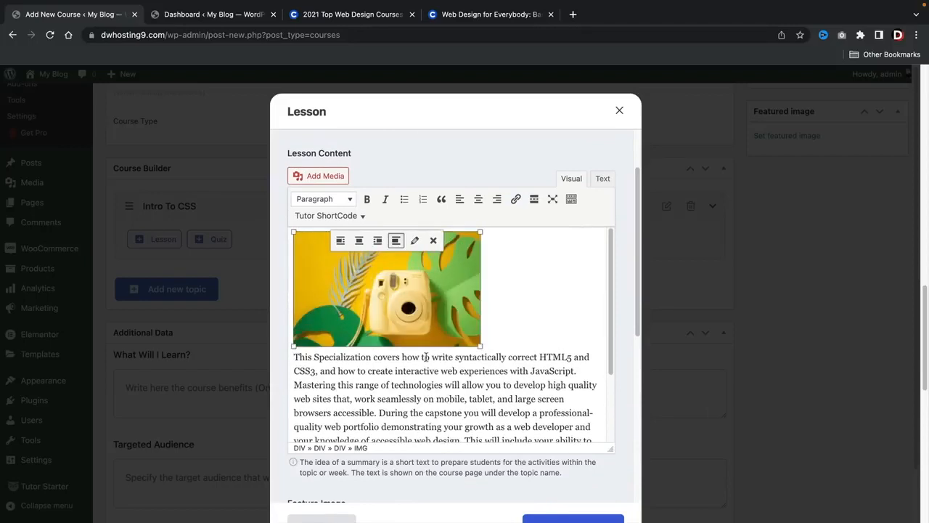
Add the bold line "This is a CSS intro" between the camera image and the description, with blank lines around it
{"action": "left_click", "coordinate": [515, 334]}
{"action": "key", "text": "Return"}
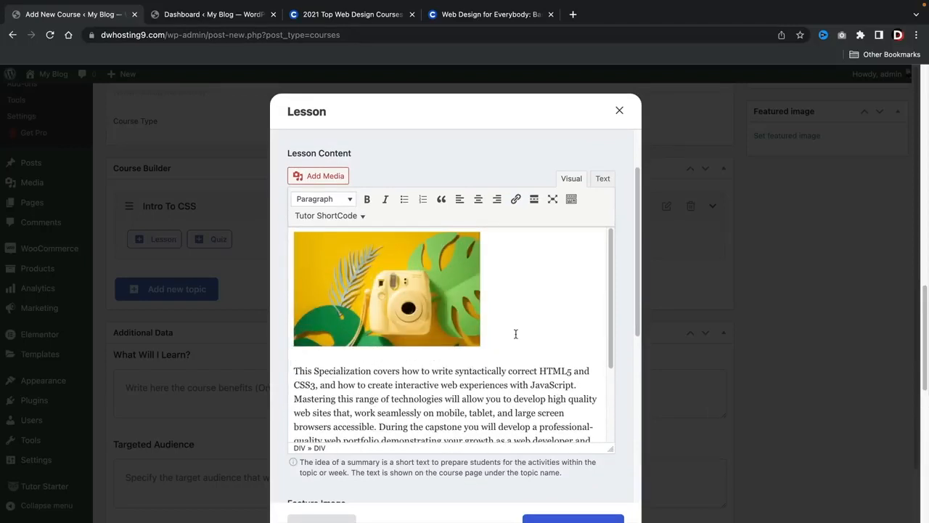
{"action": "key", "text": "Up"}
{"action": "key", "text": "Return"}
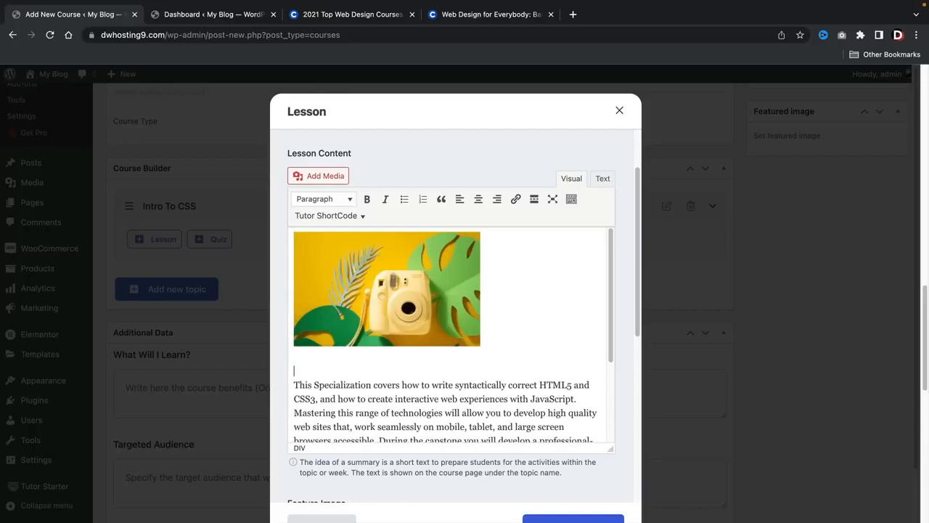
{"action": "type", "text": "This is a CC"}
{"action": "type", "text": "S intro"}
{"action": "key", "text": "Return"}
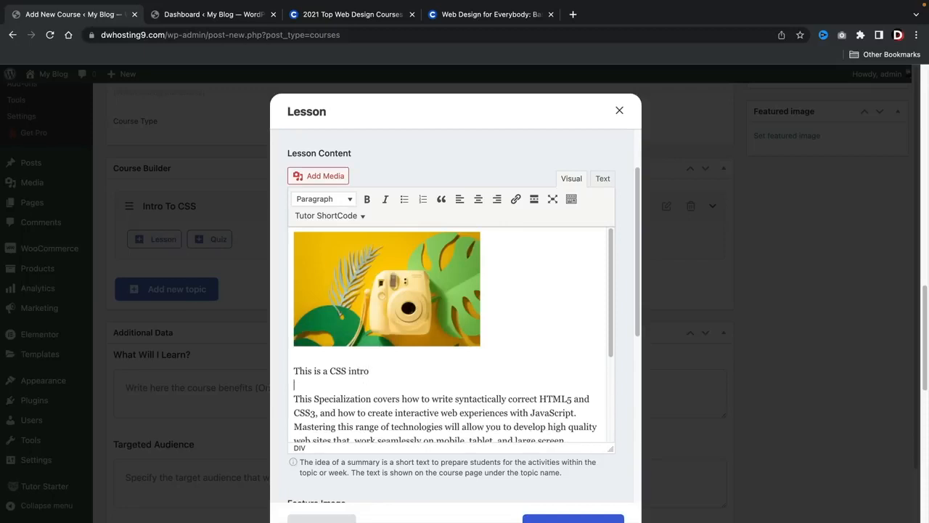
{"action": "triple_click", "coordinate": [315, 373]}
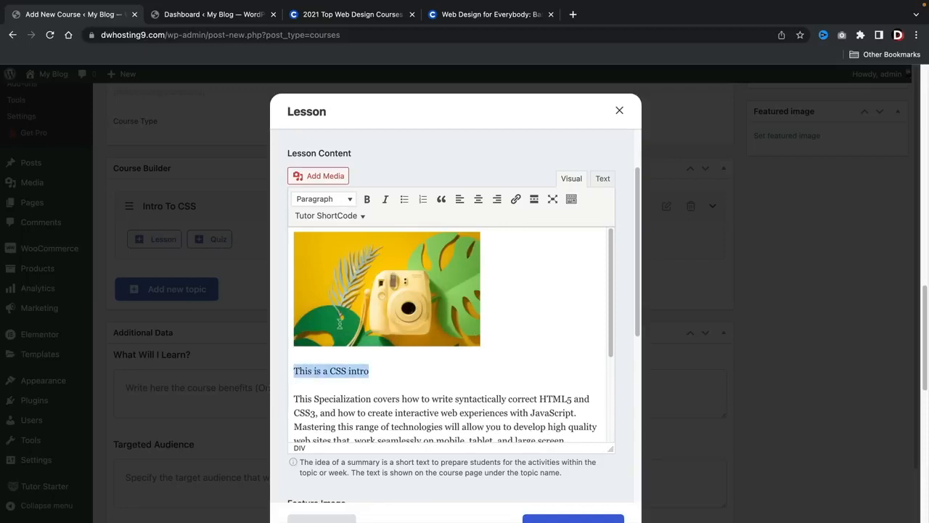
{"action": "left_click", "coordinate": [370, 200]}
{"action": "left_click", "coordinate": [404, 385]}
Add a bold "What Not To Do" heading after the lesson text and paste the copied description below it
{"action": "scroll", "coordinate": [407, 381], "scroll_direction": "down", "scroll_amount": 3}
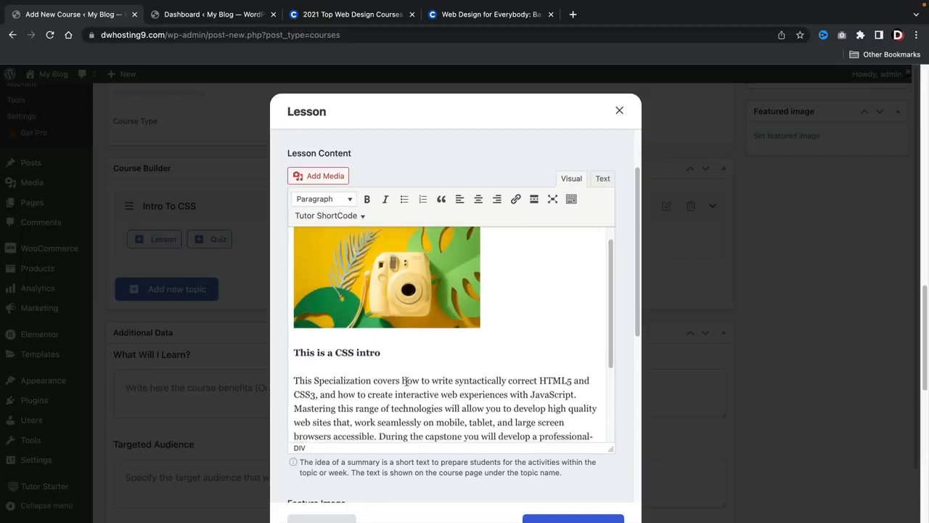
{"action": "left_click", "coordinate": [464, 416]}
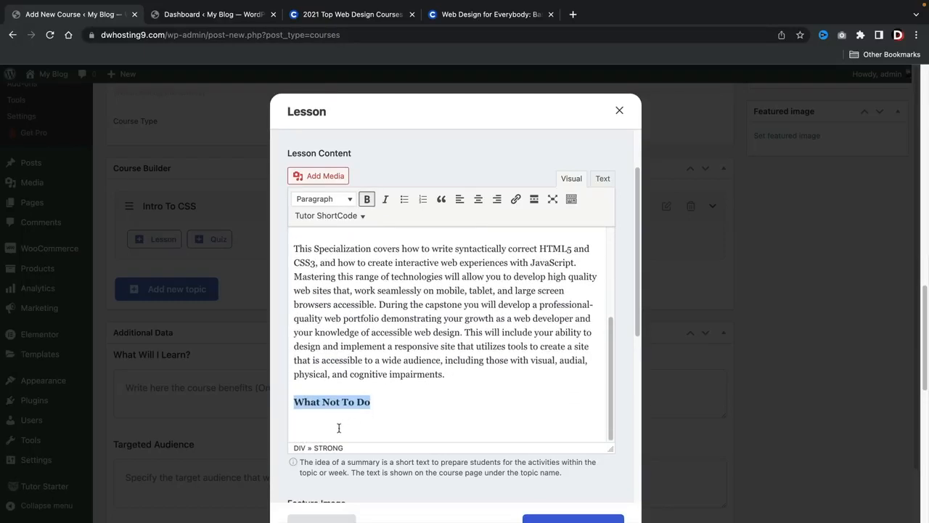
{"action": "left_click", "coordinate": [338, 429]}
{"action": "right_click", "coordinate": [305, 426]}
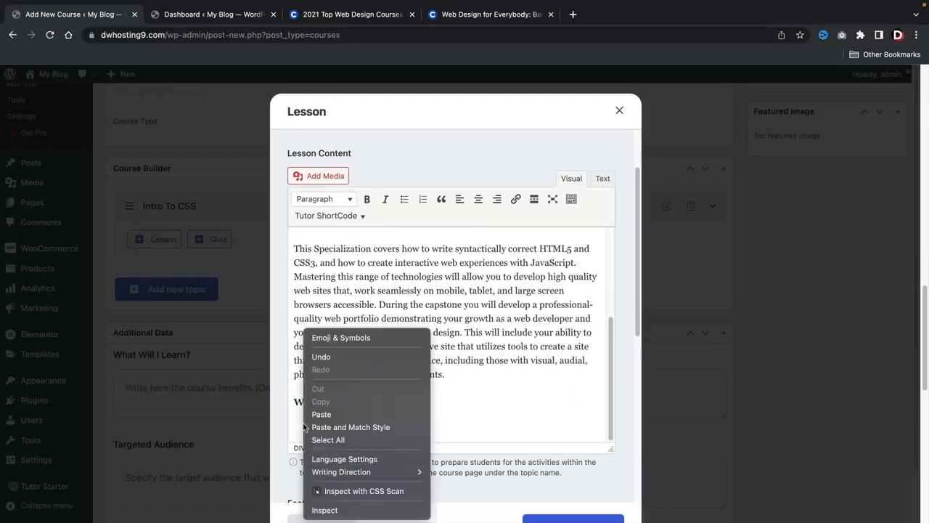
{"action": "left_click", "coordinate": [319, 414]}
Review the lesson content from the camera image through the CSS intro to the "What Not To Do" section
{"action": "scroll", "coordinate": [377, 334], "scroll_direction": "up", "scroll_amount": 5}
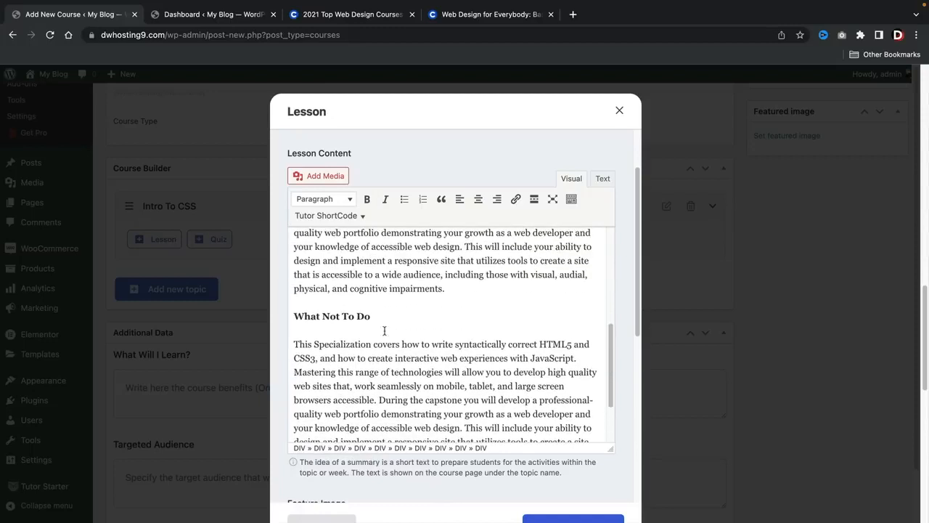
{"action": "scroll", "coordinate": [374, 343], "scroll_direction": "up", "scroll_amount": 6}
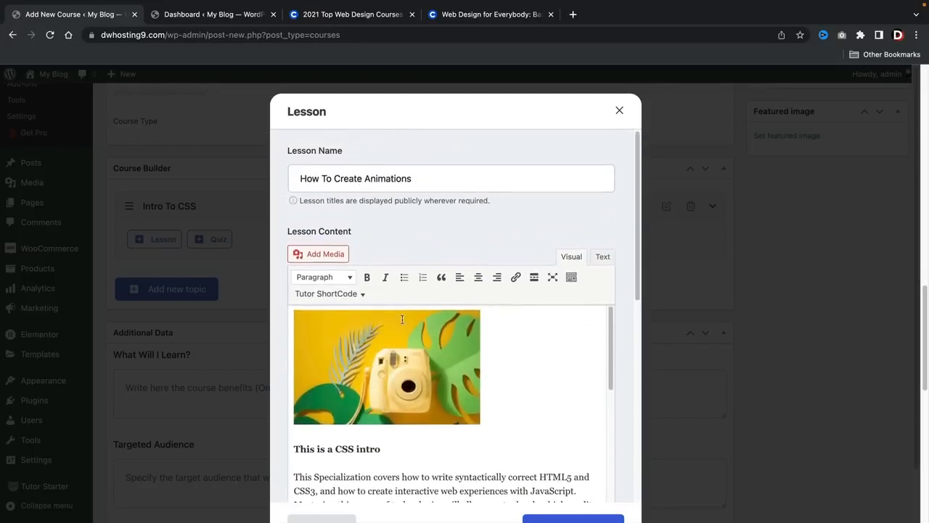
{"action": "scroll", "coordinate": [401, 319], "scroll_direction": "down", "scroll_amount": 1}
{"action": "left_click_drag", "start_coordinate": [305, 411], "coordinate": [381, 411]}
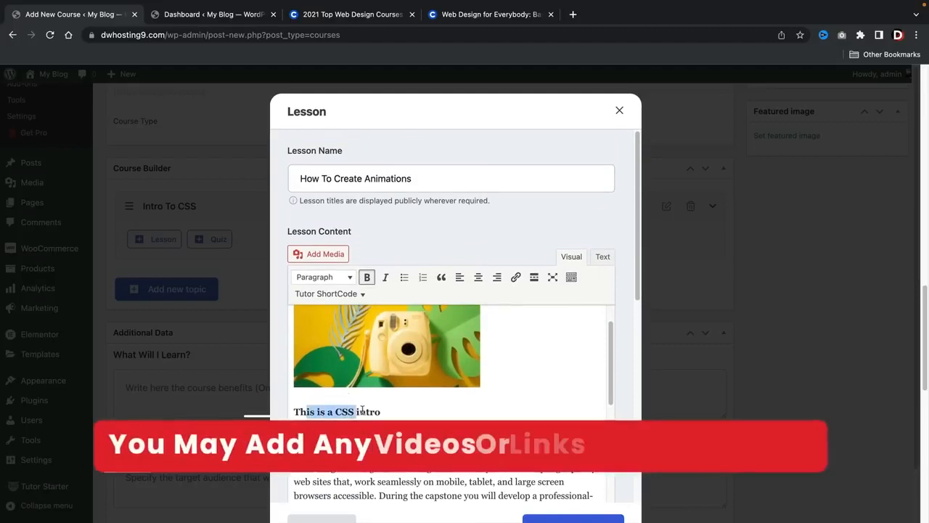
{"action": "scroll", "coordinate": [368, 410], "scroll_direction": "down", "scroll_amount": 2}
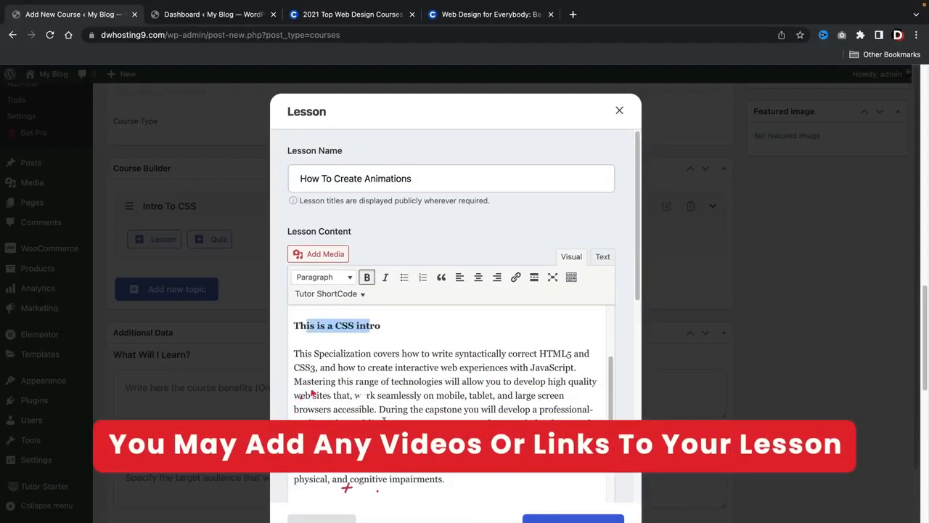
{"action": "scroll", "coordinate": [390, 367], "scroll_direction": "down", "scroll_amount": 1}
{"action": "left_click", "coordinate": [390, 362]}
{"action": "scroll", "coordinate": [390, 376], "scroll_direction": "down", "scroll_amount": 5}
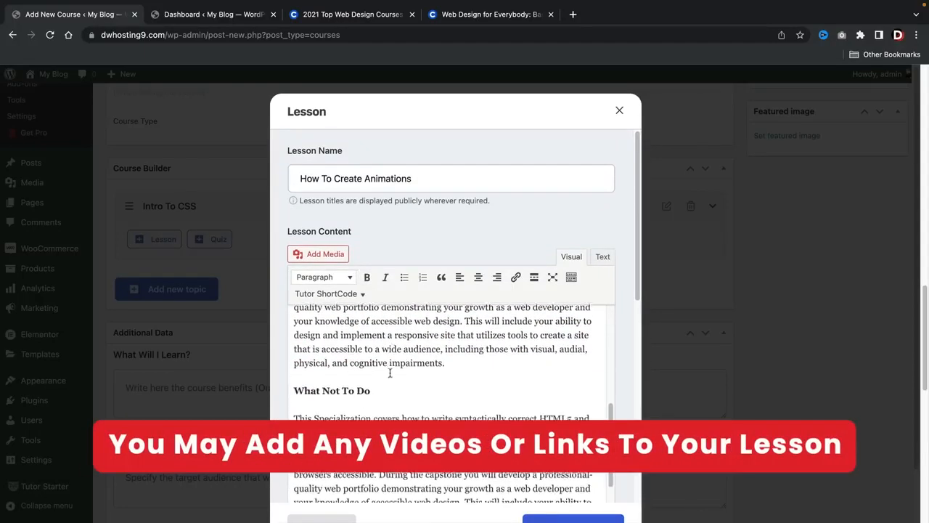
Set the lesson's feature image to instructor-3.png from the media library
{"action": "scroll", "coordinate": [419, 392], "scroll_direction": "down", "scroll_amount": 10}
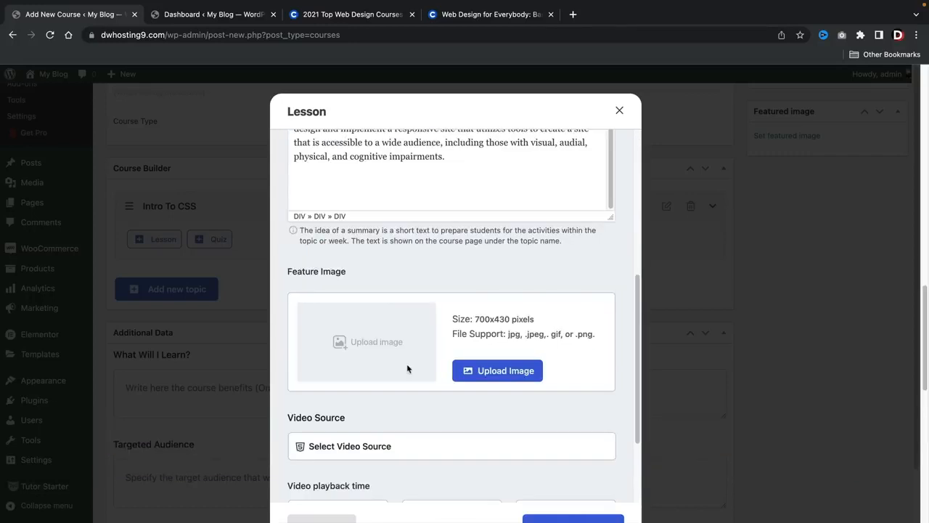
{"action": "left_click", "coordinate": [498, 374]}
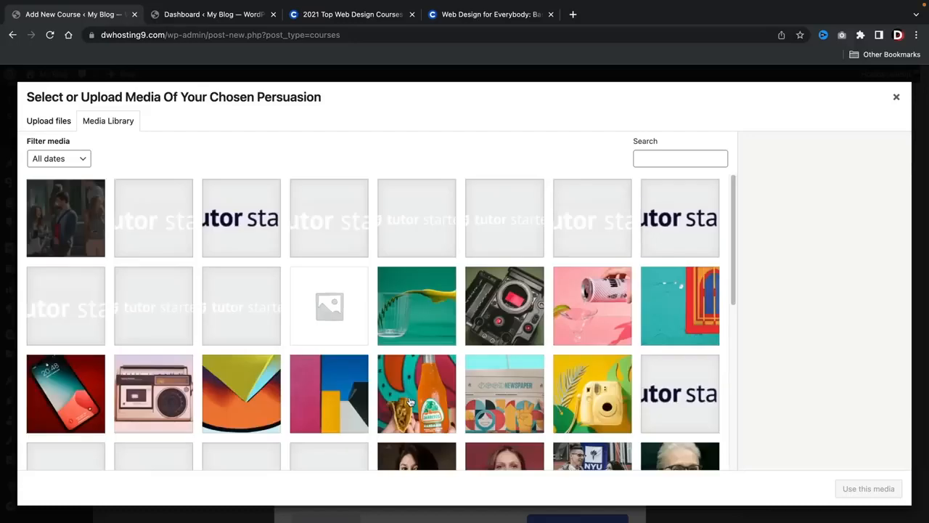
{"action": "scroll", "coordinate": [591, 309], "scroll_direction": "down", "scroll_amount": 5}
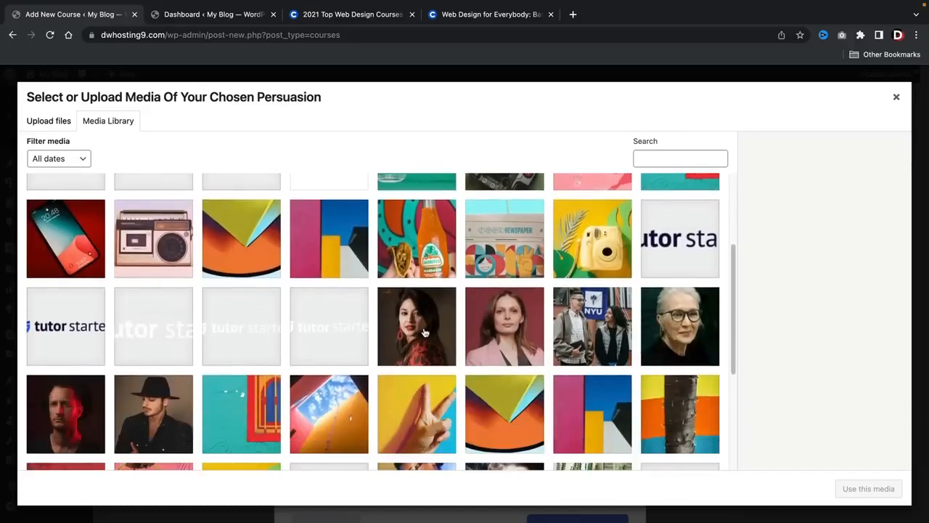
{"action": "left_click", "coordinate": [425, 332]}
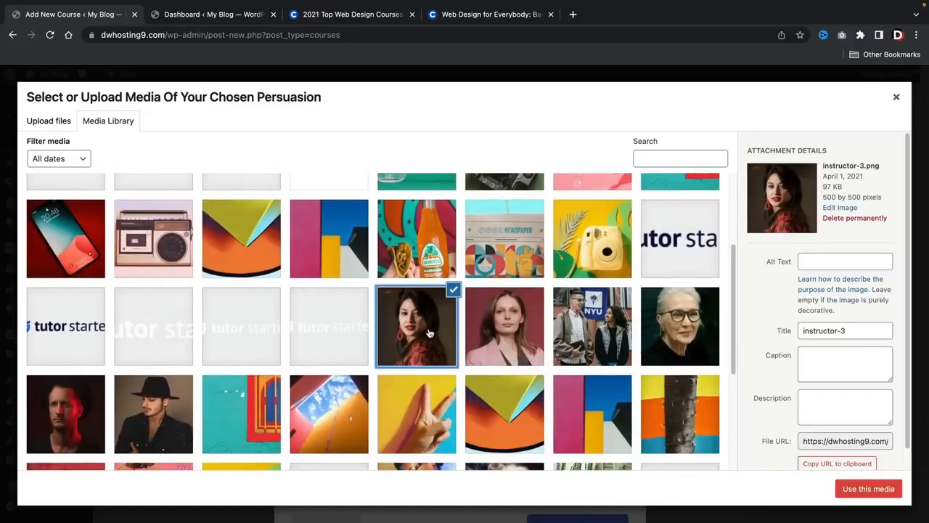
{"action": "left_click", "coordinate": [864, 489]}
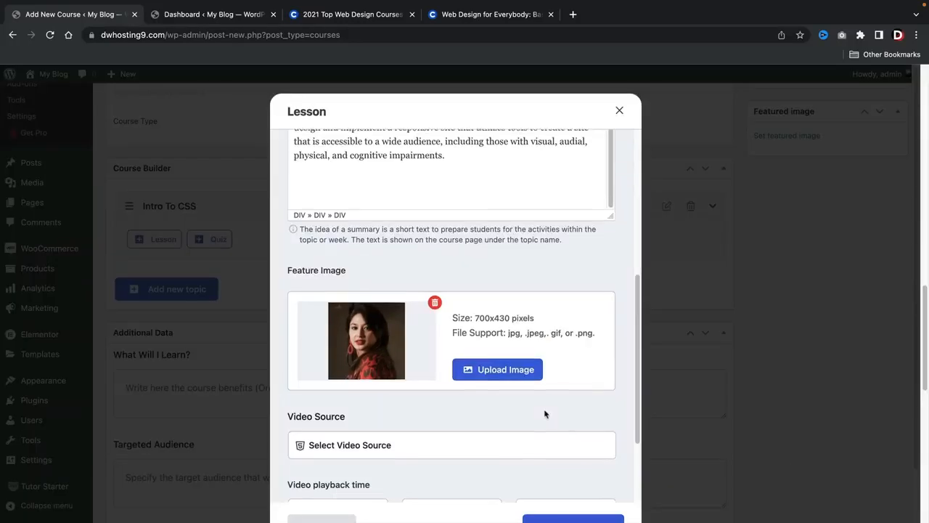
Set the lesson's video source to Youtube
{"action": "scroll", "coordinate": [537, 403], "scroll_direction": "down", "scroll_amount": 3}
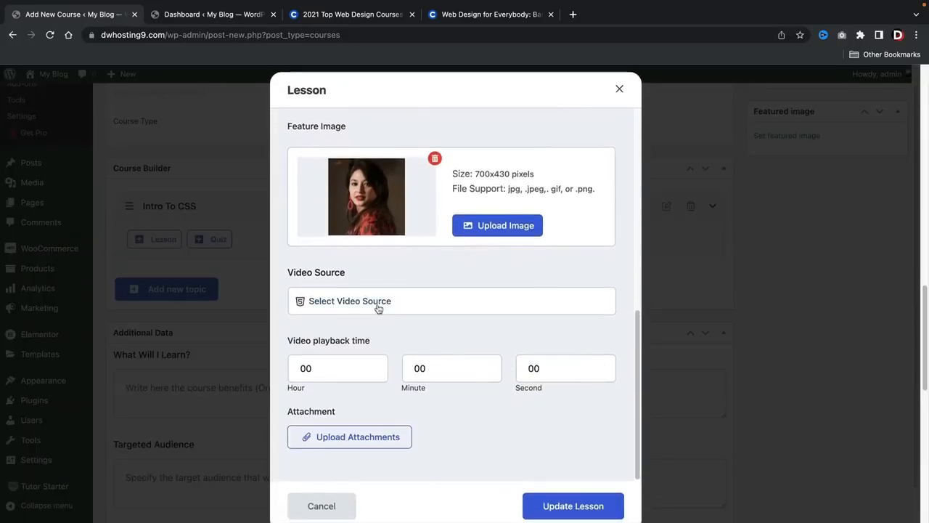
{"action": "left_click", "coordinate": [379, 308]}
{"action": "left_click", "coordinate": [324, 318]}
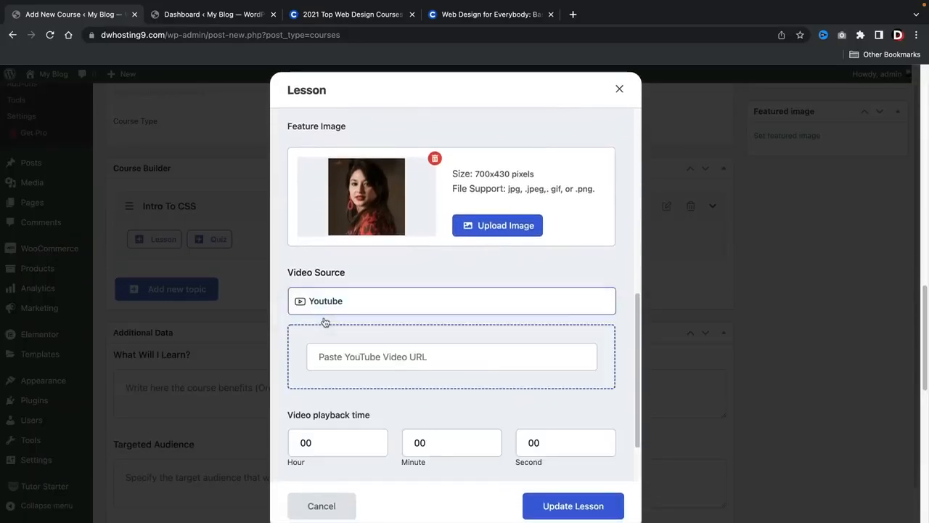
{"action": "left_click", "coordinate": [330, 362]}
{"action": "right_click", "coordinate": [329, 361]}
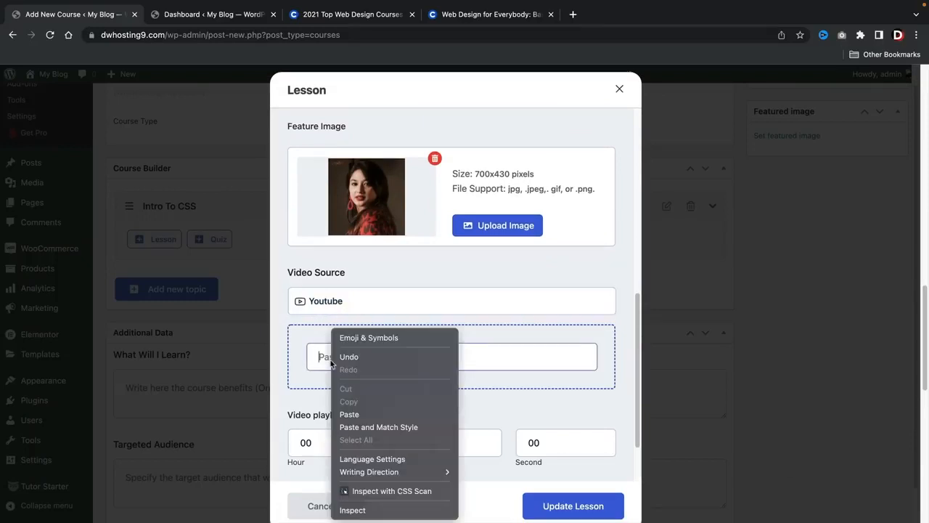
{"action": "left_click", "coordinate": [358, 413]}
{"action": "triple_click", "coordinate": [385, 356]}
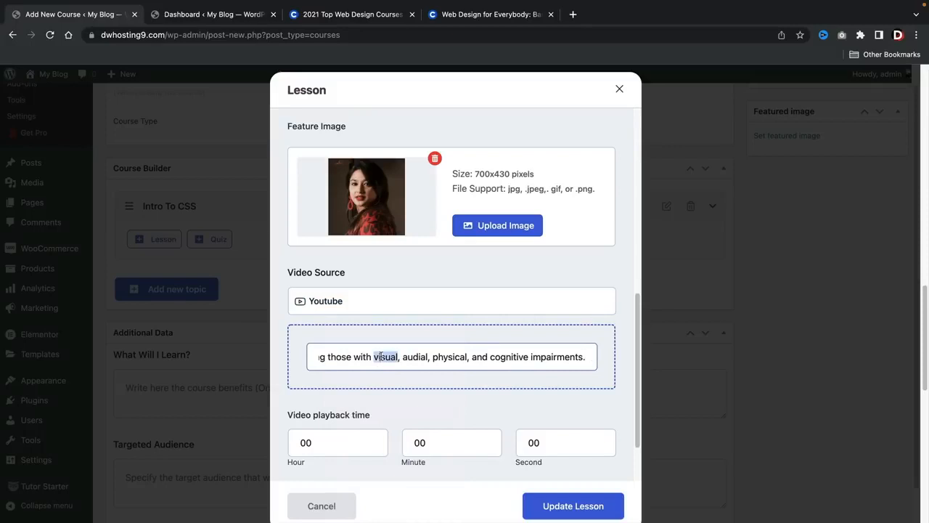
{"action": "key", "text": "BackSpace"}
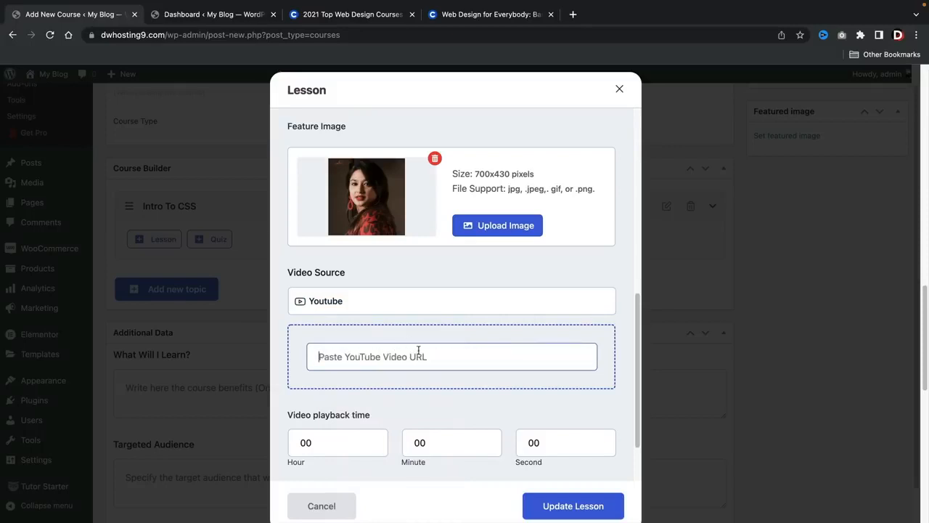
Paste the copied YouTube URL as the lesson's video and attach log_file_2022-04-25__09-40-43.txt from the media library
{"action": "right_click", "coordinate": [340, 361]}
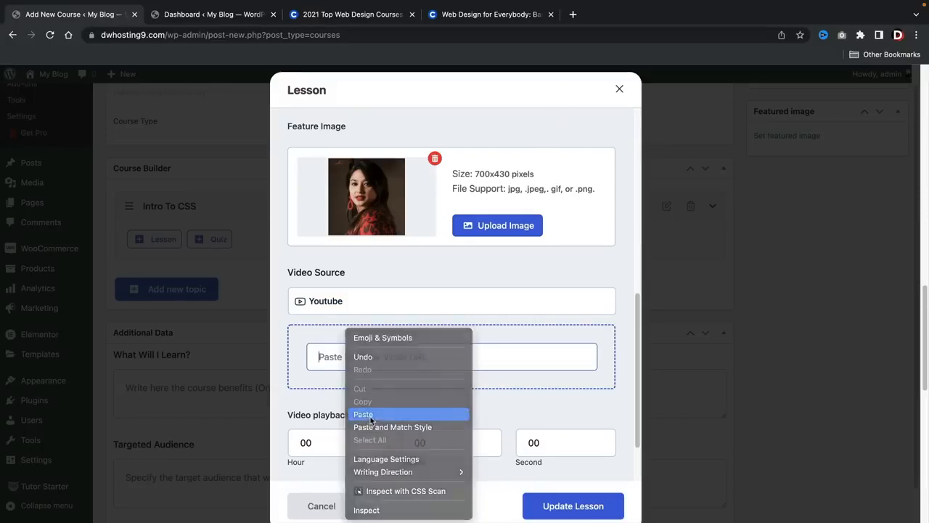
{"action": "left_click", "coordinate": [360, 414]}
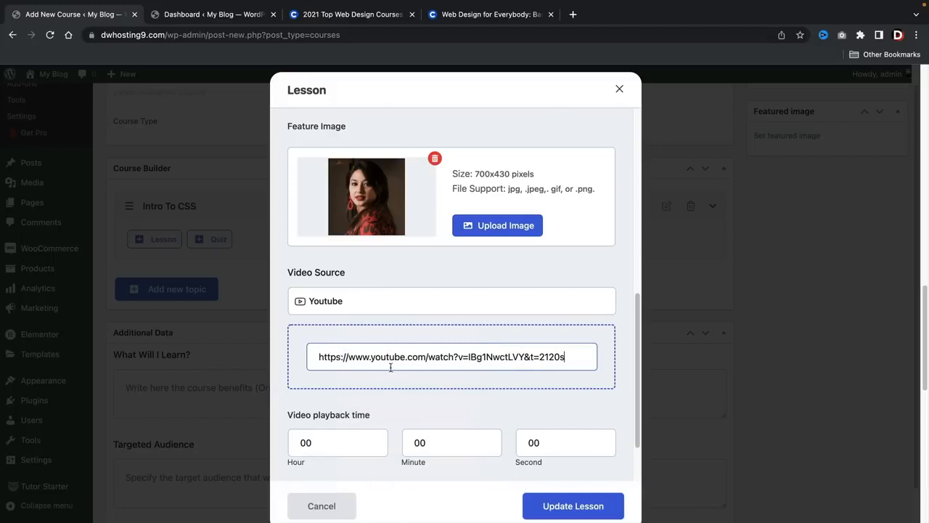
{"action": "scroll", "coordinate": [406, 373], "scroll_direction": "down", "scroll_amount": 3}
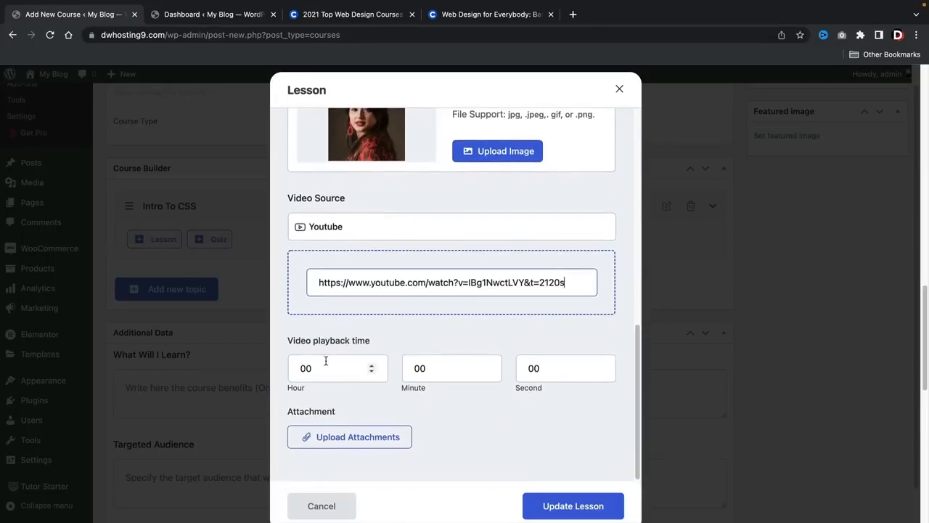
{"action": "scroll", "coordinate": [326, 362], "scroll_direction": "down", "scroll_amount": 2}
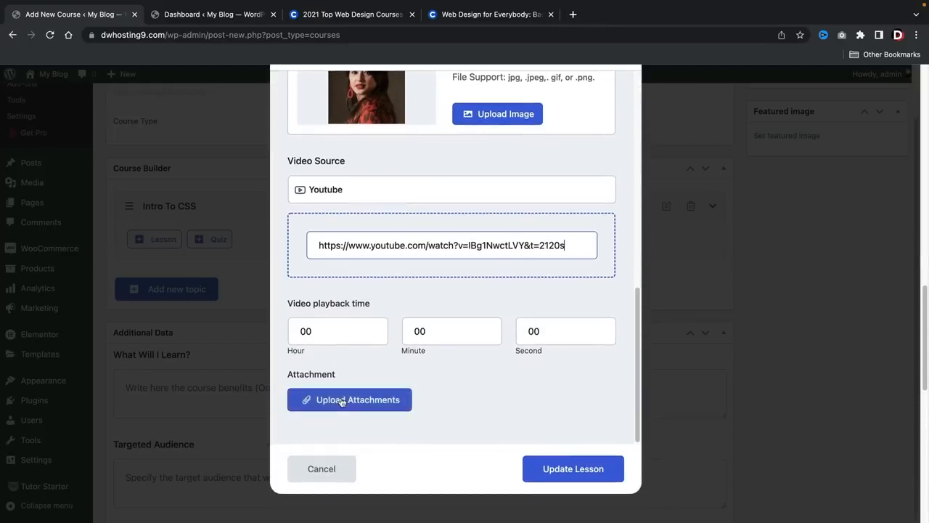
{"action": "left_click", "coordinate": [333, 404]}
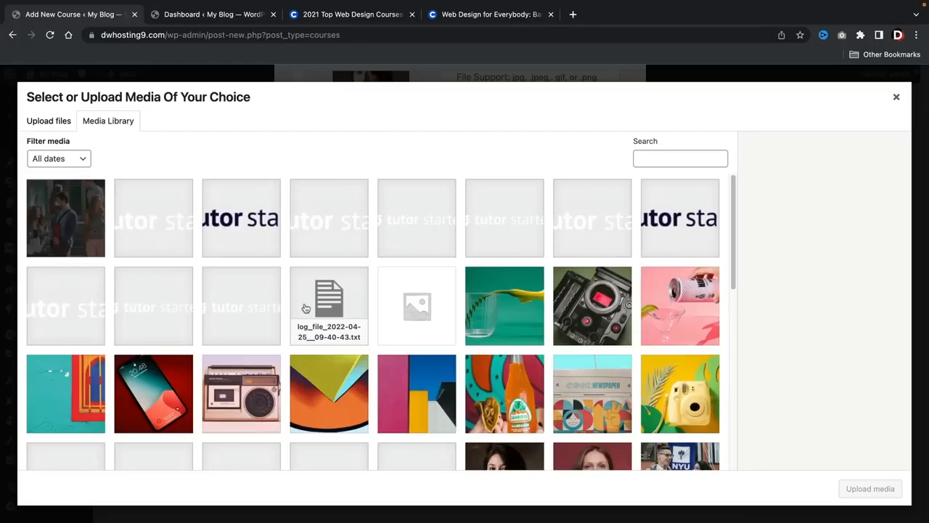
{"action": "left_click", "coordinate": [329, 311]}
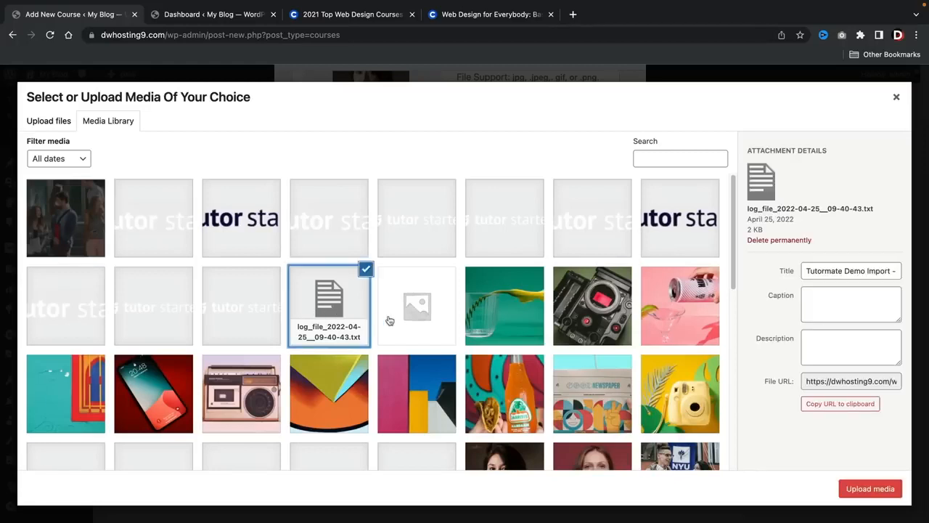
{"action": "left_click", "coordinate": [850, 483]}
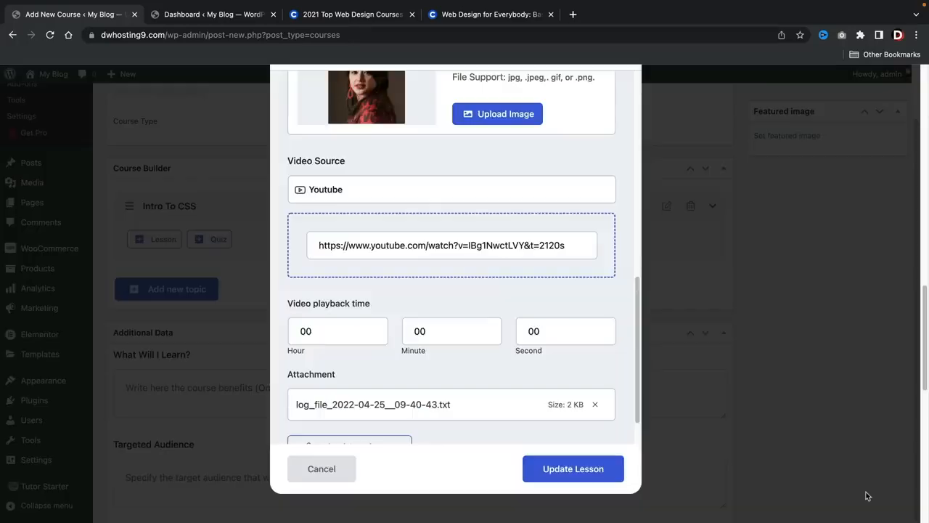
{"action": "scroll", "coordinate": [528, 385], "scroll_direction": "down", "scroll_amount": 2}
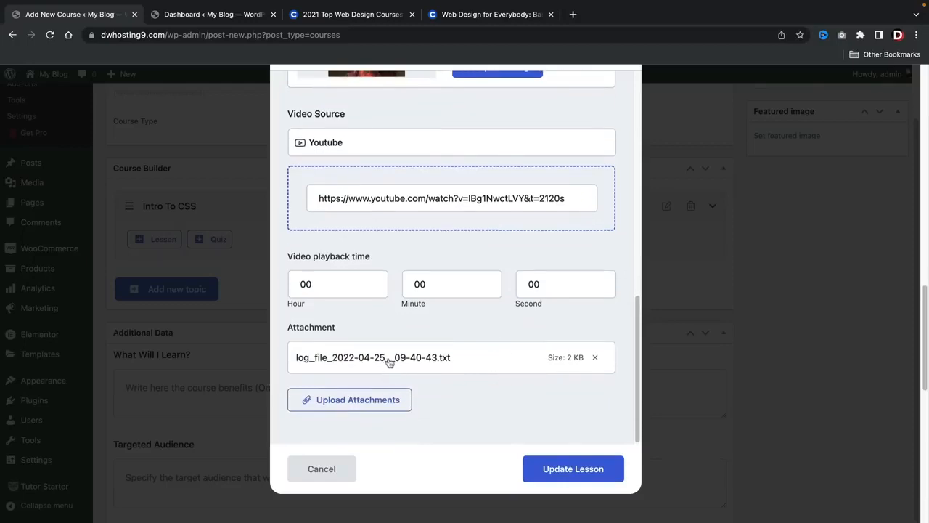
Check the lesson's text, feature image and video settings, and save the updated lesson
{"action": "scroll", "coordinate": [448, 406], "scroll_direction": "up", "scroll_amount": 10}
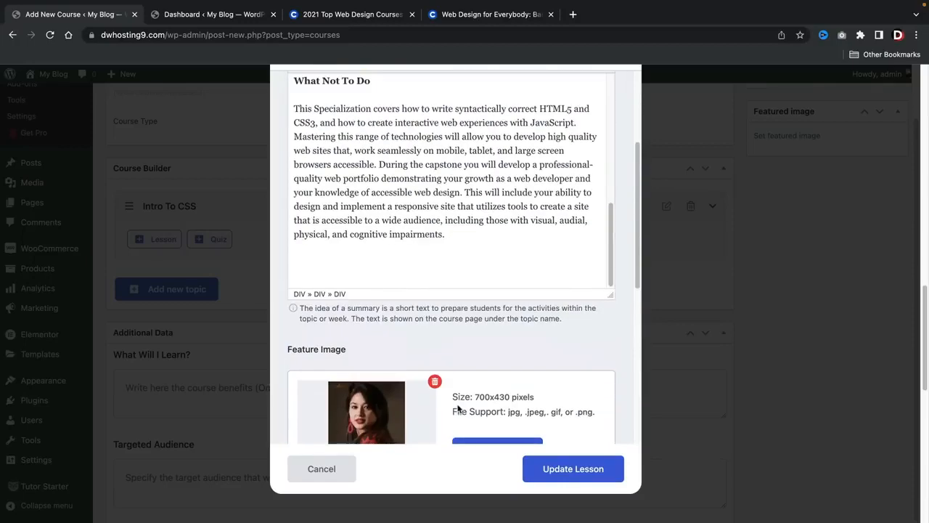
{"action": "scroll", "coordinate": [456, 305], "scroll_direction": "up", "scroll_amount": 2}
{"action": "scroll", "coordinate": [566, 421], "scroll_direction": "down", "scroll_amount": 10}
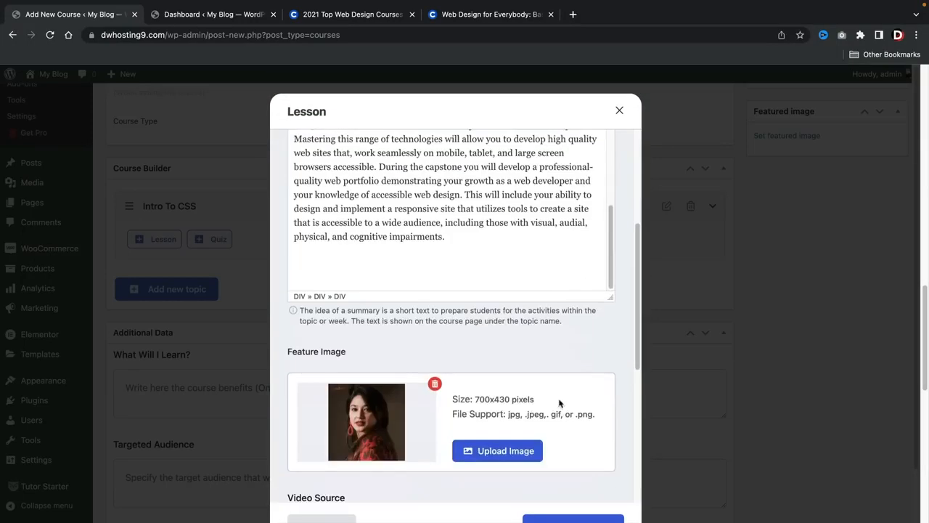
{"action": "scroll", "coordinate": [579, 443], "scroll_direction": "down", "scroll_amount": 5}
{"action": "left_click", "coordinate": [587, 469]}
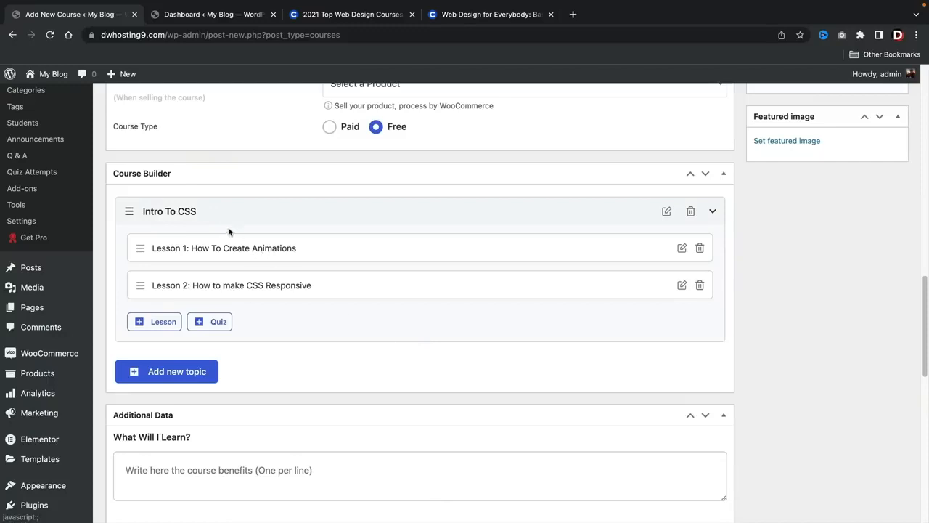
Add a quiz titled "CSS Quiz" with the summary "Lets quiz you on CSS skills" to the Intro To CSS topic and save its info
{"action": "left_click", "coordinate": [175, 211]}
{"action": "left_click", "coordinate": [175, 211]}
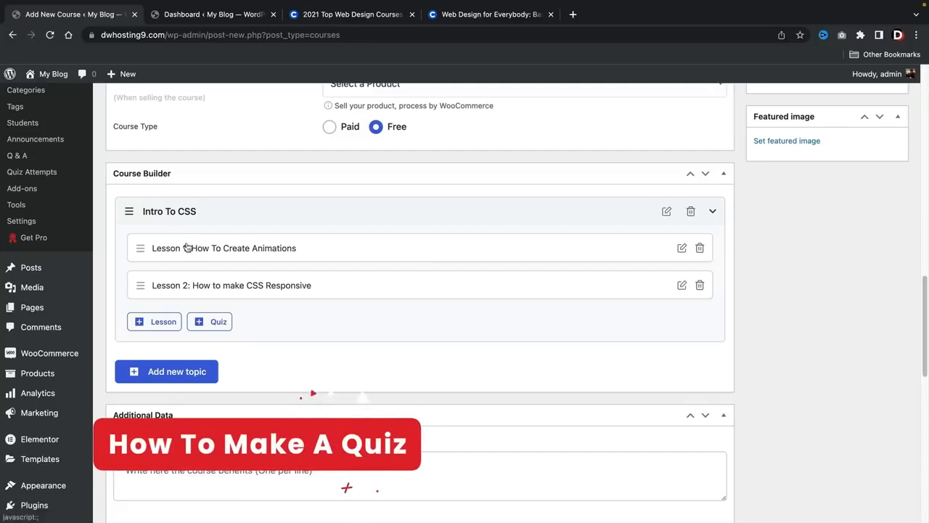
{"action": "left_click", "coordinate": [208, 322]}
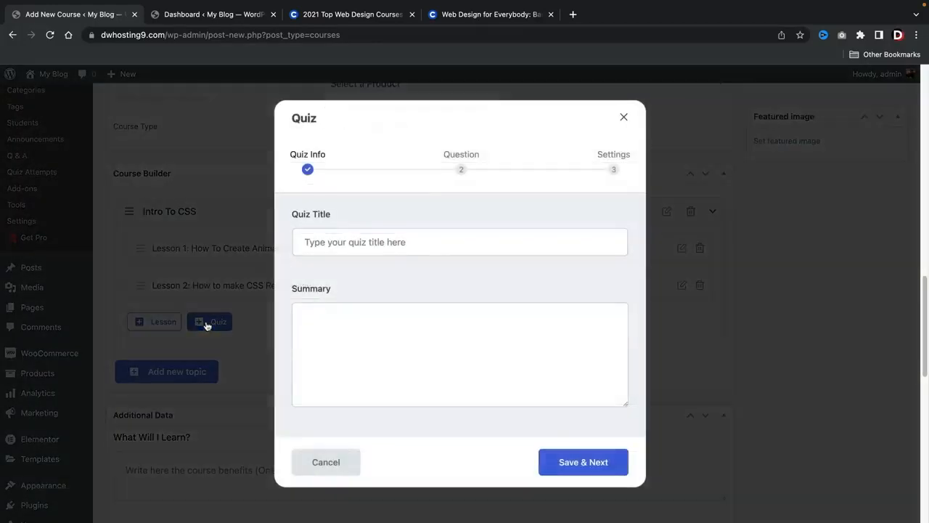
{"action": "left_click", "coordinate": [363, 244]}
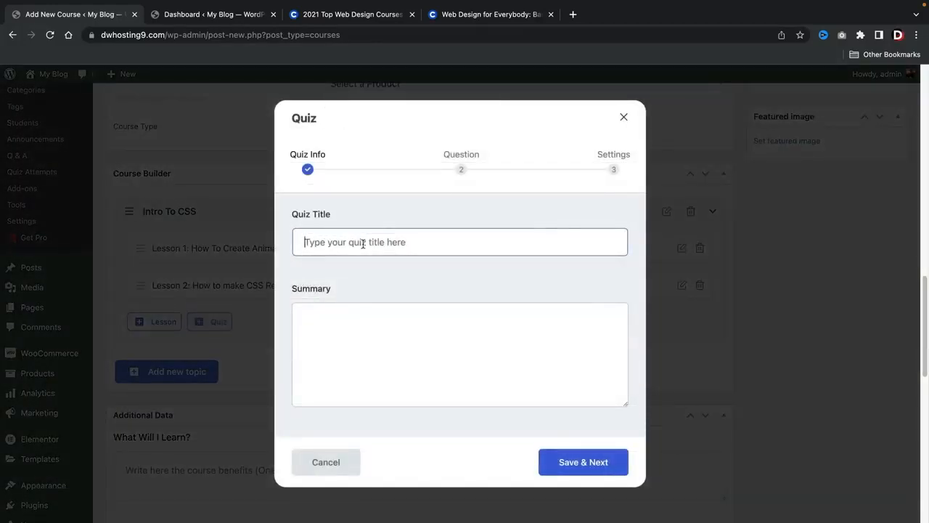
{"action": "type", "text": "CSS "}
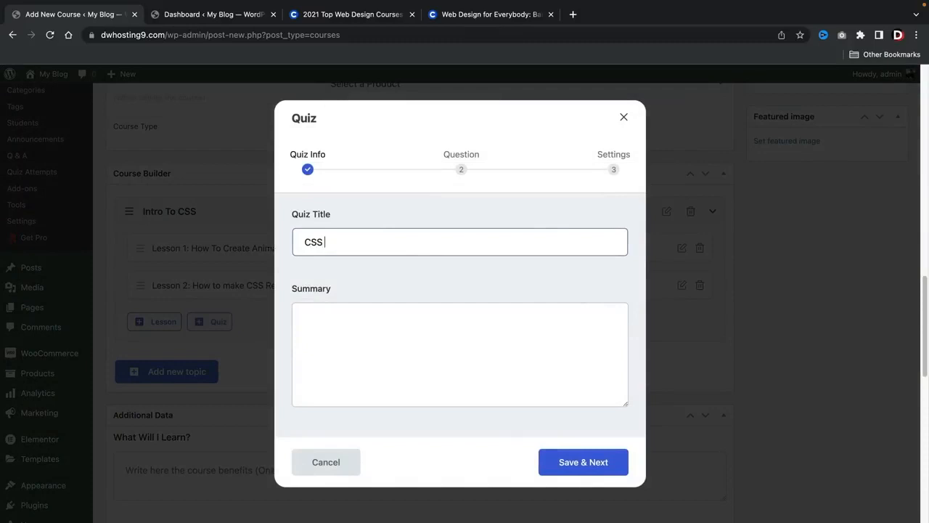
{"action": "type", "text": "Qu"}
{"action": "key", "text": "Tab"}
{"action": "type", "text": "Le"}
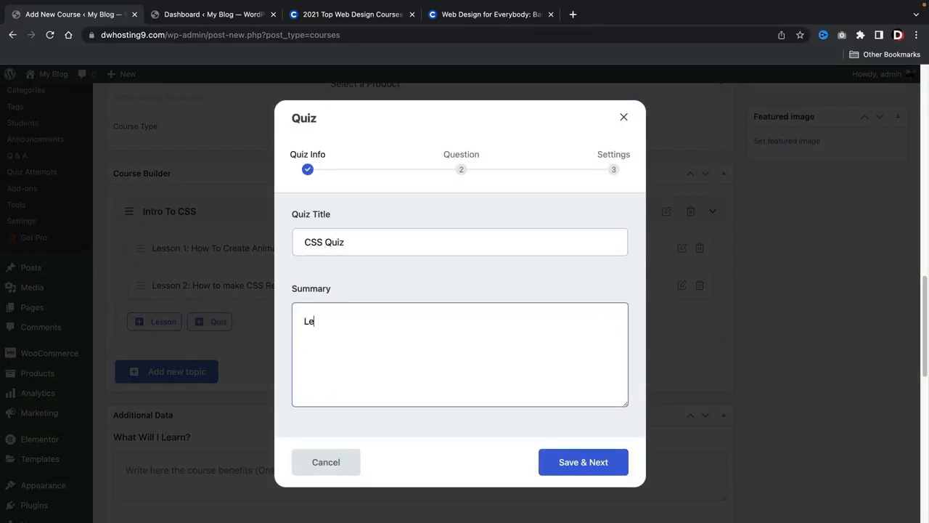
{"action": "type", "text": "ts quiz you on CSS skills"}
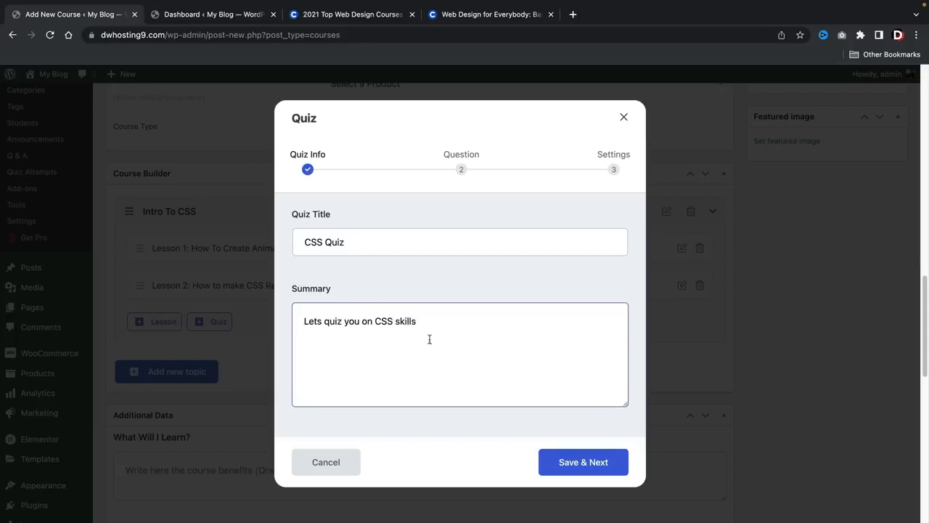
{"action": "left_click", "coordinate": [607, 467]}
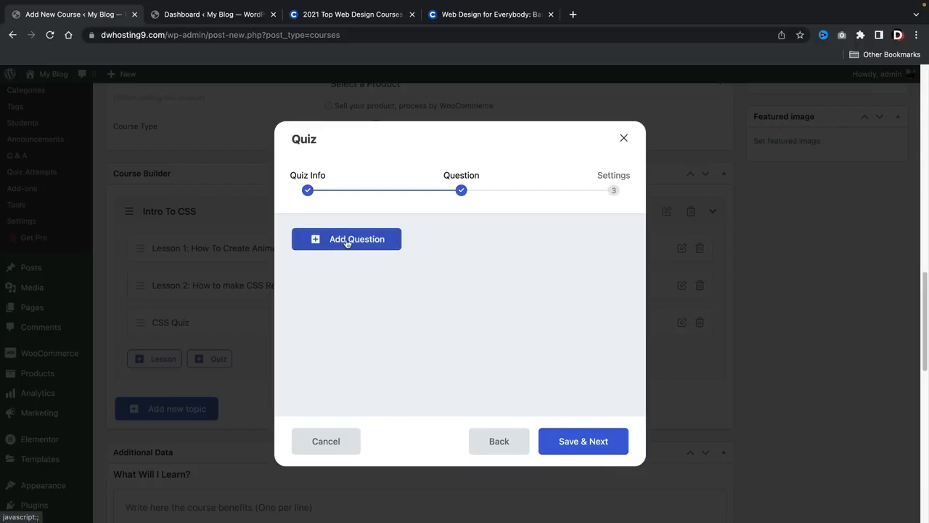
Add a first quiz question reading "CSS slows down website"
{"action": "left_click", "coordinate": [347, 242]}
{"action": "triple_click", "coordinate": [450, 263]}
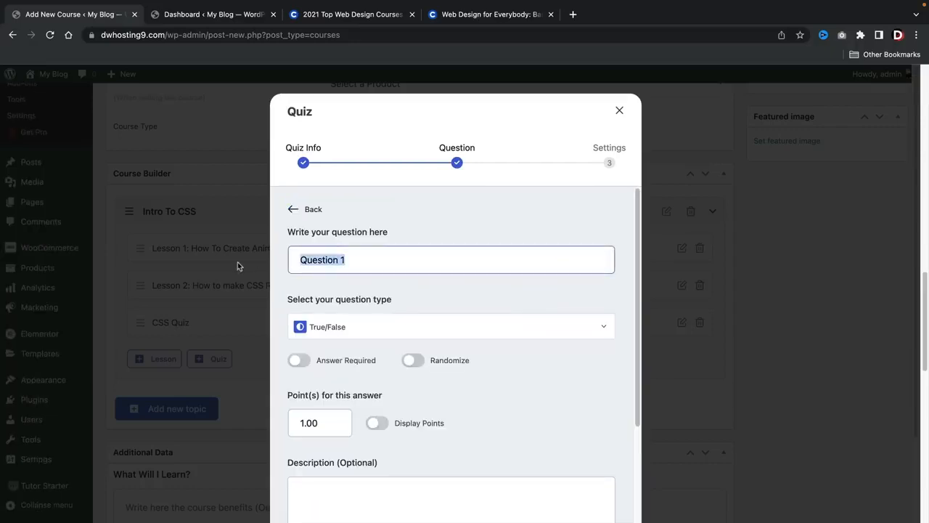
{"action": "key", "text": "BackSpace"}
{"action": "type", "text": "CSS"}
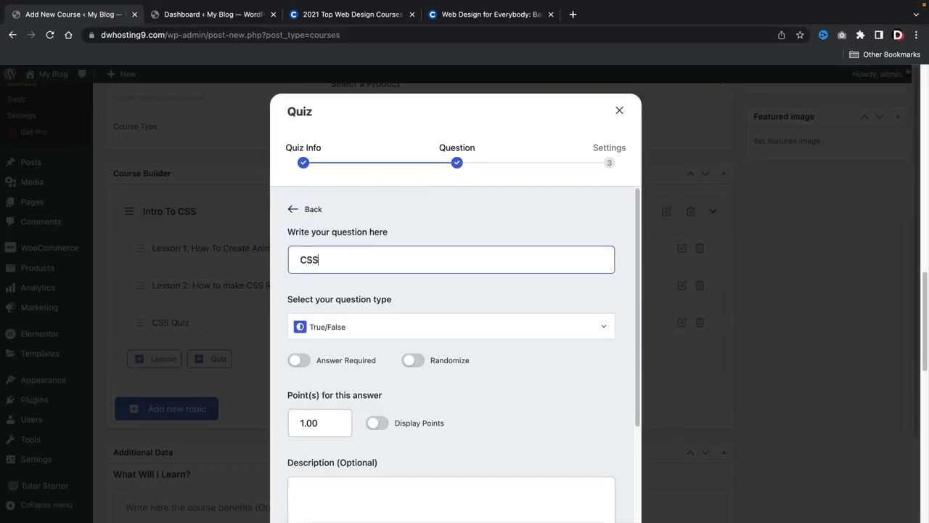
{"action": "type", "text": " slows down website"}
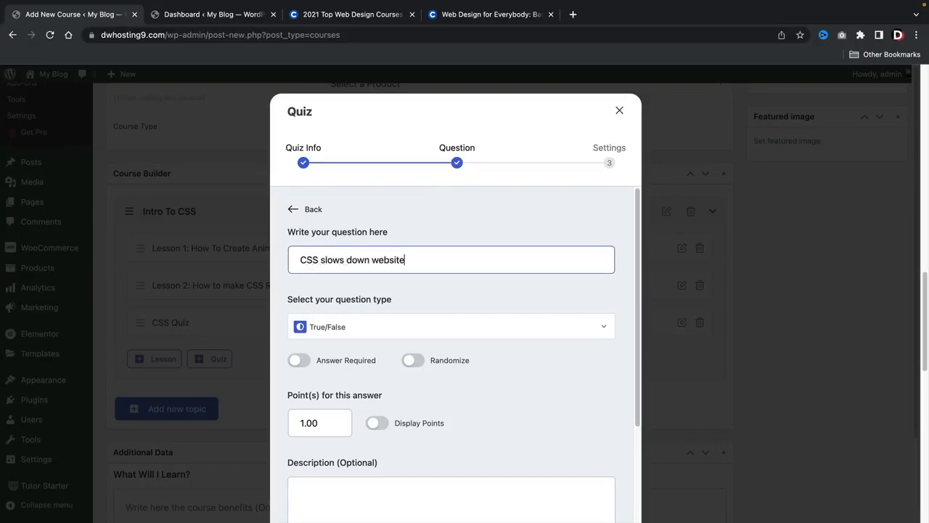
Make an answer required for the question and turn on the display of its points
{"action": "scroll", "coordinate": [370, 283], "scroll_direction": "down", "scroll_amount": 3}
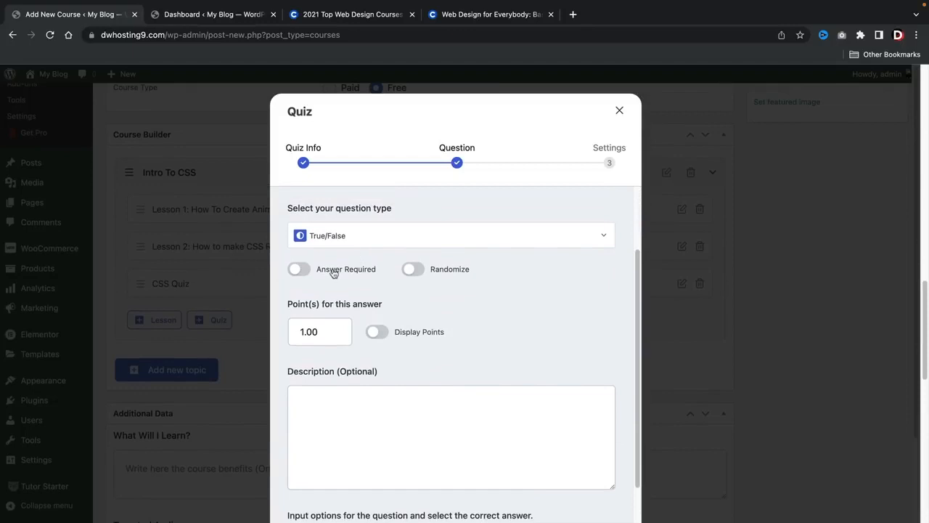
{"action": "left_click", "coordinate": [334, 272]}
{"action": "scroll", "coordinate": [414, 271], "scroll_direction": "down", "scroll_amount": 2}
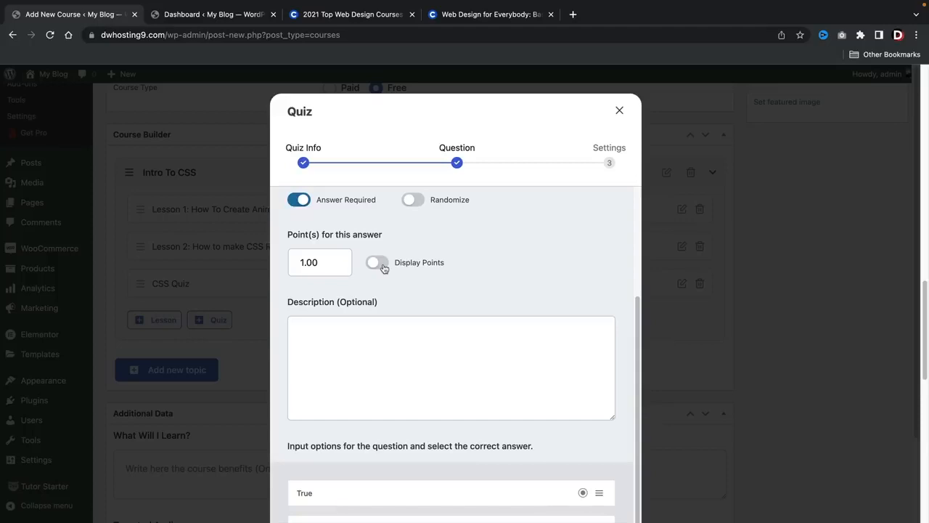
{"action": "left_click", "coordinate": [384, 268]}
Give the question the description "This is description" and add it to the quiz with True as the correct answer
{"action": "scroll", "coordinate": [447, 272], "scroll_direction": "down", "scroll_amount": 1}
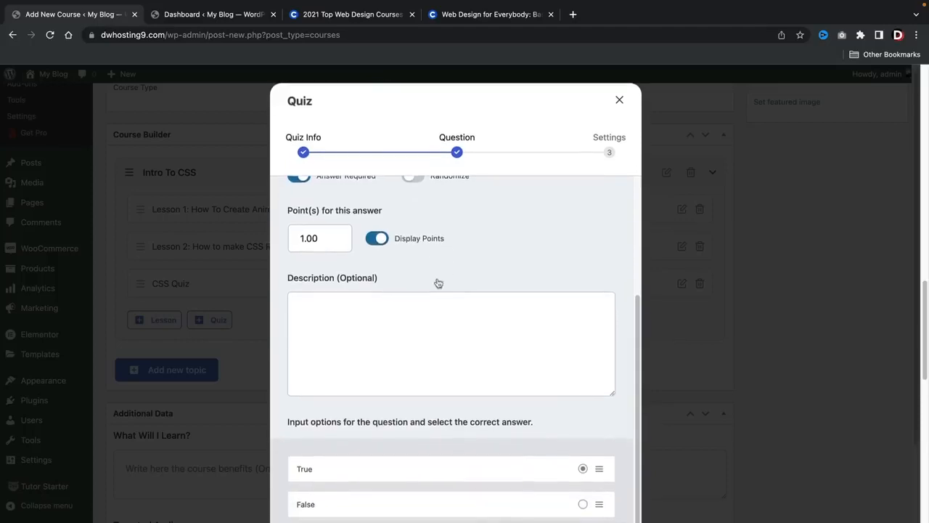
{"action": "left_click", "coordinate": [403, 309]}
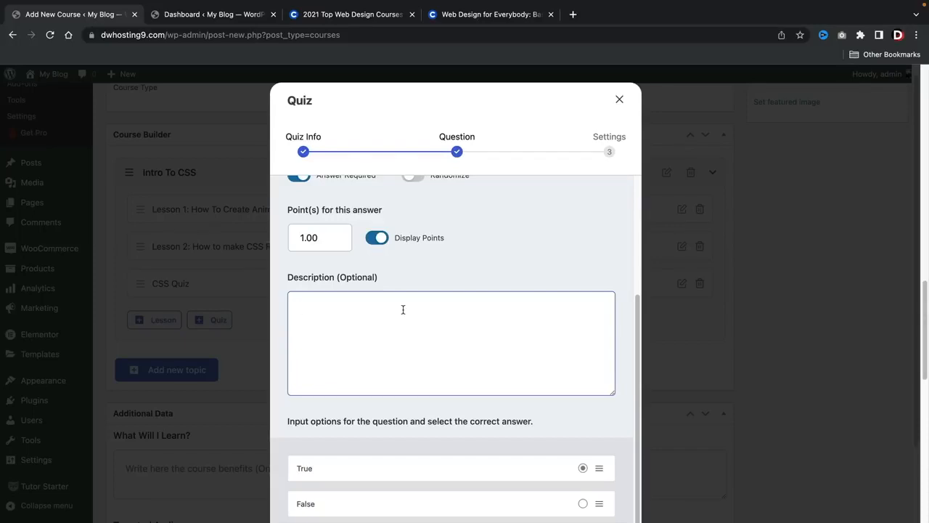
{"action": "type", "text": "his is description"}
{"action": "scroll", "coordinate": [421, 334], "scroll_direction": "down", "scroll_amount": 3}
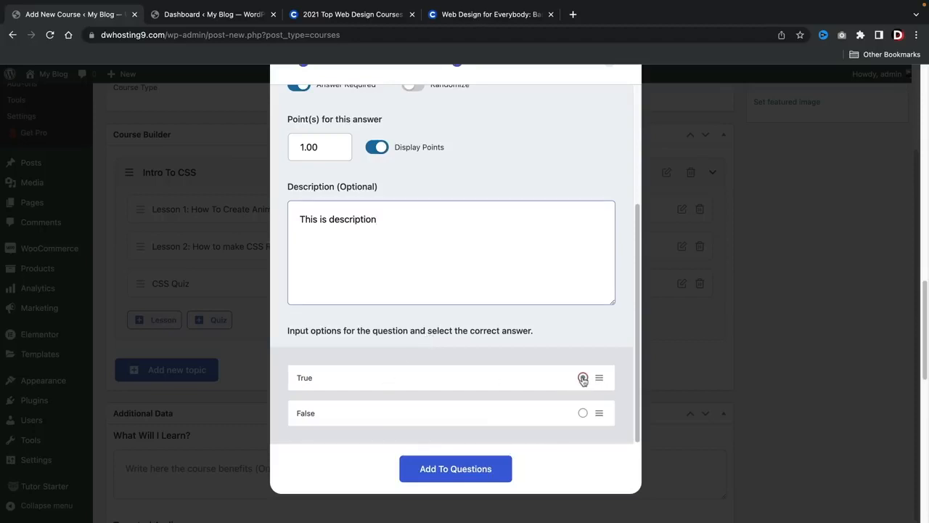
{"action": "scroll", "coordinate": [559, 378], "scroll_direction": "up", "scroll_amount": 5}
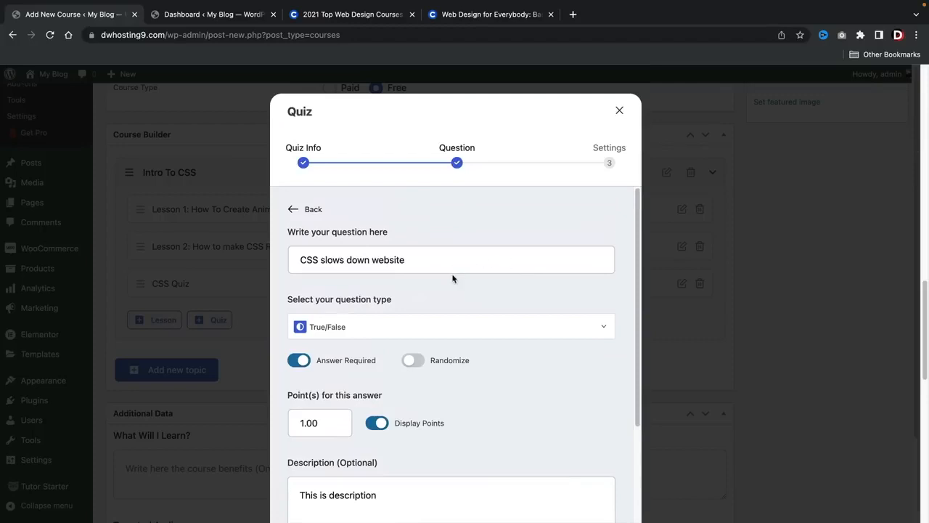
{"action": "scroll", "coordinate": [494, 390], "scroll_direction": "down", "scroll_amount": 5}
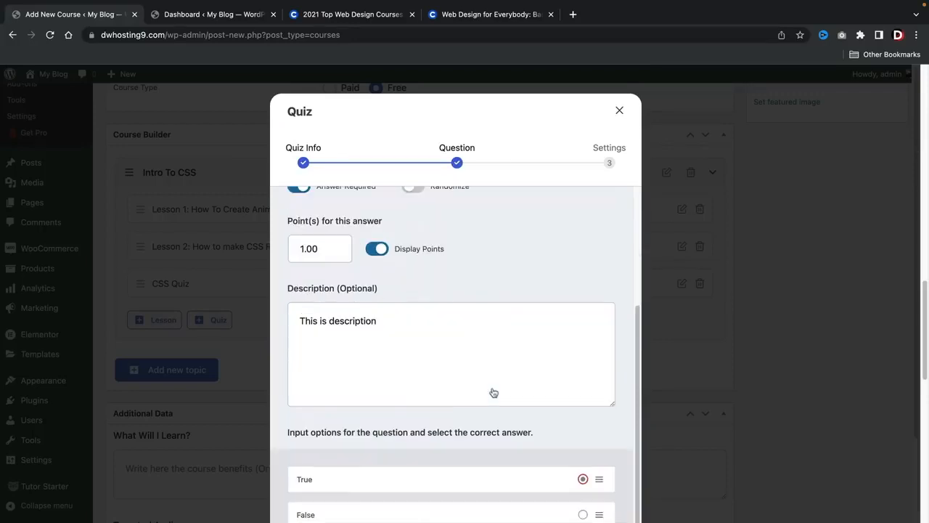
{"action": "scroll", "coordinate": [523, 434], "scroll_direction": "down", "scroll_amount": 3}
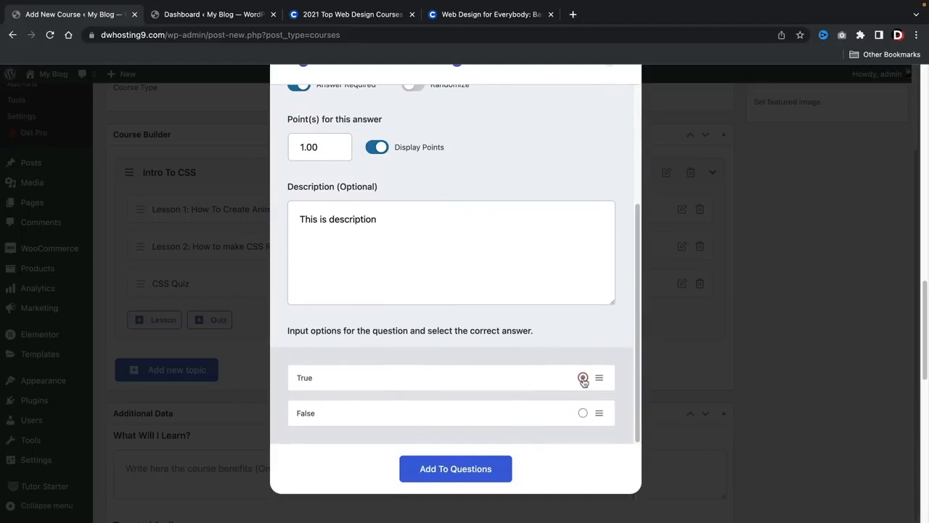
{"action": "left_click", "coordinate": [435, 474]}
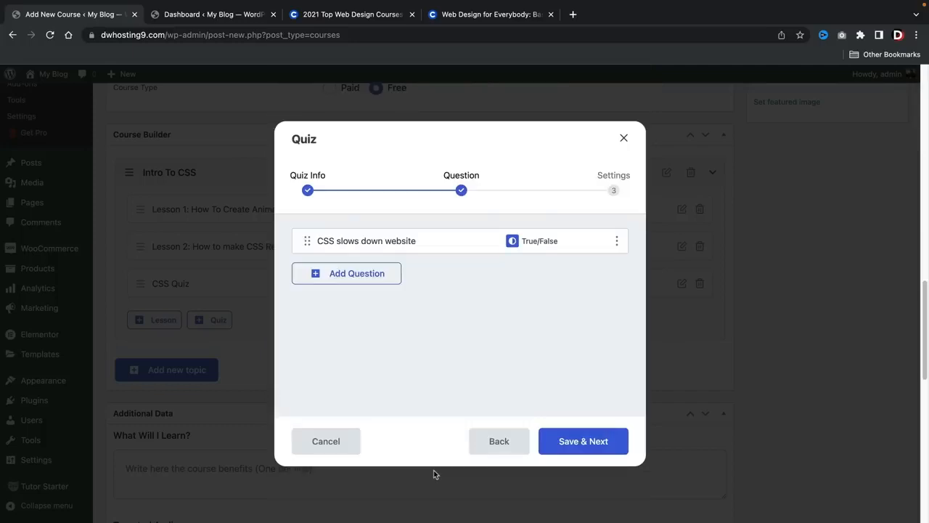
Add a second quiz question reading "What is CSS Exactly?" and set its type to Multiple Choice
{"action": "left_click", "coordinate": [365, 274]}
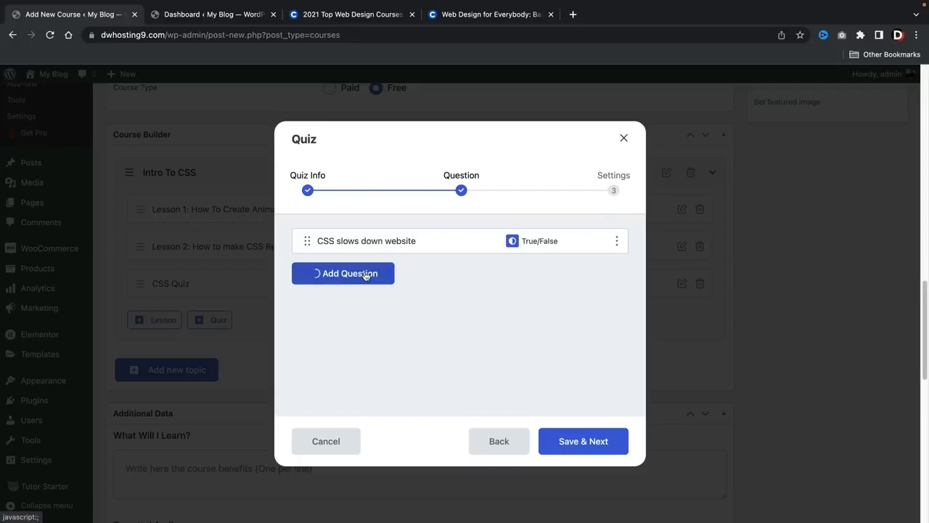
{"action": "triple_click", "coordinate": [370, 260]}
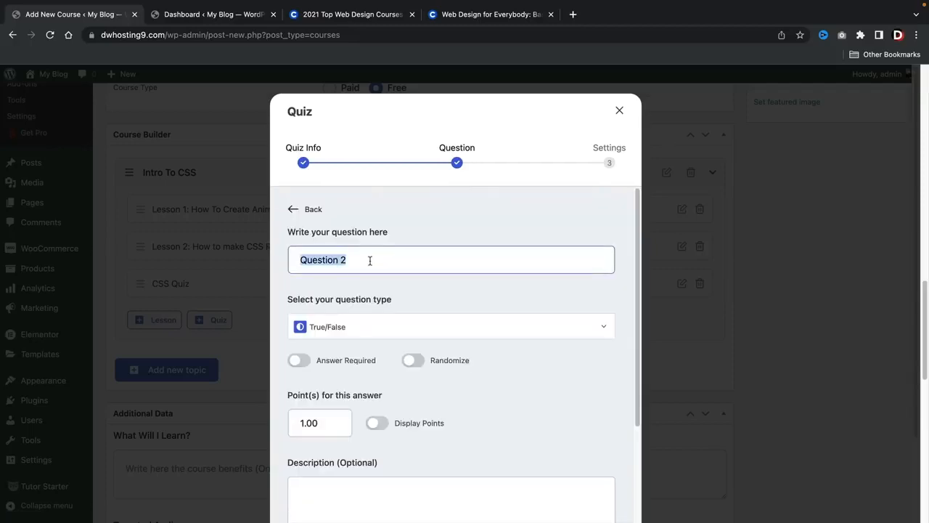
{"action": "key", "text": "BackSpace"}
{"action": "type", "text": "What "}
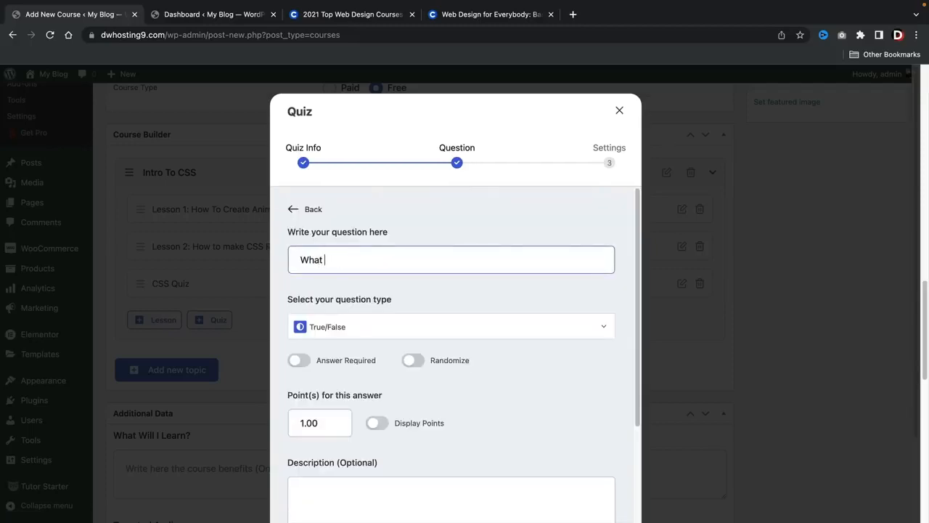
{"action": "type", "text": "is CSS Exactly?"}
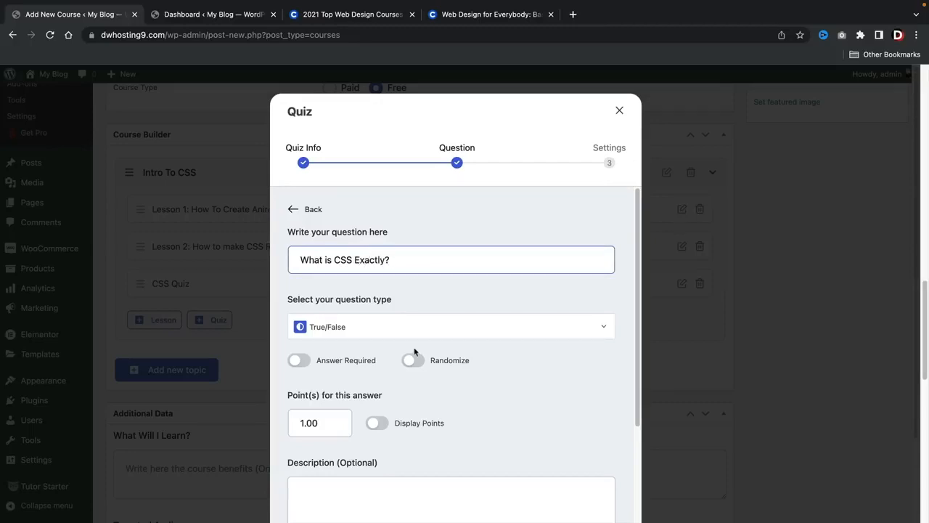
{"action": "left_click", "coordinate": [414, 332]}
{"action": "left_click", "coordinate": [556, 373]}
{"action": "scroll", "coordinate": [549, 373], "scroll_direction": "down", "scroll_amount": 5}
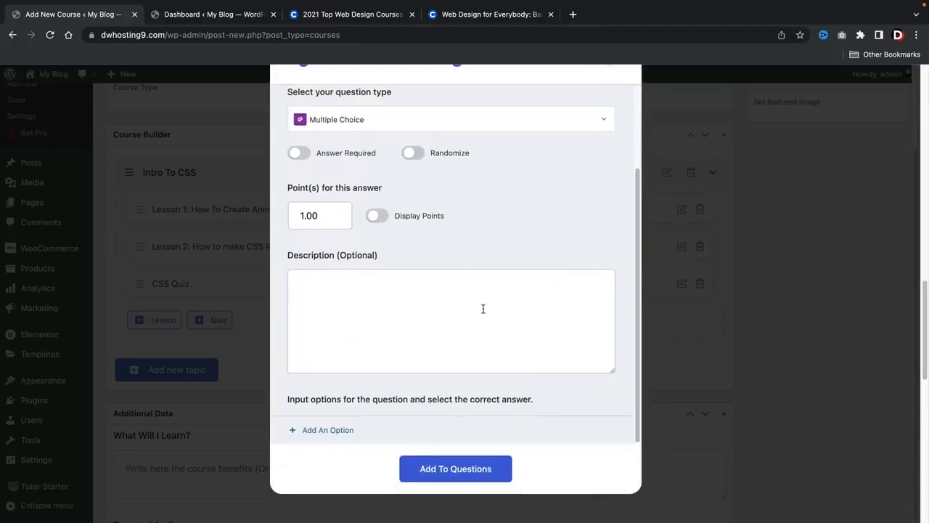
Make an answer required for the multiple-choice question and turn on the display of its points
{"action": "left_click", "coordinate": [303, 153]}
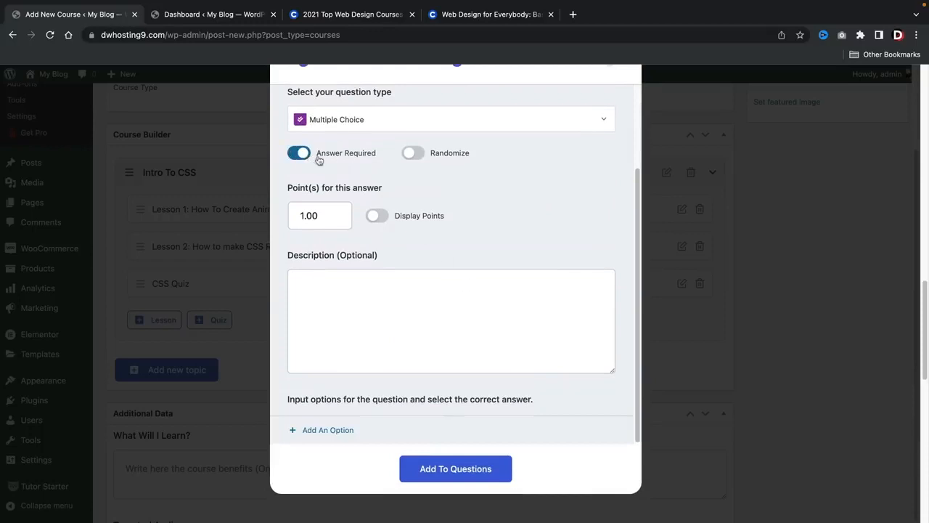
{"action": "left_click", "coordinate": [377, 215]}
{"action": "scroll", "coordinate": [374, 365], "scroll_direction": "down", "scroll_amount": 3}
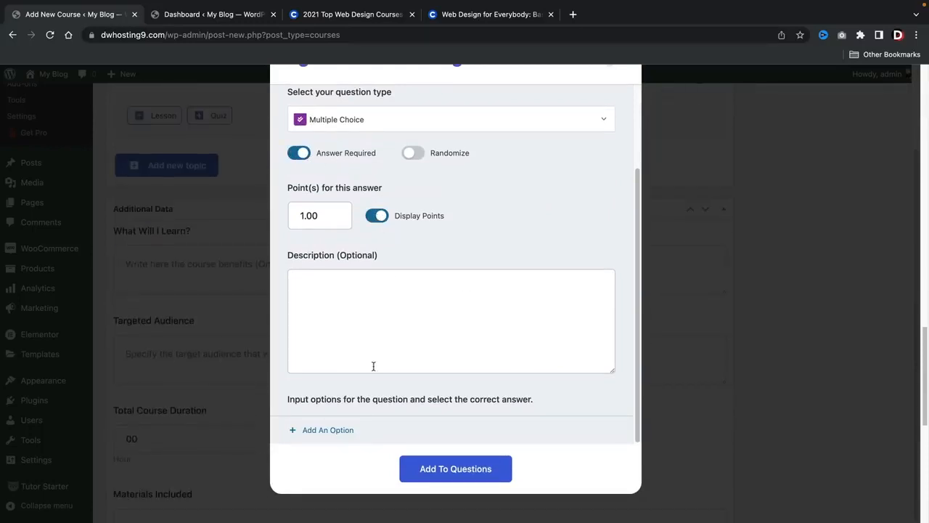
Add the answer options "Code" and "Cascading Style Sheets" to the multiple-choice question
{"action": "left_click", "coordinate": [326, 432]}
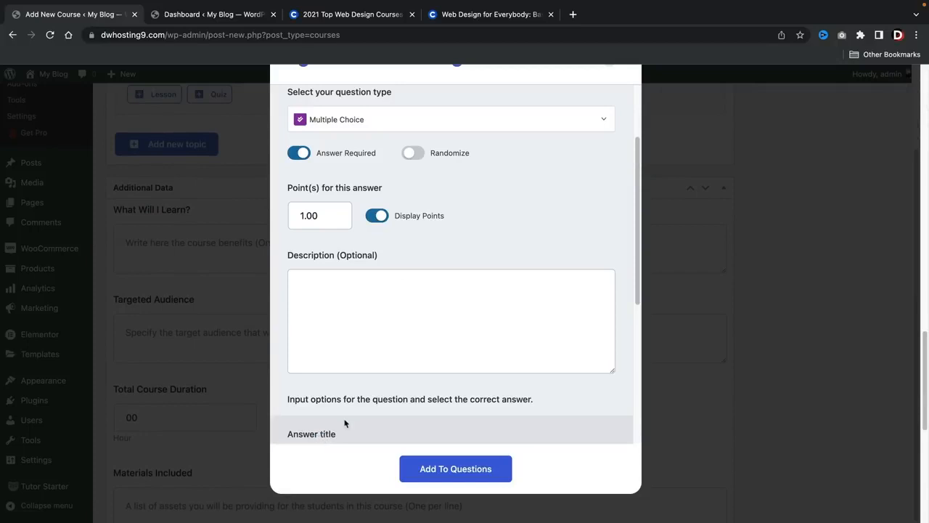
{"action": "scroll", "coordinate": [347, 420], "scroll_direction": "down", "scroll_amount": 3}
{"action": "left_click", "coordinate": [389, 232]}
{"action": "scroll", "coordinate": [349, 211], "scroll_direction": "down", "scroll_amount": 2}
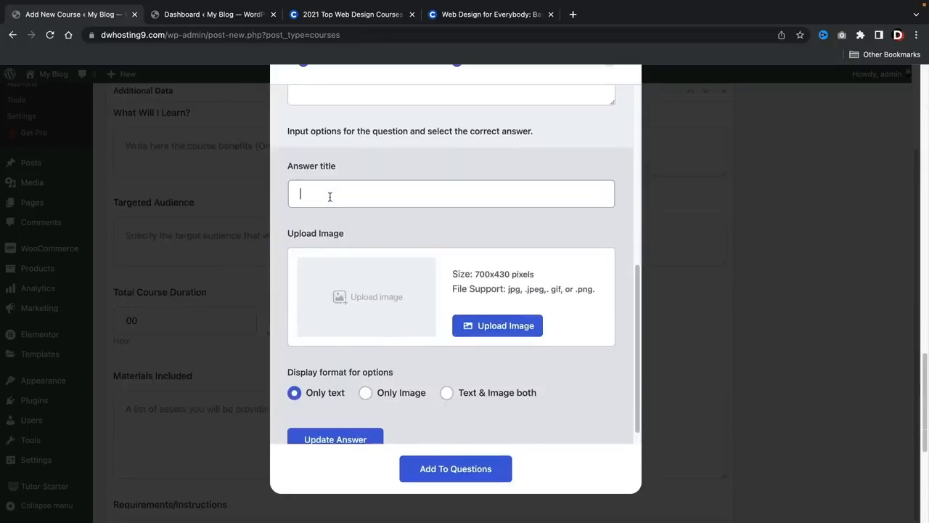
{"action": "right_click", "coordinate": [328, 193]}
{"action": "left_click", "coordinate": [357, 280]}
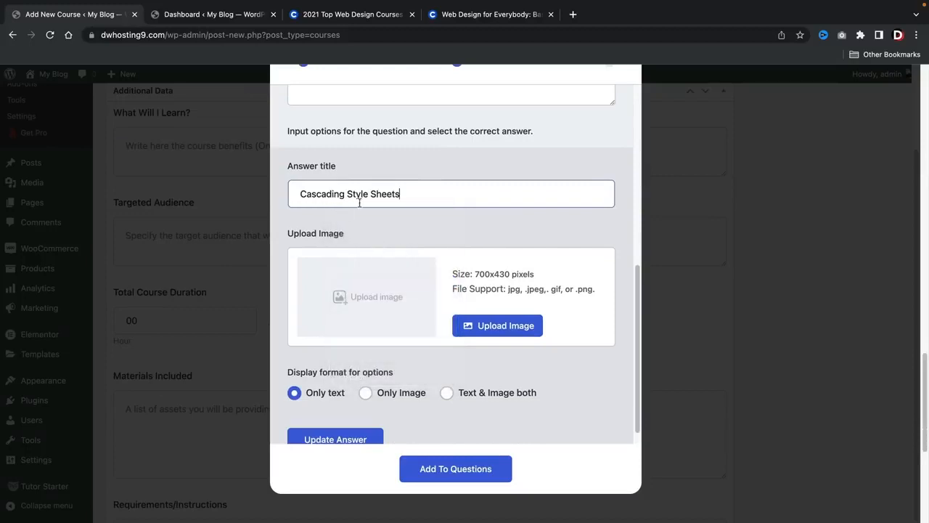
{"action": "scroll", "coordinate": [395, 357], "scroll_direction": "down", "scroll_amount": 1}
{"action": "left_click", "coordinate": [356, 427]}
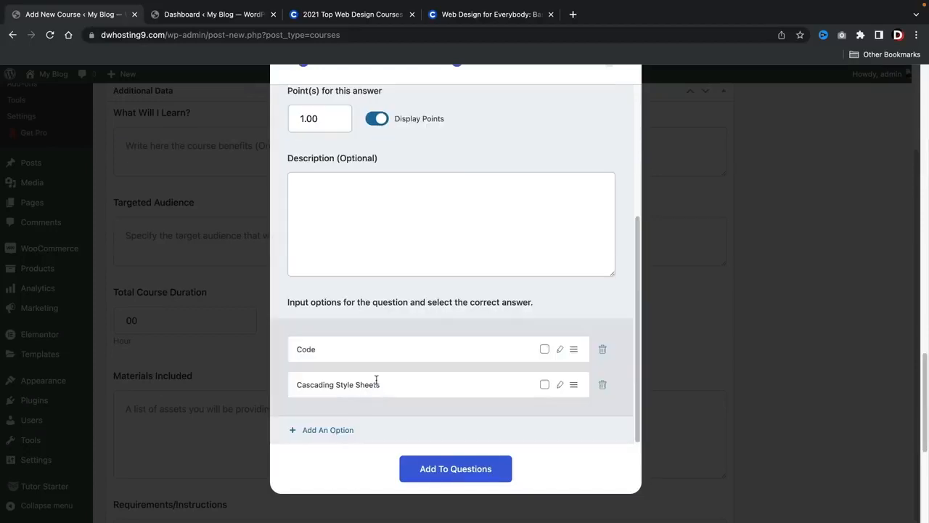
Add a third answer option titled "Junk" to the multiple-choice question
{"action": "left_click", "coordinate": [333, 430]}
{"action": "scroll", "coordinate": [355, 357], "scroll_direction": "down", "scroll_amount": 3}
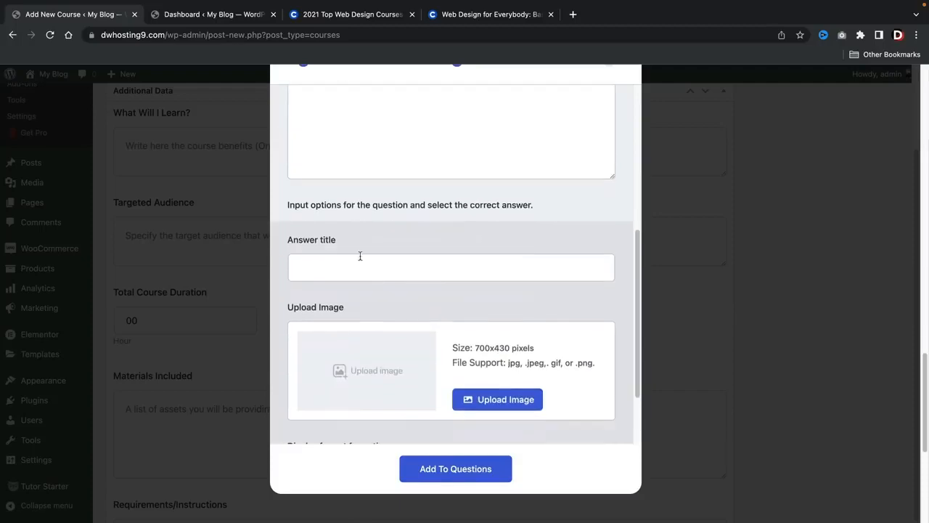
{"action": "left_click", "coordinate": [362, 265]}
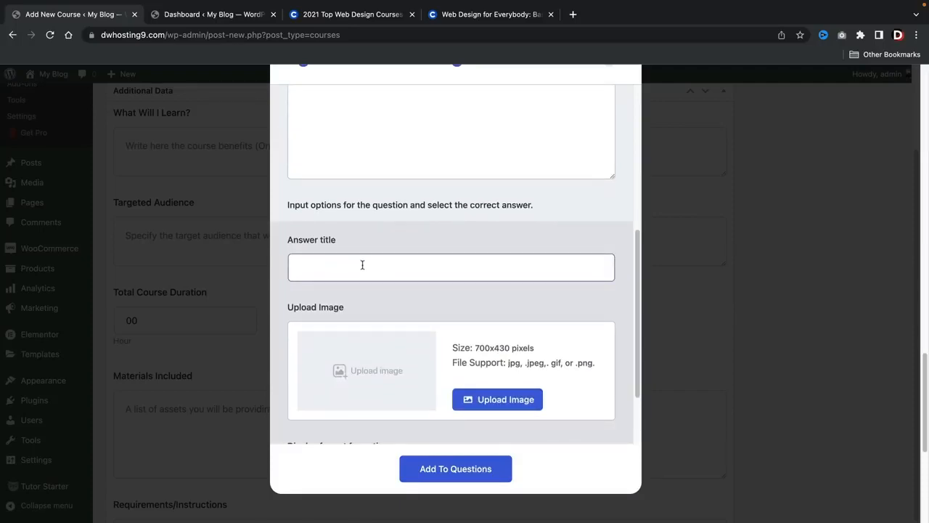
{"action": "type", "text": "Junk"}
{"action": "scroll", "coordinate": [380, 371], "scroll_direction": "down", "scroll_amount": 3}
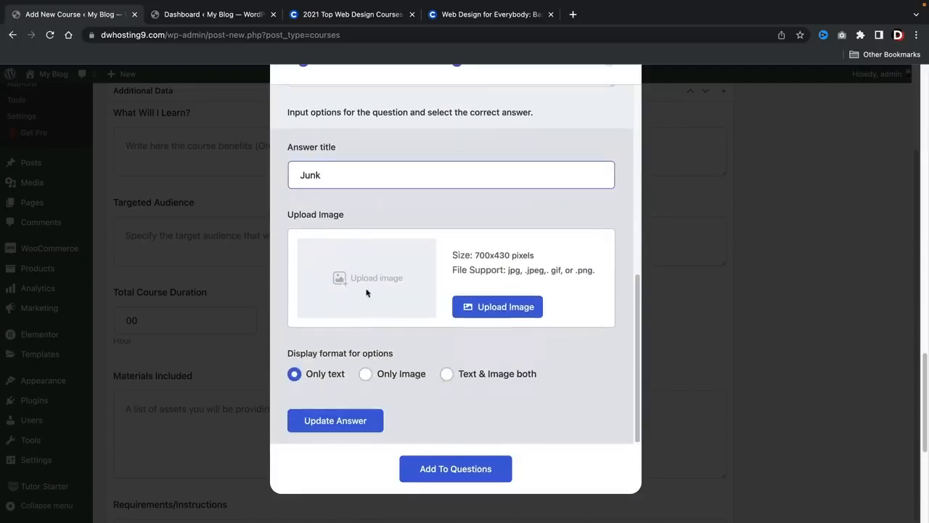
{"action": "left_click", "coordinate": [354, 424]}
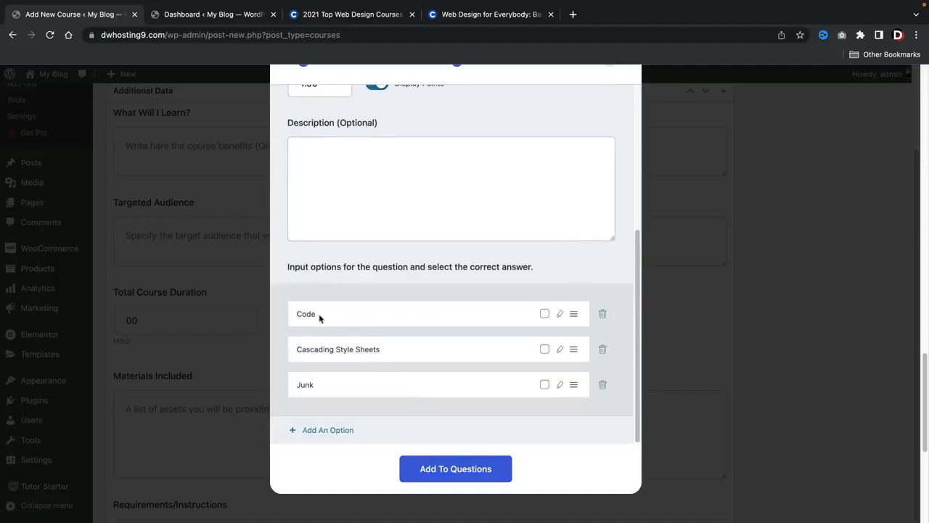
Mark "Cascading Style Sheets" as the correct answer, add the question to the quiz and continue to the quiz settings
{"action": "left_click", "coordinate": [544, 350]}
{"action": "left_click", "coordinate": [460, 473]}
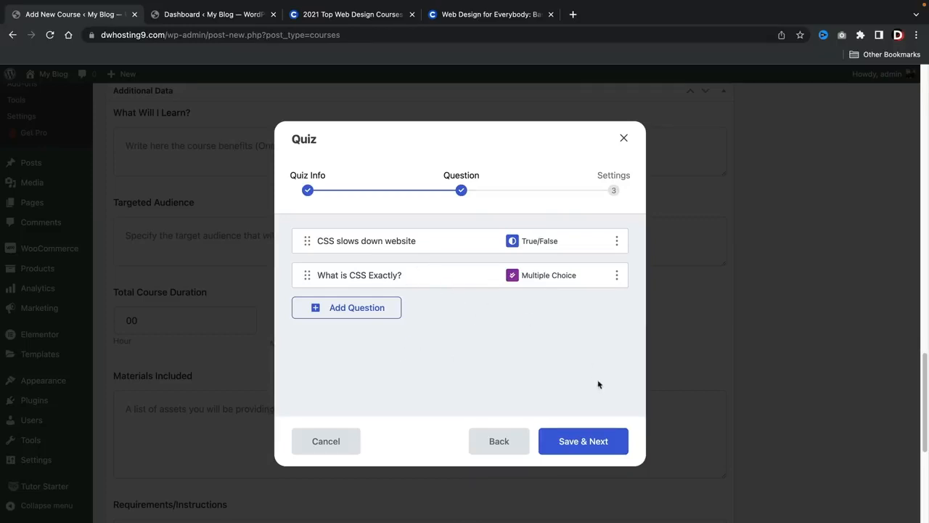
{"action": "left_click", "coordinate": [589, 444]}
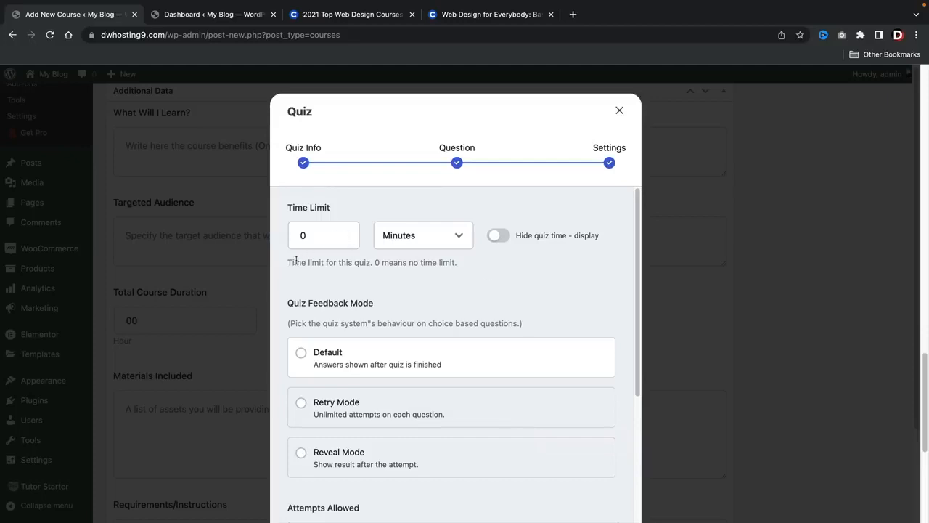
Set the quiz feedback mode to Default, trying Reveal Mode in between
{"action": "left_click_drag", "start_coordinate": [289, 262], "coordinate": [416, 263]}
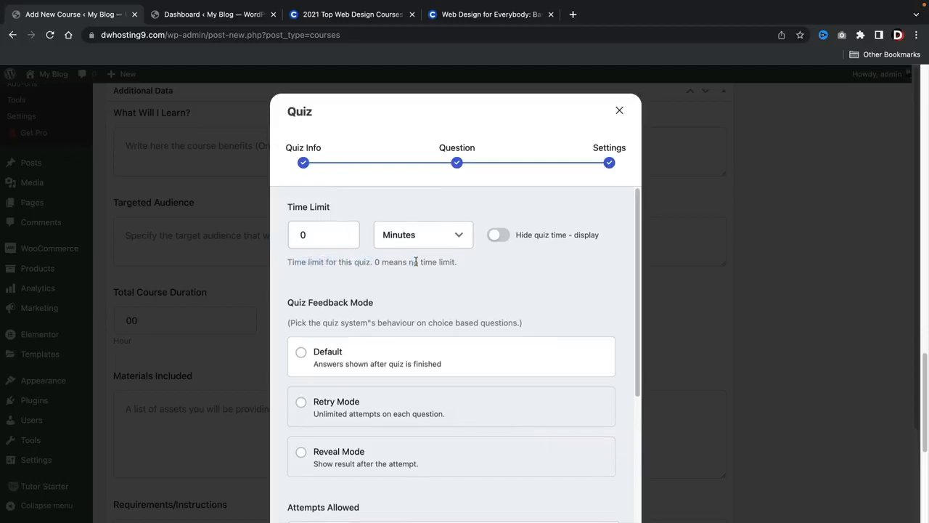
{"action": "scroll", "coordinate": [334, 297], "scroll_direction": "down", "scroll_amount": 2}
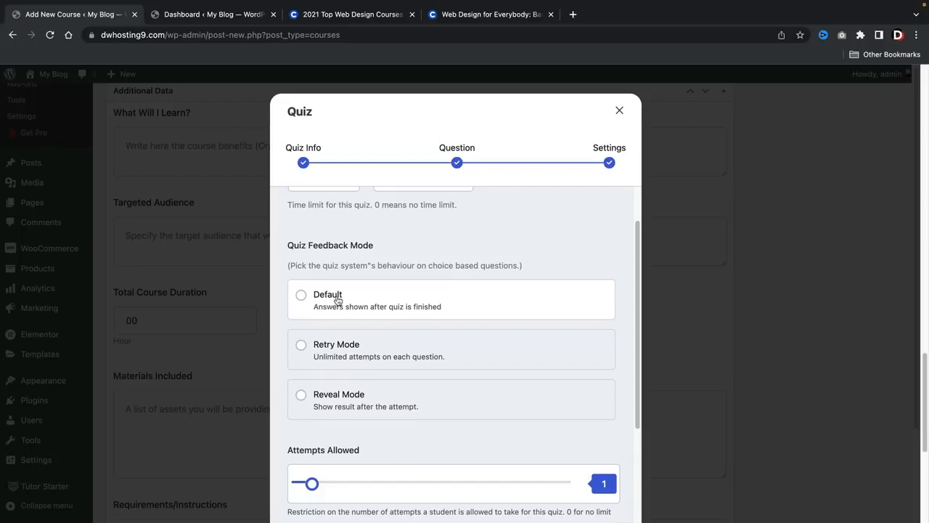
{"action": "left_click", "coordinate": [338, 300]}
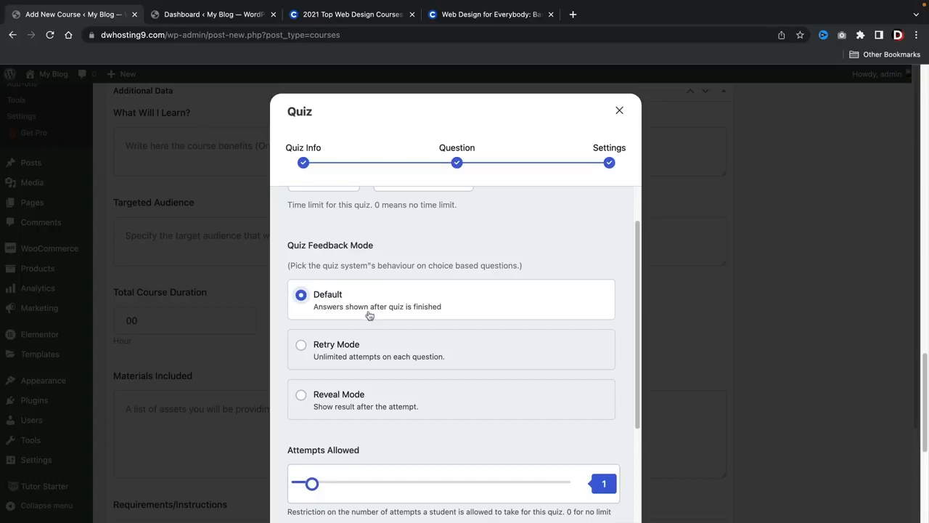
{"action": "scroll", "coordinate": [427, 310], "scroll_direction": "down", "scroll_amount": 1}
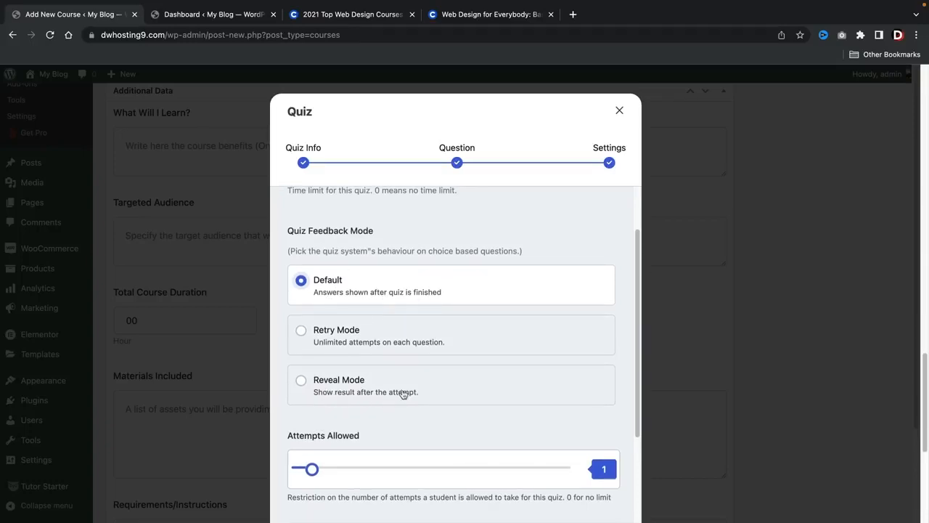
{"action": "left_click", "coordinate": [325, 381]}
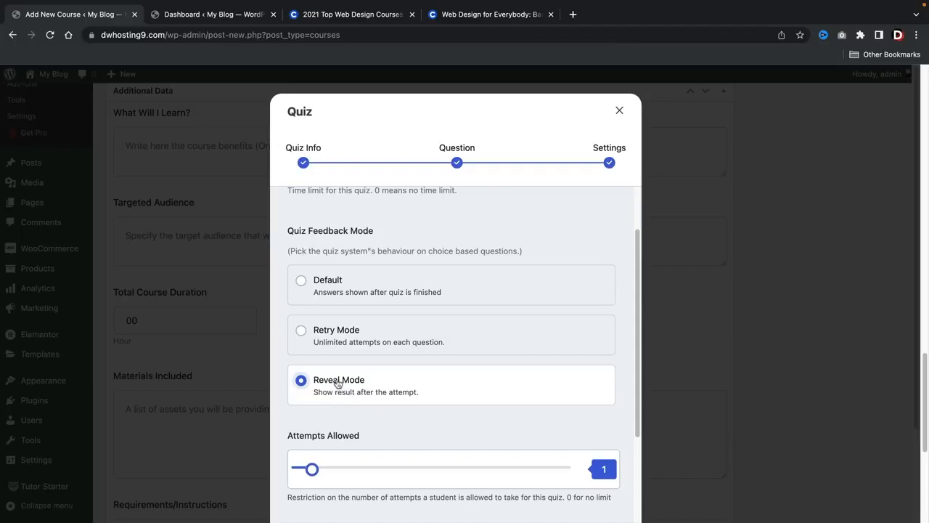
{"action": "left_click", "coordinate": [337, 286]}
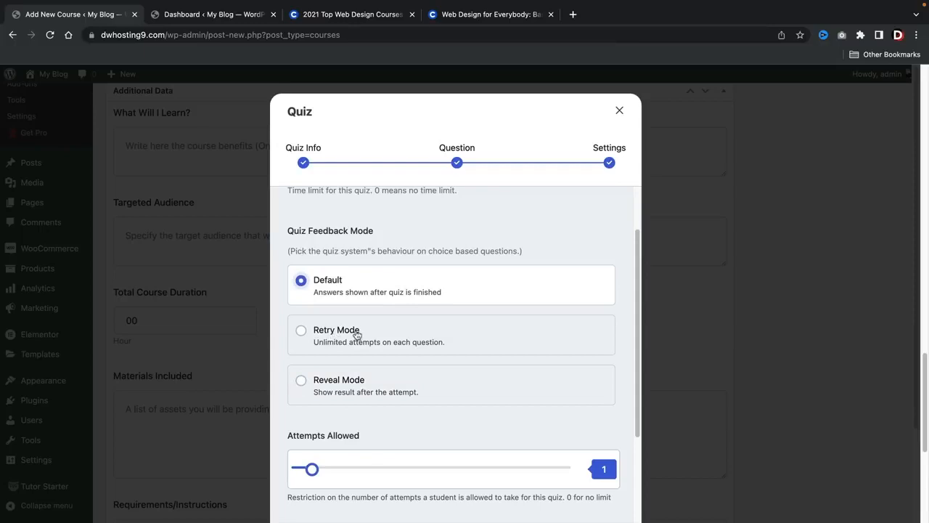
Set the quiz's allowed attempts to 1 and its passing grade to 70%
{"action": "scroll", "coordinate": [490, 322], "scroll_direction": "down", "scroll_amount": 3}
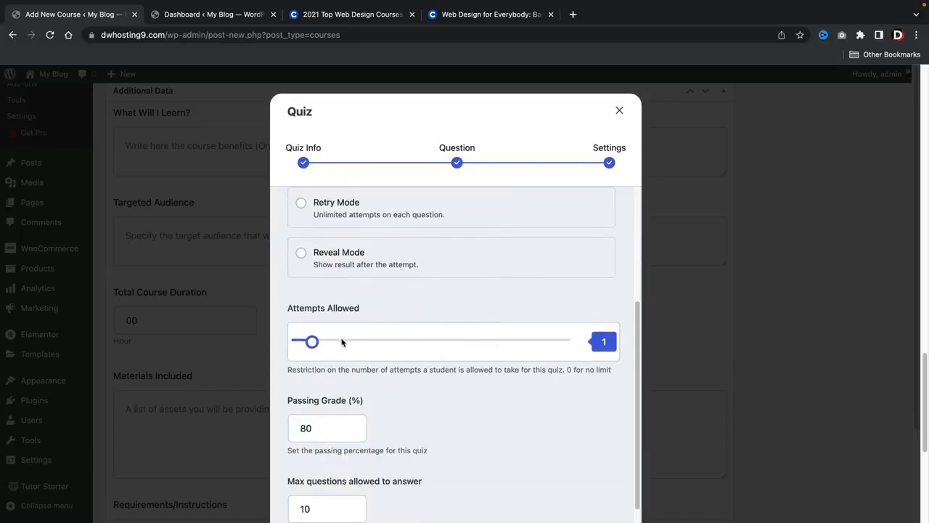
{"action": "mouse_move", "coordinate": [312, 344]}
{"action": "left_mouse_down"}
{"action": "mouse_move", "coordinate": [287, 348]}
{"action": "mouse_move", "coordinate": [564, 343]}
{"action": "mouse_move", "coordinate": [304, 349]}
{"action": "left_mouse_up"}
{"action": "scroll", "coordinate": [475, 424], "scroll_direction": "down", "scroll_amount": 2}
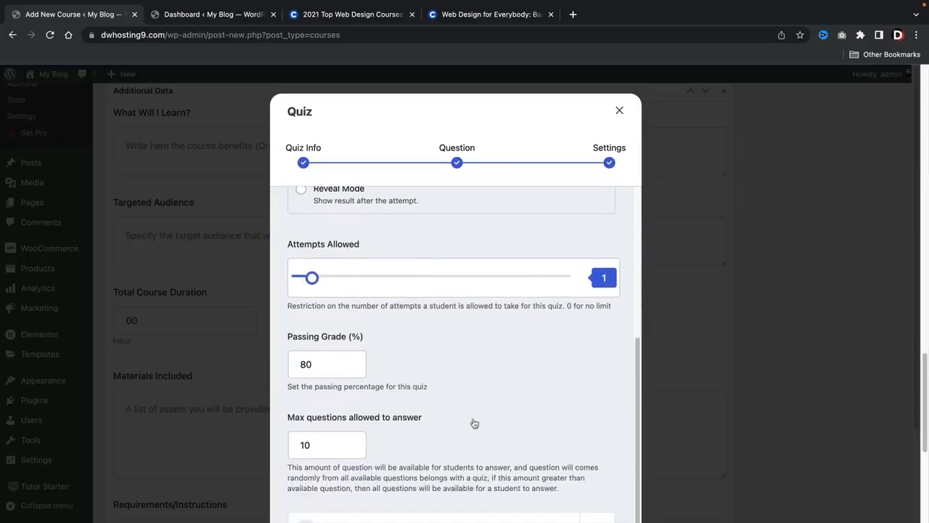
{"action": "scroll", "coordinate": [475, 424], "scroll_direction": "down", "scroll_amount": 1}
{"action": "double_click", "coordinate": [338, 352]}
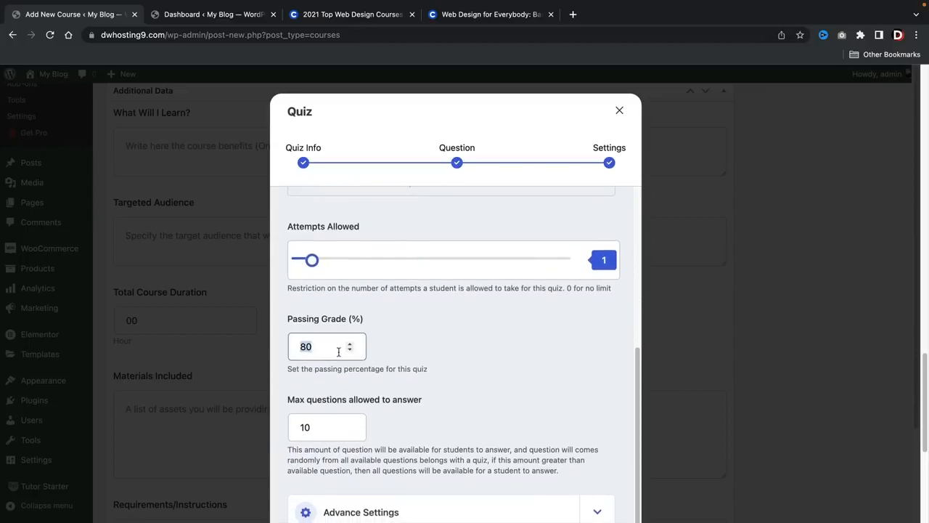
{"action": "type", "text": "70"}
{"action": "left_click", "coordinate": [484, 353]}
{"action": "scroll", "coordinate": [382, 302], "scroll_direction": "down", "scroll_amount": 3}
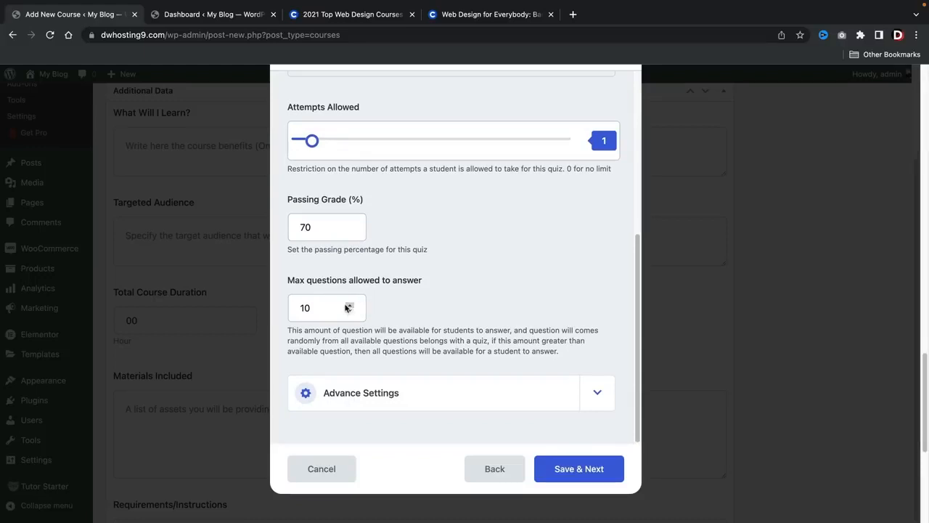
Review the limit on questions to answer and the advanced quiz settings, and save the quiz
{"action": "left_click_drag", "start_coordinate": [338, 308], "coordinate": [294, 306]}
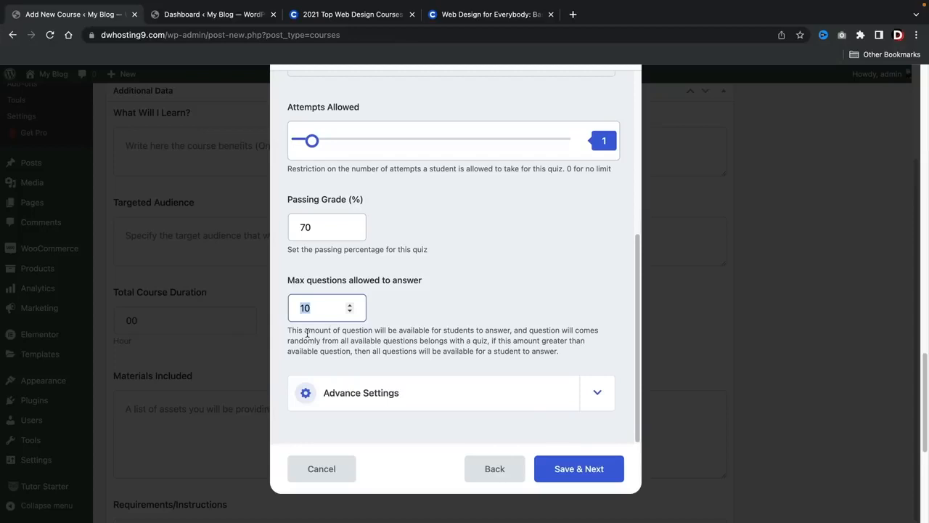
{"action": "left_click", "coordinate": [307, 334]}
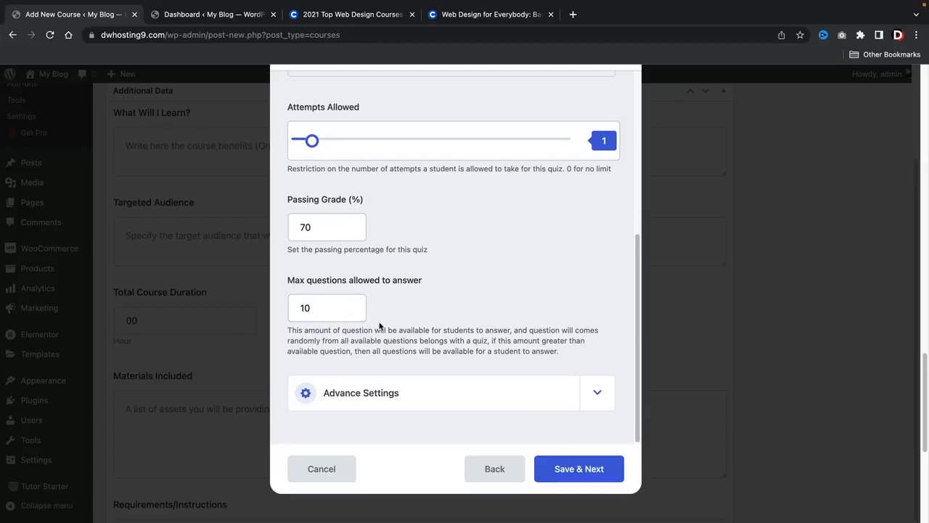
{"action": "double_click", "coordinate": [324, 308]}
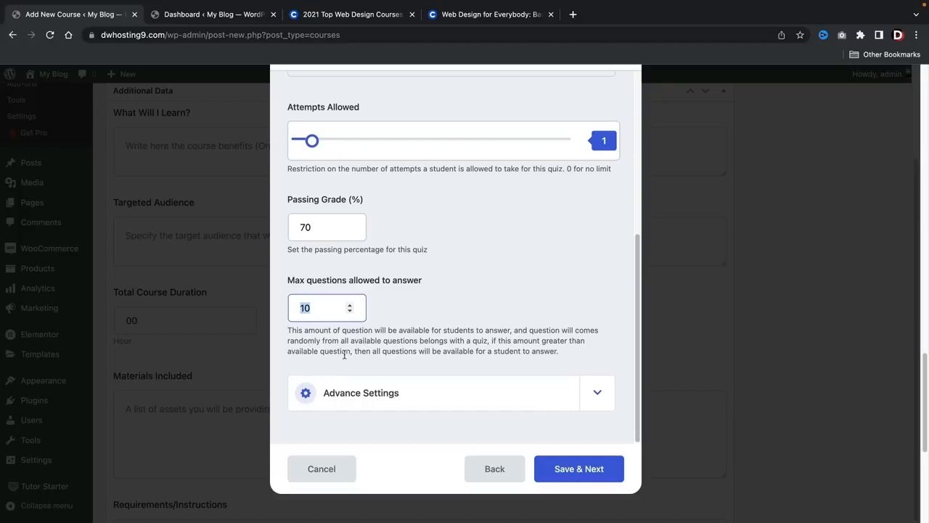
{"action": "left_click", "coordinate": [346, 344]}
{"action": "left_click", "coordinate": [578, 390]}
{"action": "scroll", "coordinate": [562, 351], "scroll_direction": "down", "scroll_amount": 3}
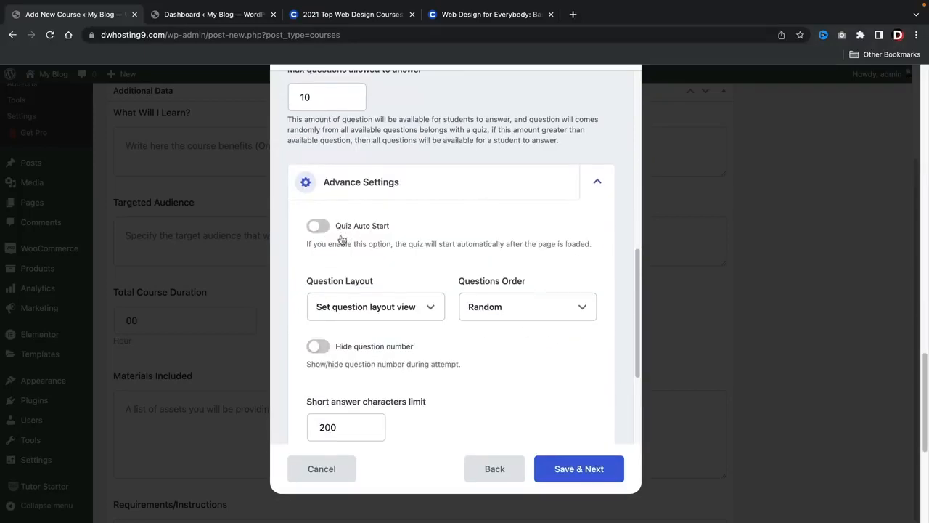
{"action": "scroll", "coordinate": [341, 240], "scroll_direction": "down", "scroll_amount": 2}
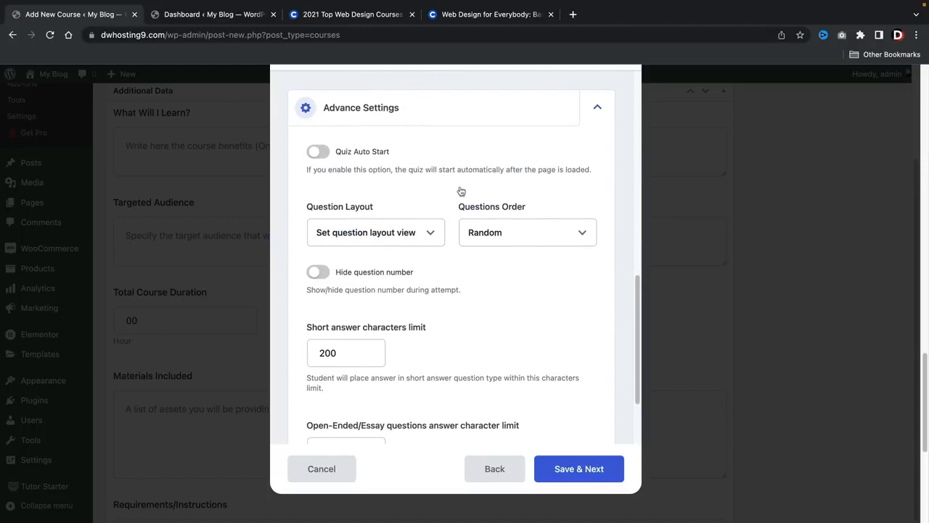
{"action": "scroll", "coordinate": [525, 309], "scroll_direction": "down", "scroll_amount": 3}
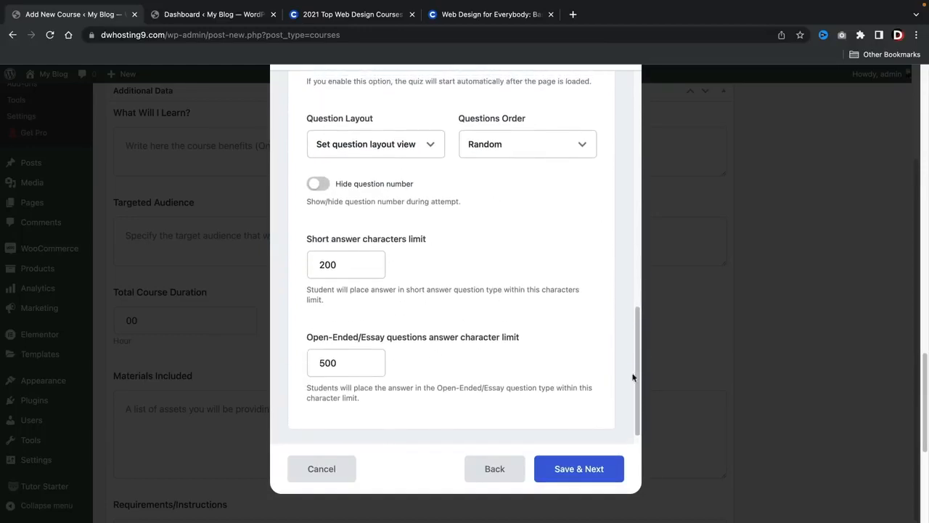
{"action": "left_click", "coordinate": [597, 474]}
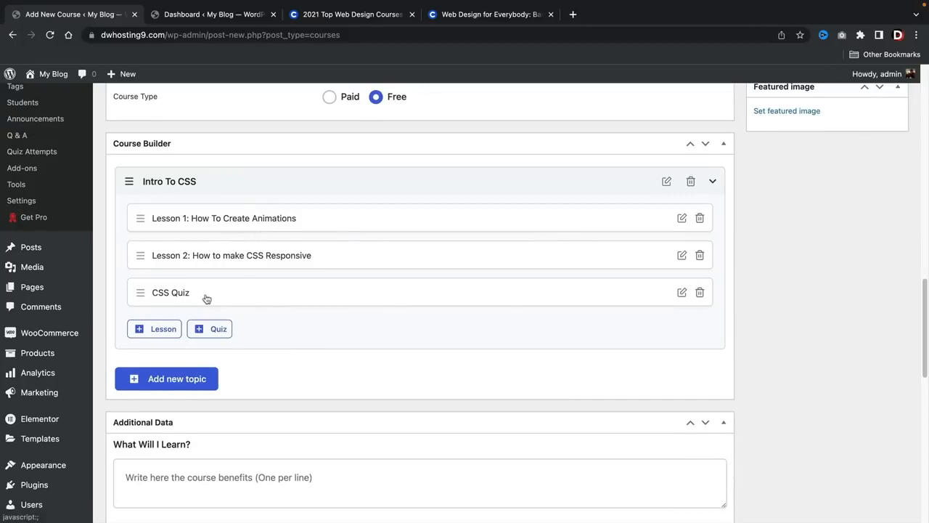
Add another lesson to the Intro To CSS topic and name it "Things to know going forward"
{"action": "left_click", "coordinate": [158, 331]}
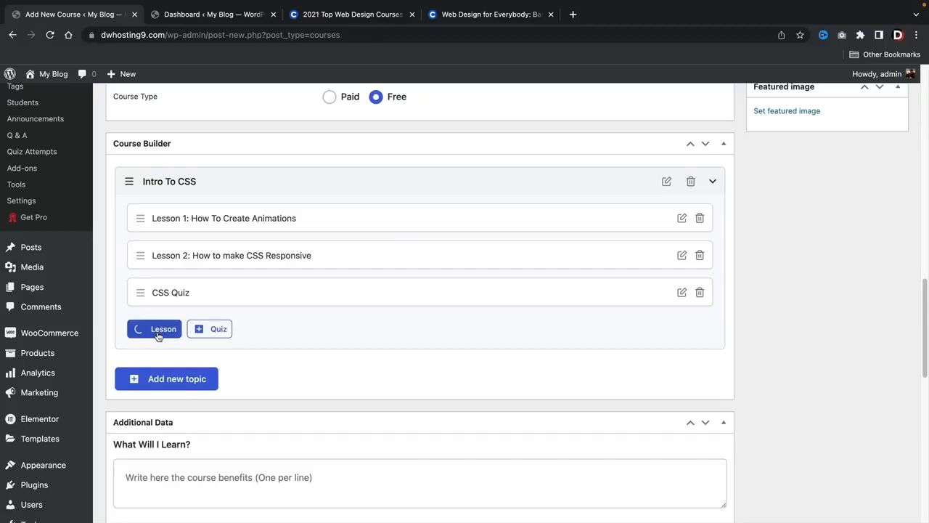
{"action": "scroll", "coordinate": [448, 293], "scroll_direction": "up", "scroll_amount": 10}
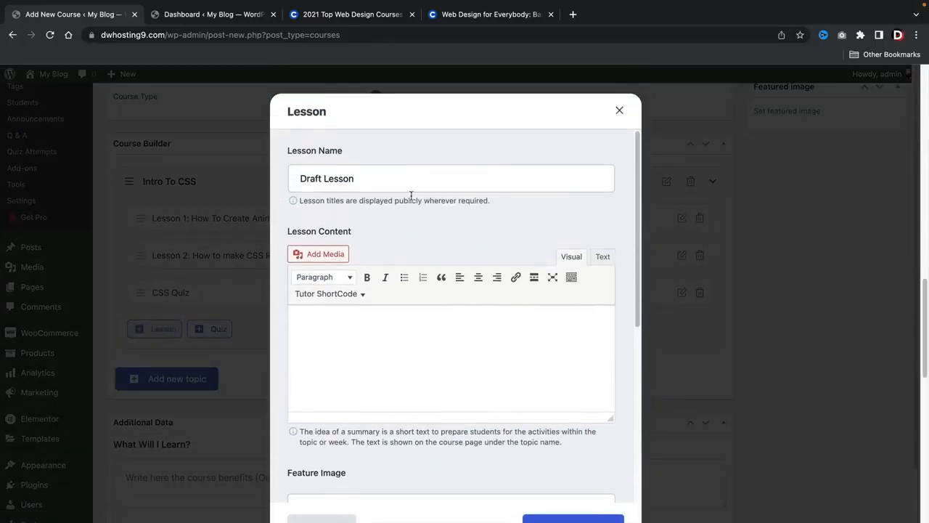
{"action": "triple_click", "coordinate": [411, 182]}
{"action": "type", "text": "Thing"}
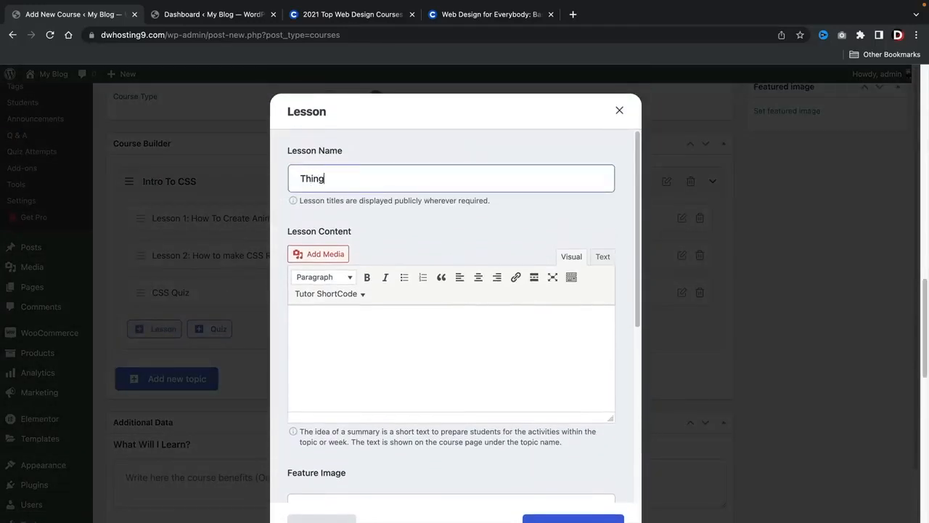
{"action": "type", "text": "s to Lea"}
{"action": "key", "text": "BackSpace"}
{"action": "key", "text": "BackSpace"}
{"action": "key", "text": "BackSpace"}
{"action": "type", "text": "know going "}
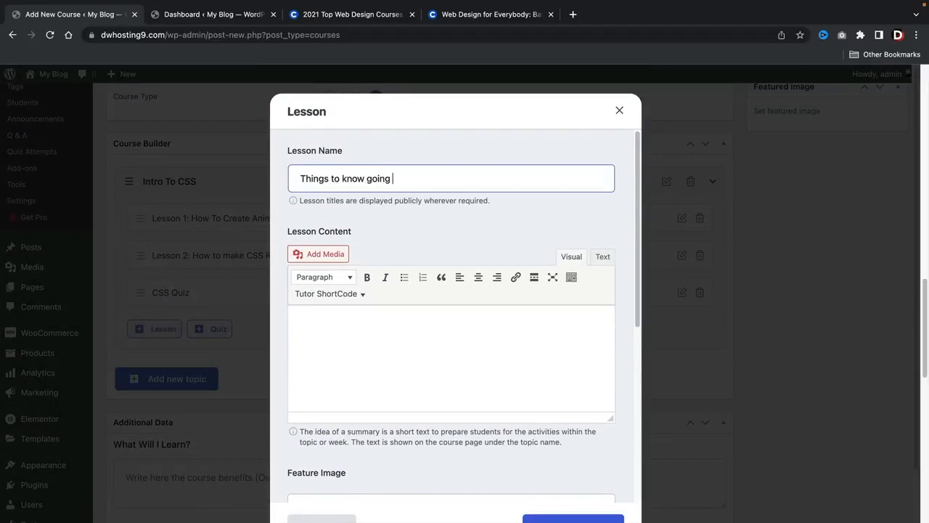
{"action": "type", "text": "forward"}
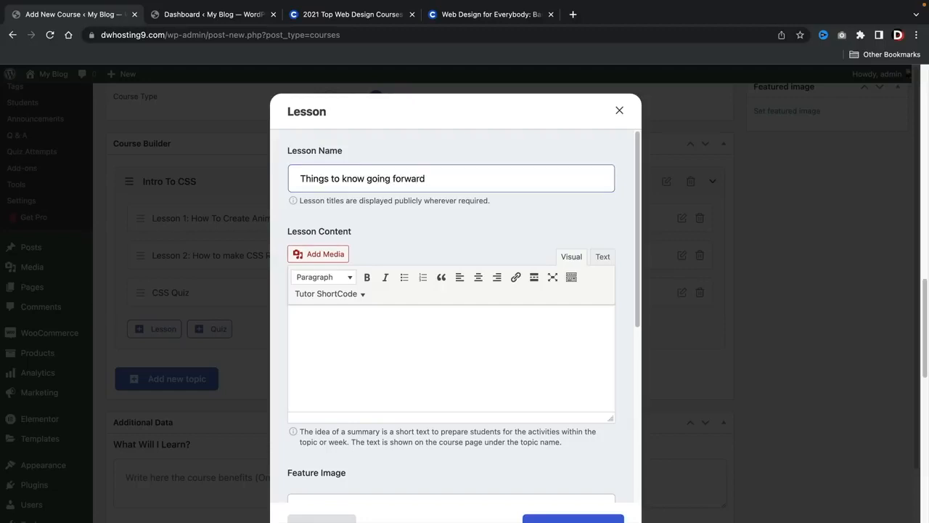
Enter "css is this, but just remember css is good" as the lesson content and save the lesson
{"action": "left_click", "coordinate": [417, 335]}
{"action": "type", "text": "css"}
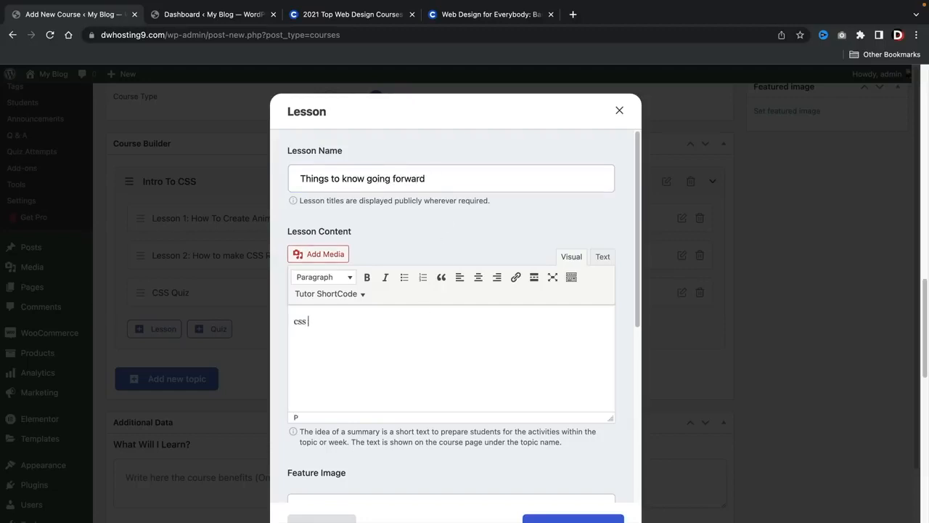
{"action": "type", "text": " is this, but just remem"}
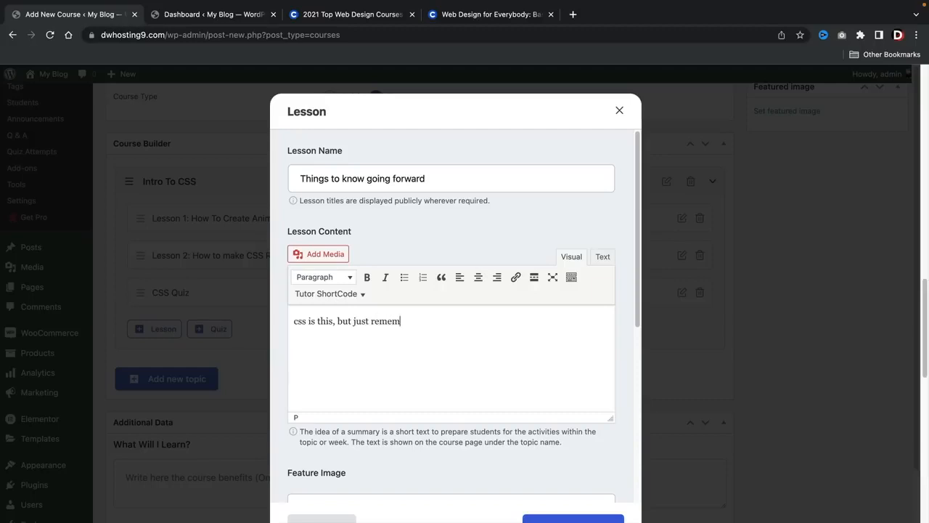
{"action": "type", "text": "ber css is good"}
{"action": "scroll", "coordinate": [453, 223], "scroll_direction": "down", "scroll_amount": 5}
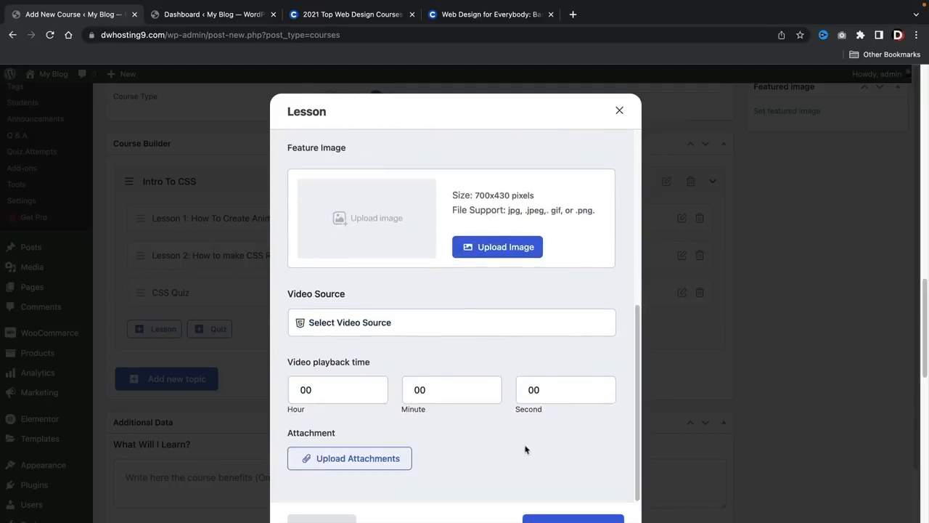
{"action": "scroll", "coordinate": [526, 450], "scroll_direction": "down", "scroll_amount": 1}
{"action": "left_click", "coordinate": [556, 470]}
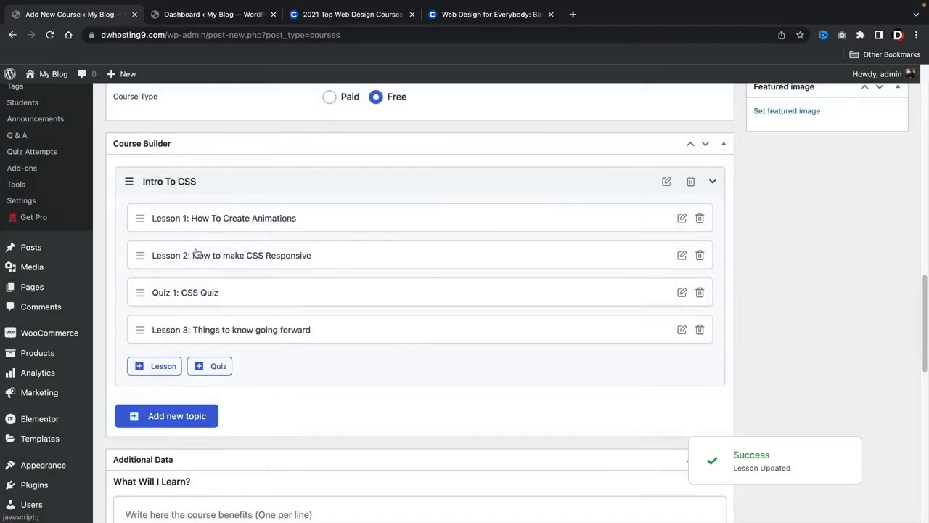
Add a course topic named "Intro To Wordpress" with the summary "This is an intro to wordpress"
{"action": "left_click", "coordinate": [167, 416]}
{"action": "left_click", "coordinate": [358, 192]}
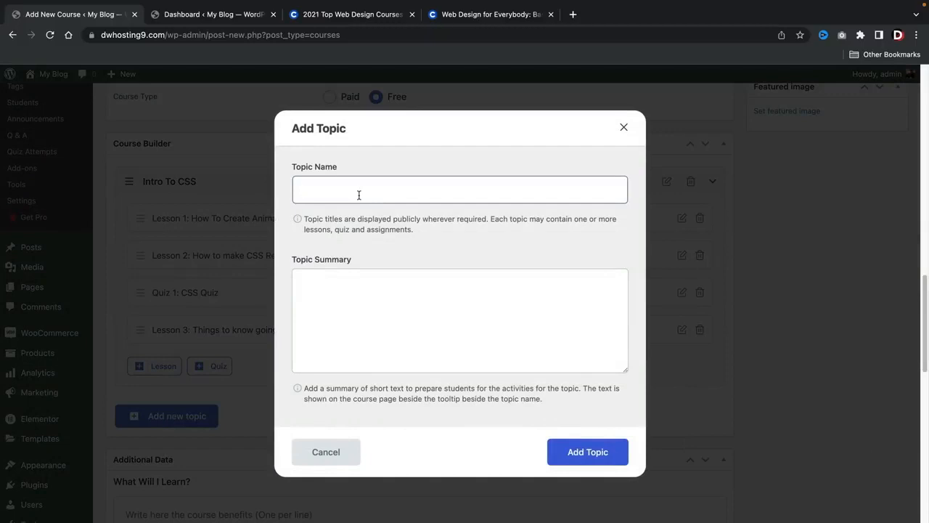
{"action": "type", "text": "Intro To Wordpress"}
{"action": "left_click", "coordinate": [311, 288]}
{"action": "right_click", "coordinate": [313, 290]}
{"action": "left_click", "coordinate": [306, 290]}
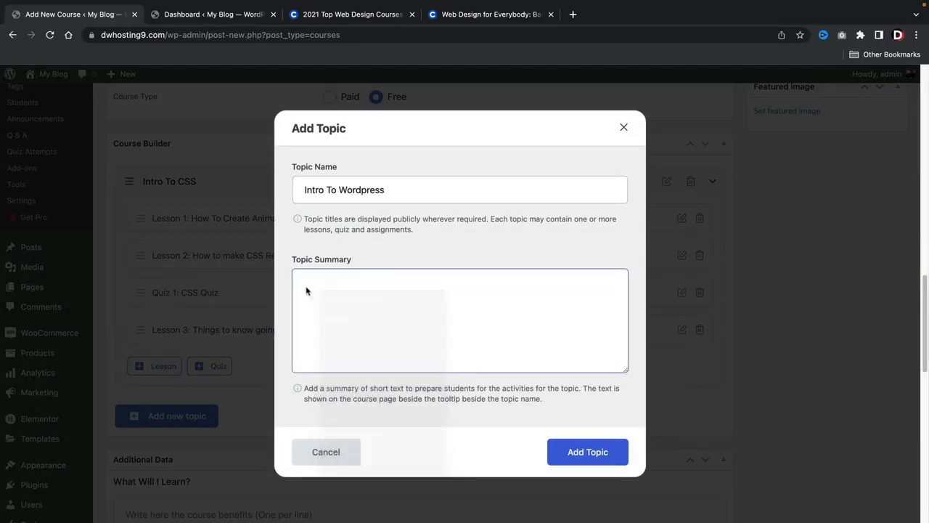
{"action": "type", "text": "This is an intro to w"}
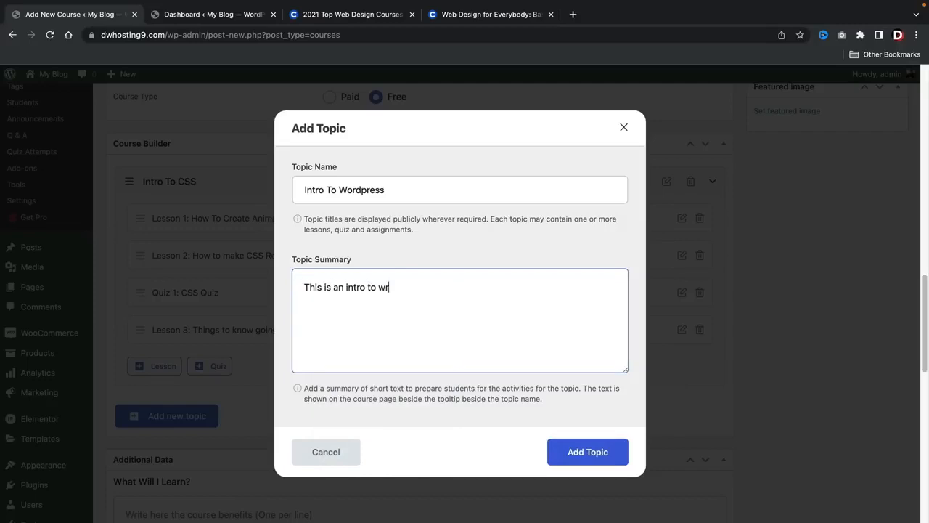
{"action": "type", "text": "ordpress"}
{"action": "scroll", "coordinate": [358, 301], "scroll_direction": "down", "scroll_amount": 1}
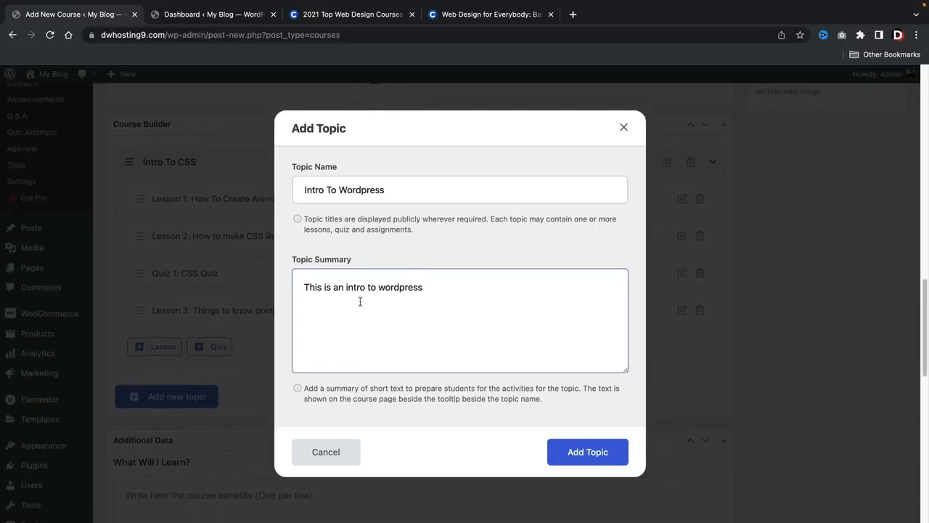
{"action": "left_click", "coordinate": [581, 461]}
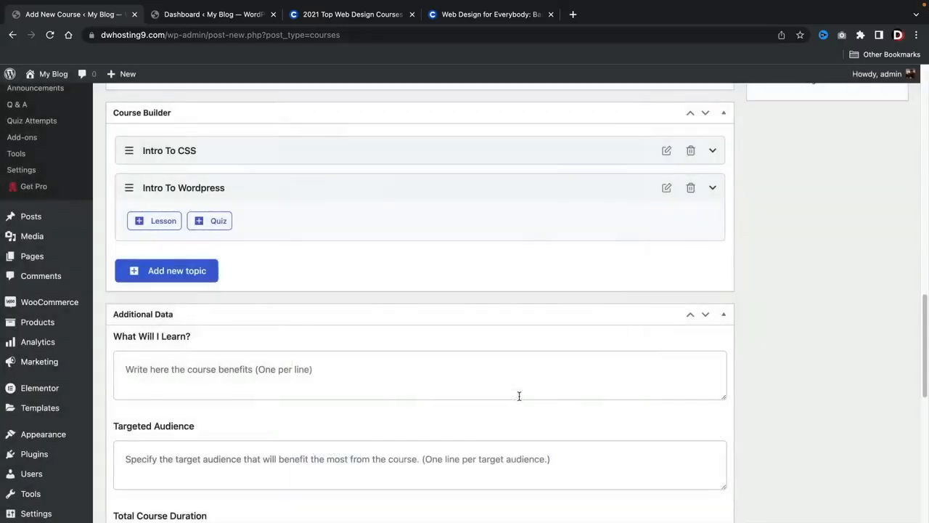
Add a lesson to the Intro To Wordpress topic and name it "Intro To plugins"
{"action": "scroll", "coordinate": [409, 378], "scroll_direction": "up", "scroll_amount": 1}
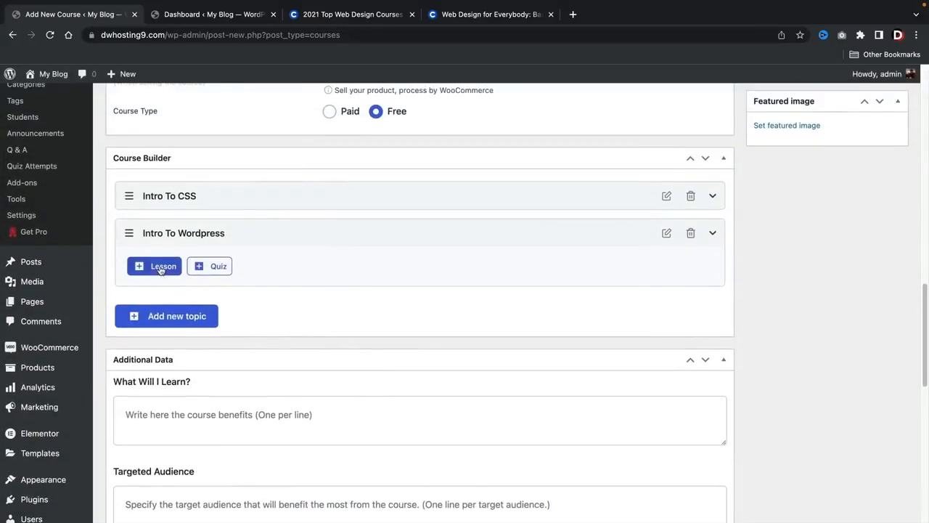
{"action": "left_click", "coordinate": [161, 267]}
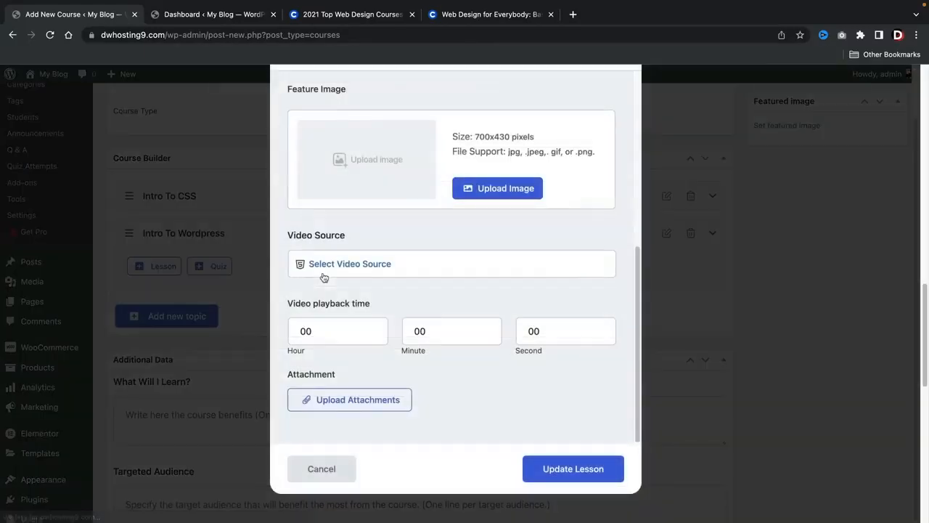
{"action": "scroll", "coordinate": [421, 276], "scroll_direction": "up", "scroll_amount": 5}
{"action": "triple_click", "coordinate": [401, 170]}
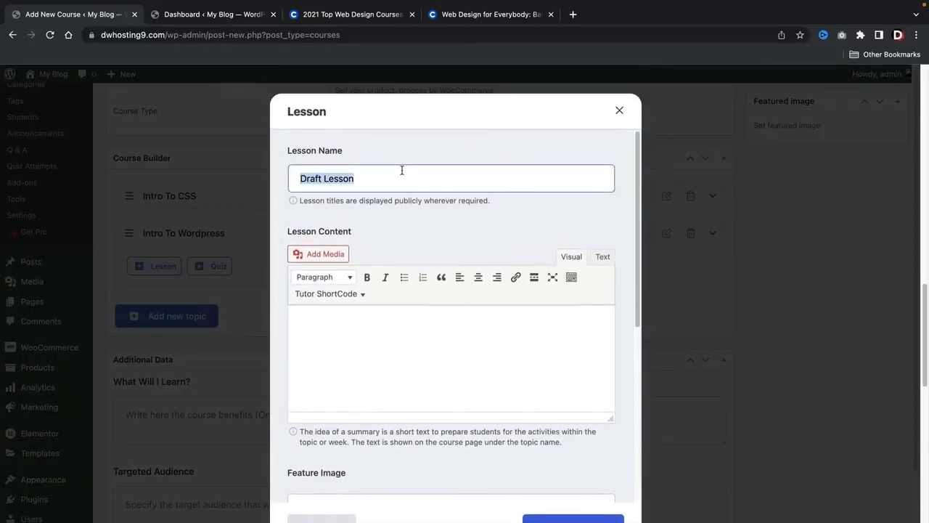
{"action": "key", "text": "BackSpace"}
{"action": "type", "text": "Intro T"}
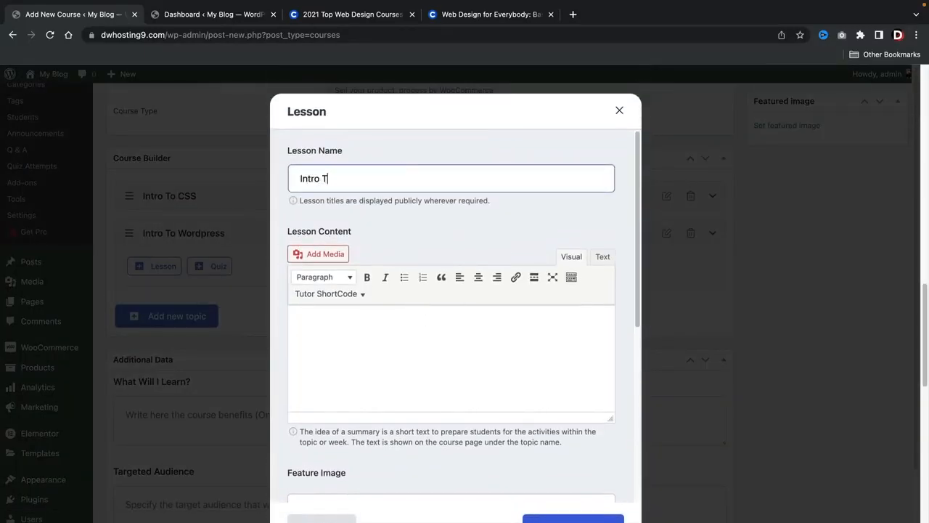
{"action": "type", "text": "o plugins"}
Paste the copied text as the plugins lesson's content and save the lesson
{"action": "right_click", "coordinate": [312, 323]}
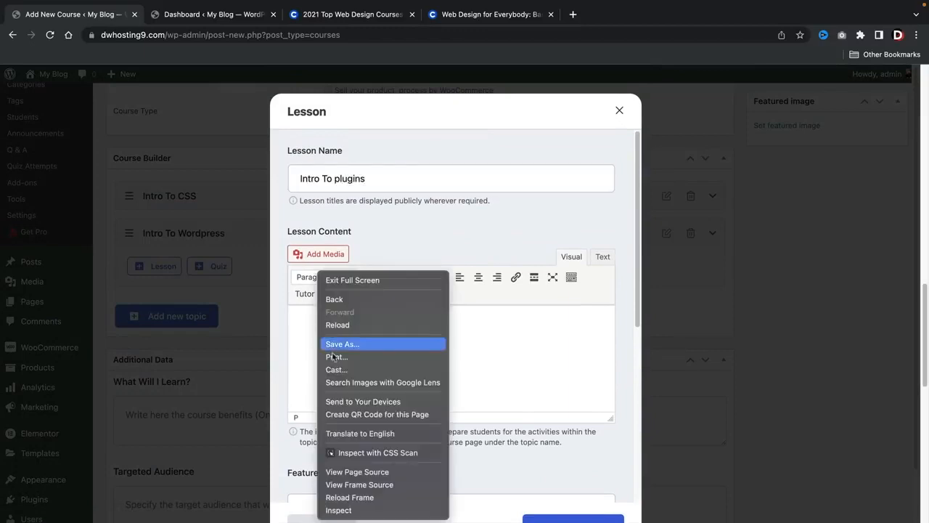
{"action": "left_click", "coordinate": [301, 323]}
{"action": "right_click", "coordinate": [302, 320]}
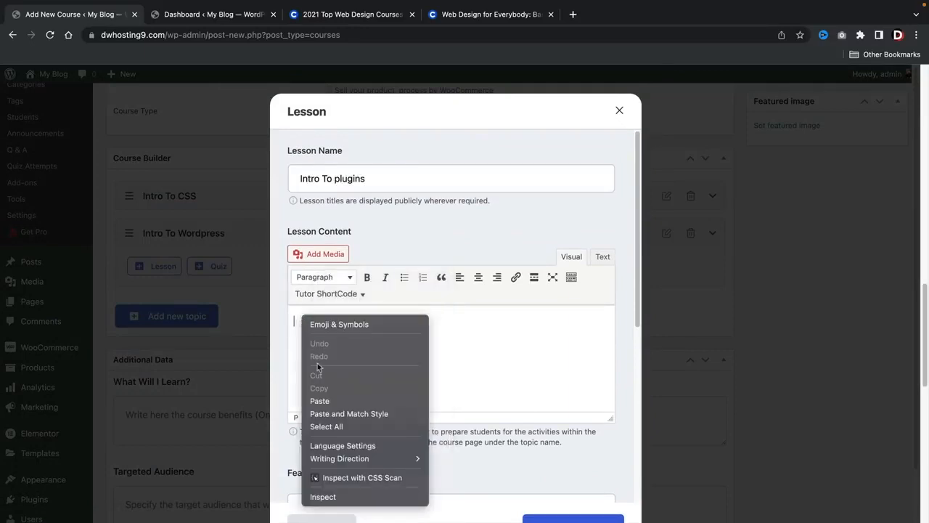
{"action": "left_click", "coordinate": [320, 401]}
{"action": "scroll", "coordinate": [409, 460], "scroll_direction": "down", "scroll_amount": 5}
{"action": "scroll", "coordinate": [470, 436], "scroll_direction": "down", "scroll_amount": 2}
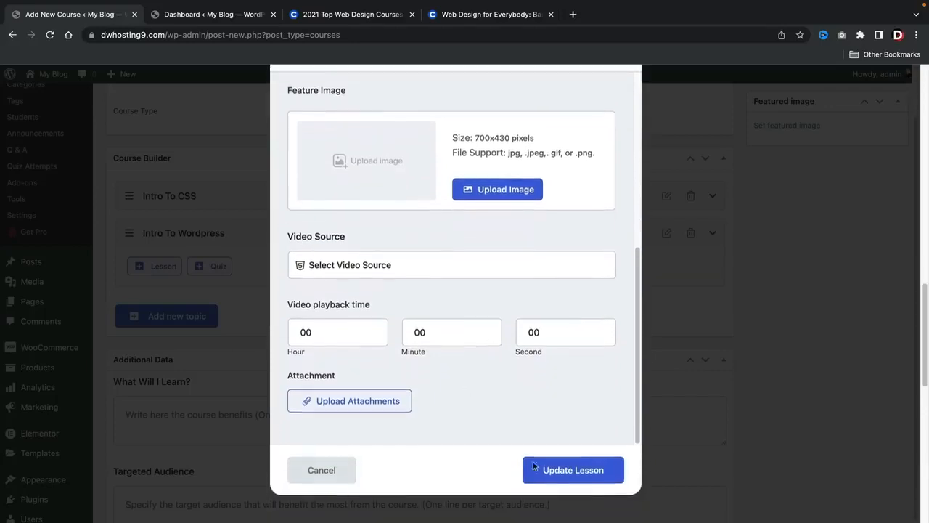
{"action": "left_click", "coordinate": [567, 479]}
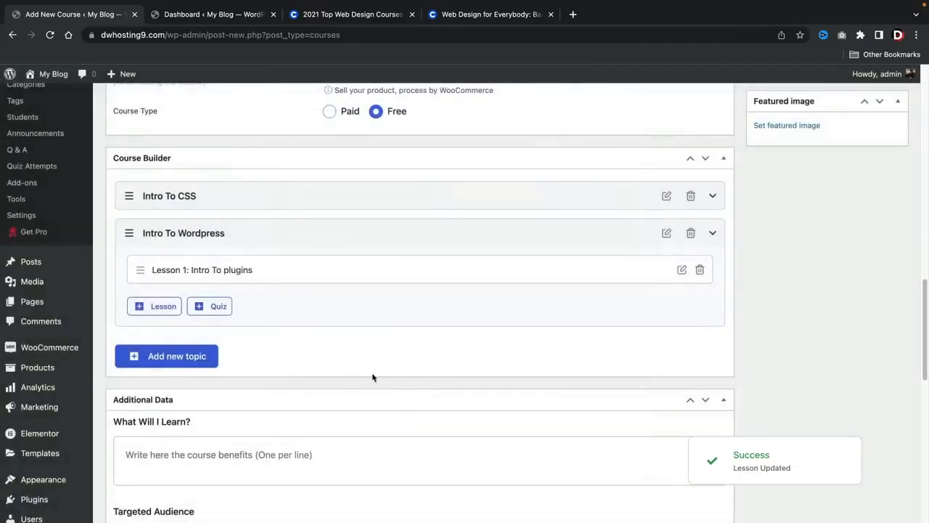
Add a second lesson to the Intro To Wordpress topic and name it "Intro To Themes"
{"action": "left_click", "coordinate": [155, 307]}
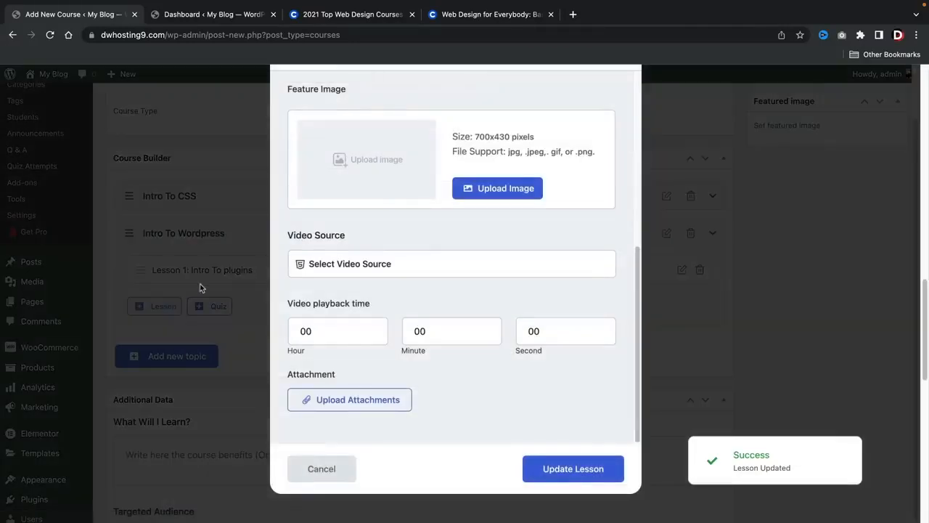
{"action": "scroll", "coordinate": [428, 329], "scroll_direction": "up", "scroll_amount": 6}
{"action": "double_click", "coordinate": [402, 118]}
{"action": "triple_click", "coordinate": [402, 119]}
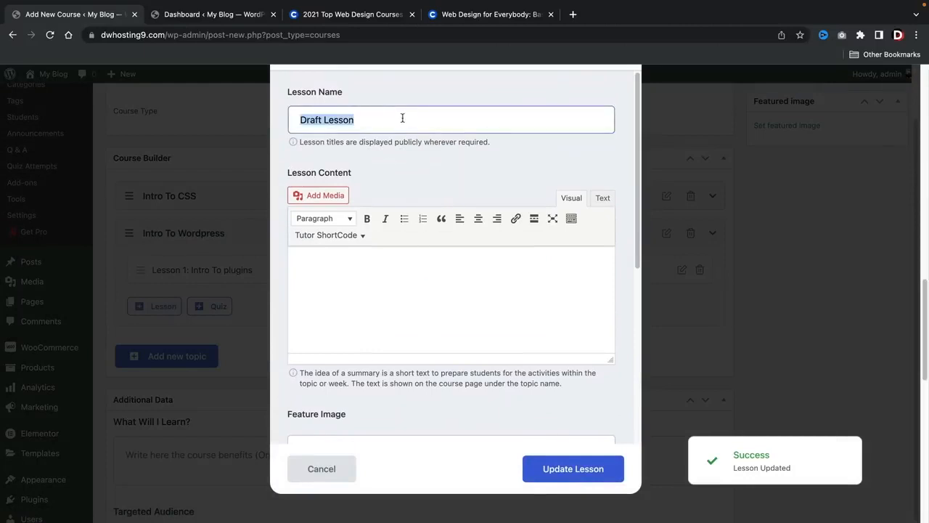
{"action": "type", "text": "tro T"}
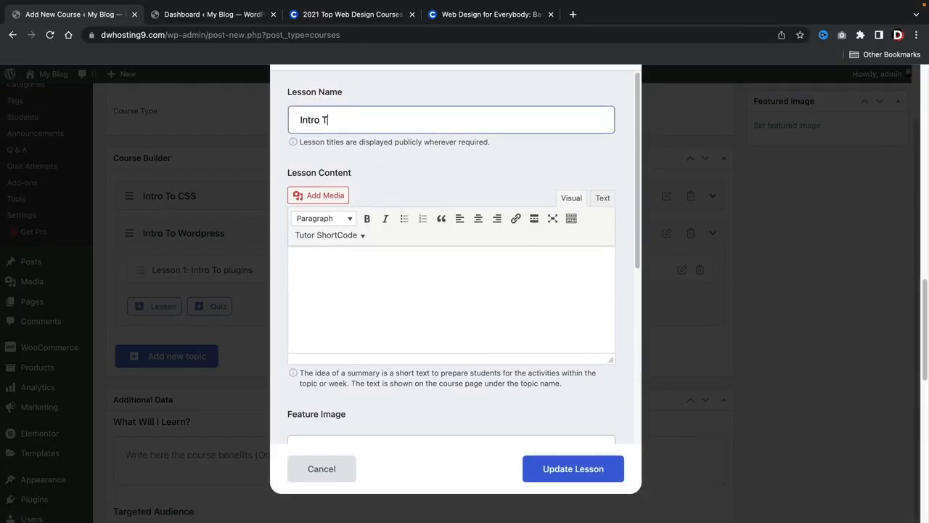
{"action": "type", "text": "o Themes"}
Paste the copied text as the themes lesson's content and save the lesson
{"action": "left_click", "coordinate": [351, 250]}
{"action": "right_click", "coordinate": [321, 269]}
{"action": "left_click", "coordinate": [303, 270]}
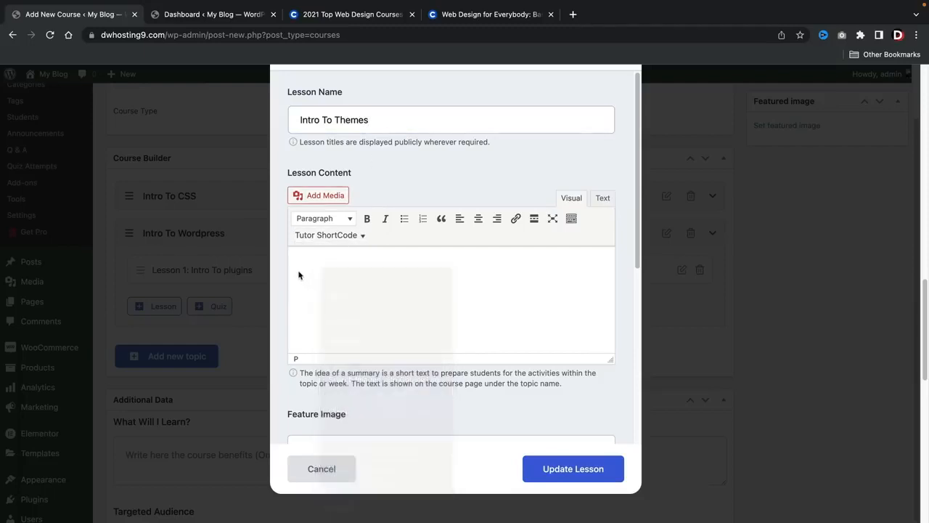
{"action": "right_click", "coordinate": [298, 263]}
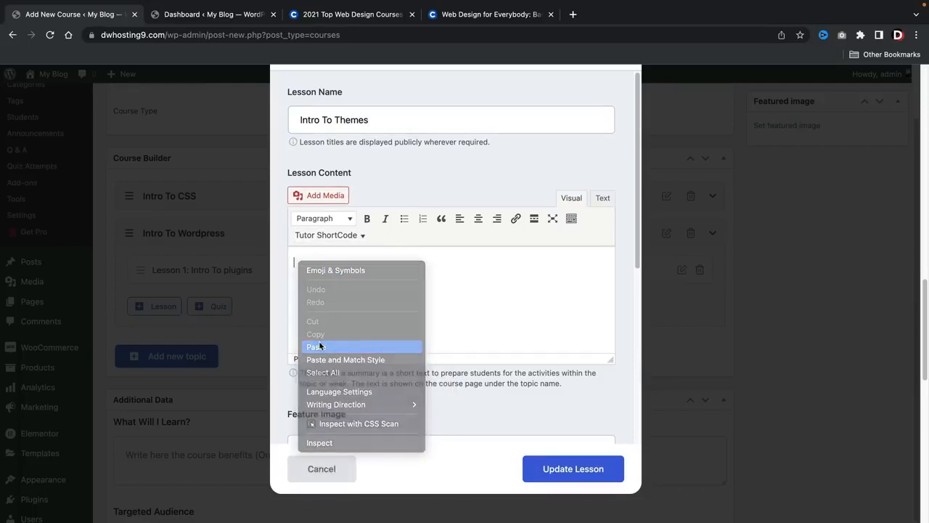
{"action": "left_click", "coordinate": [317, 346]}
{"action": "scroll", "coordinate": [372, 403], "scroll_direction": "down", "scroll_amount": 5}
{"action": "scroll", "coordinate": [373, 404], "scroll_direction": "down", "scroll_amount": 3}
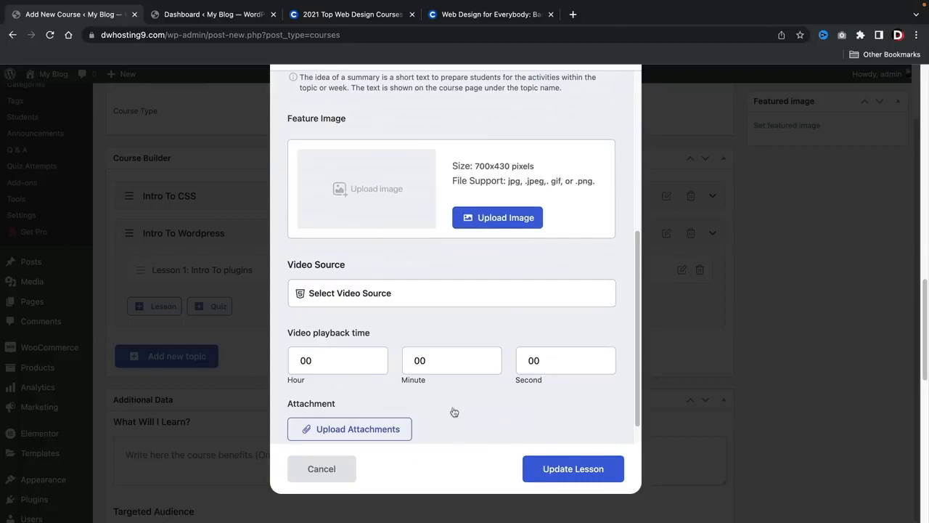
{"action": "left_click", "coordinate": [572, 468]}
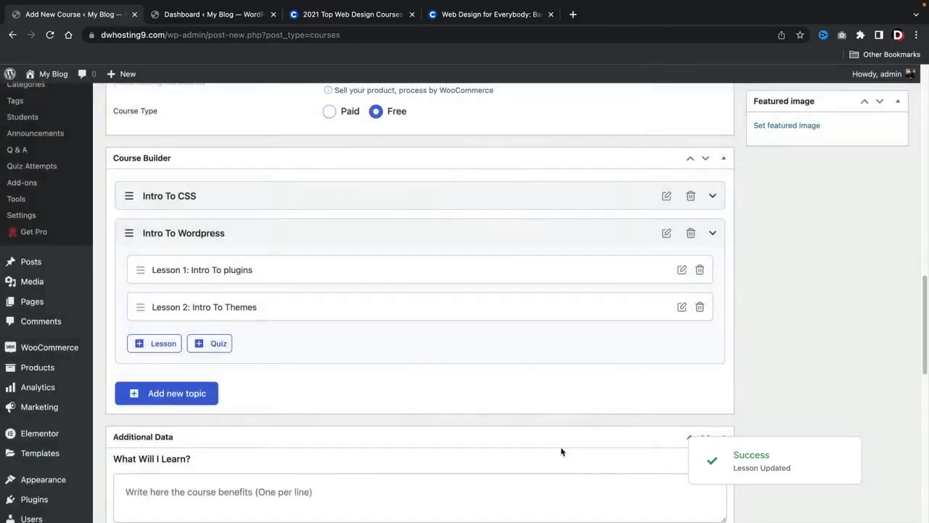
Add a third lesson named "END!" to the Intro To Wordpress topic, with the copied text as its content, and save it
{"action": "left_click", "coordinate": [155, 344]}
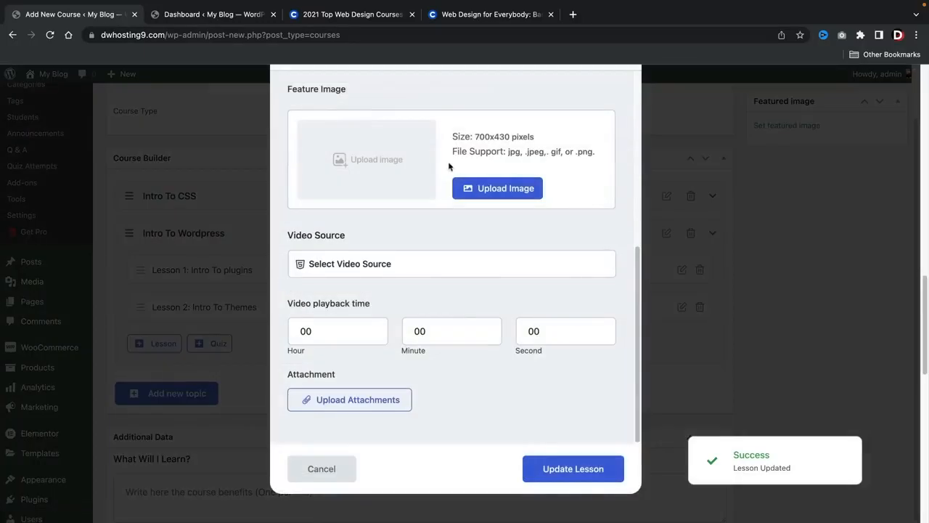
{"action": "double_click", "coordinate": [402, 178]}
{"action": "triple_click", "coordinate": [402, 178]}
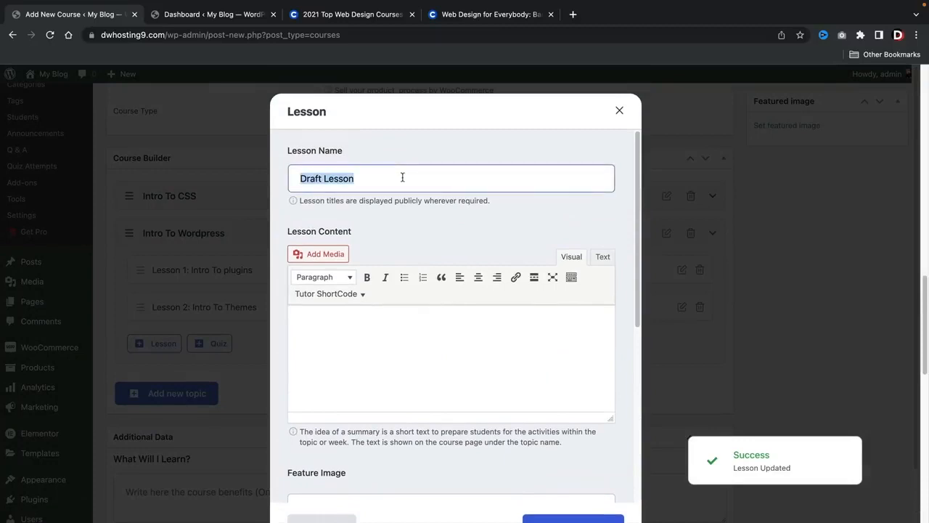
{"action": "type", "text": "END!"}
{"action": "left_click", "coordinate": [323, 328]}
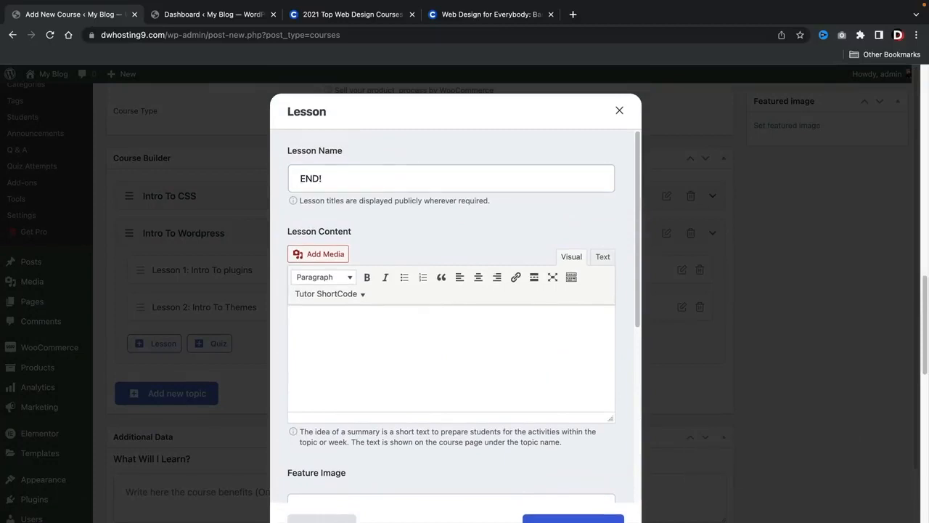
{"action": "right_click", "coordinate": [322, 328]}
{"action": "left_click", "coordinate": [312, 326]}
{"action": "right_click", "coordinate": [304, 315]}
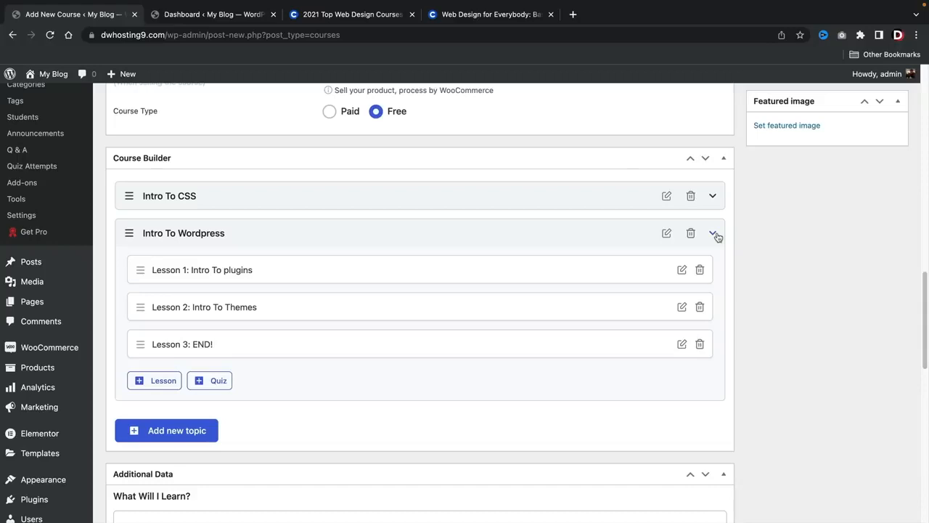
Check the lessons and quiz in the Intro To CSS topic and collapse both topics in the Course Builder
{"action": "left_click", "coordinate": [712, 196]}
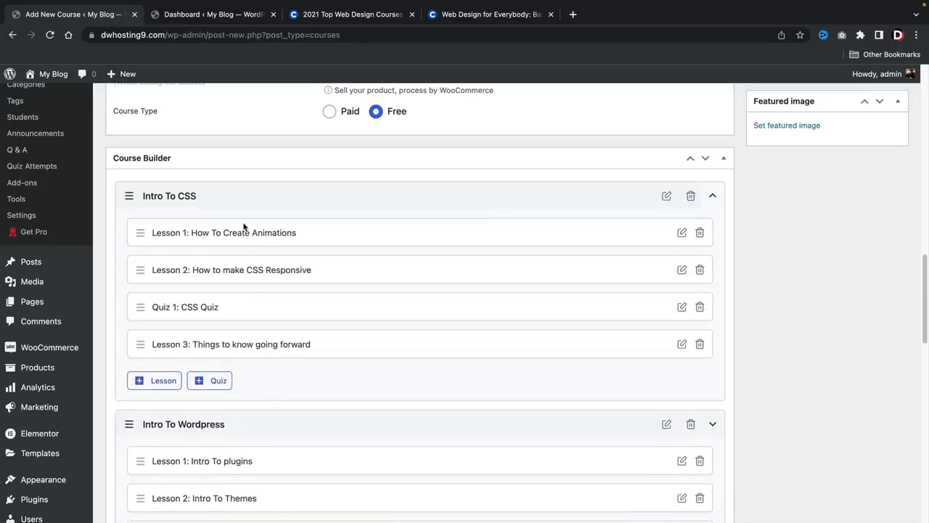
{"action": "left_click", "coordinate": [712, 197]}
{"action": "left_click", "coordinate": [713, 234]}
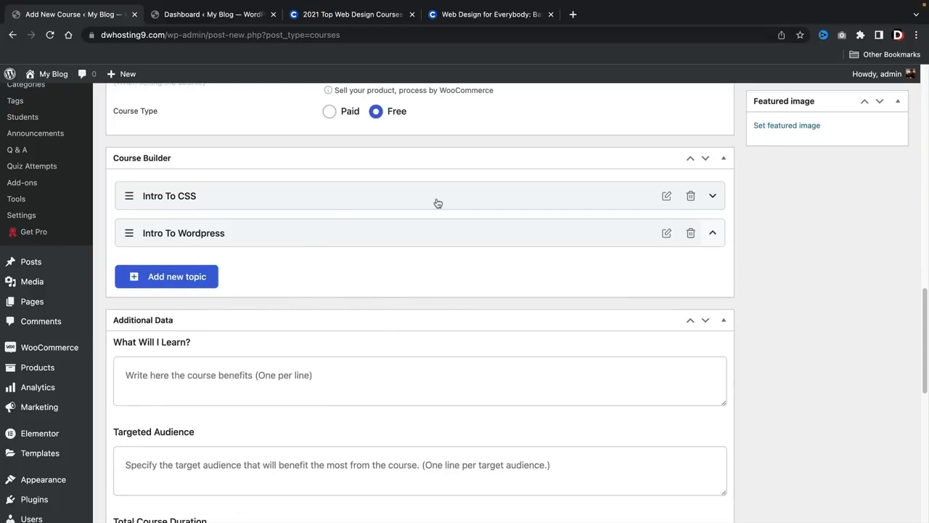
Copy the first "What Will You Learn?" item, about the fundamentals of healthy dieting, from the sample Nutrition course page
{"action": "scroll", "coordinate": [392, 204], "scroll_direction": "down", "scroll_amount": 2}
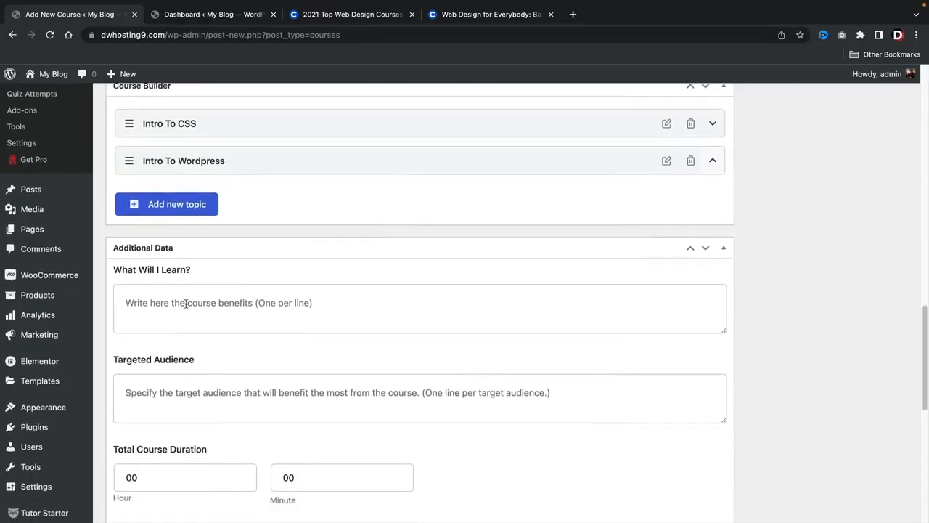
{"action": "left_click", "coordinate": [172, 318]}
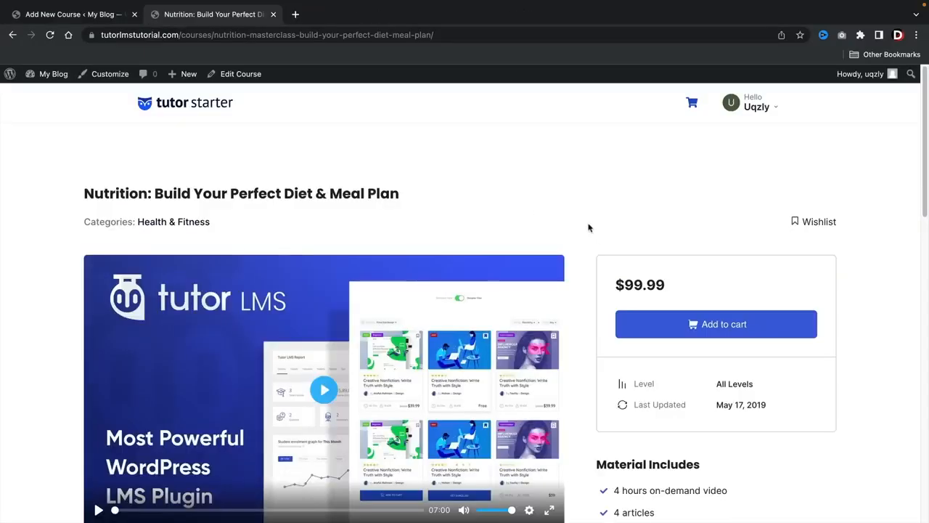
{"action": "scroll", "coordinate": [588, 227], "scroll_direction": "down", "scroll_amount": 10}
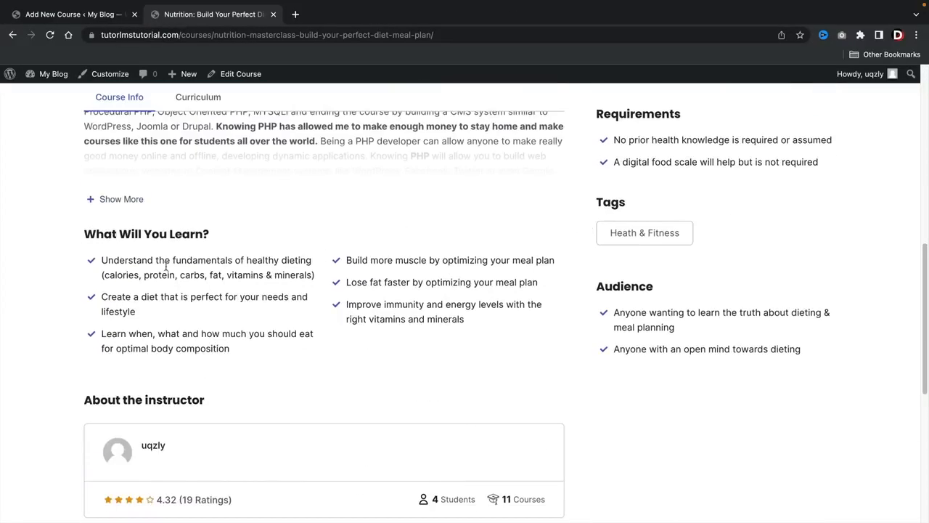
{"action": "triple_click", "coordinate": [165, 267]}
{"action": "right_click", "coordinate": [160, 256]}
{"action": "left_click", "coordinate": [176, 284]}
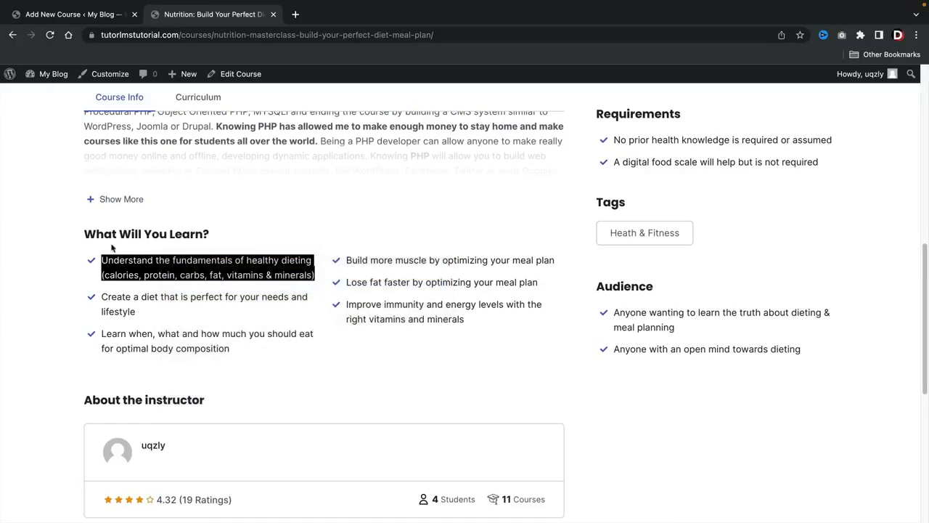
{"action": "left_click", "coordinate": [222, 335]}
{"action": "scroll", "coordinate": [226, 339], "scroll_direction": "up", "scroll_amount": 10}
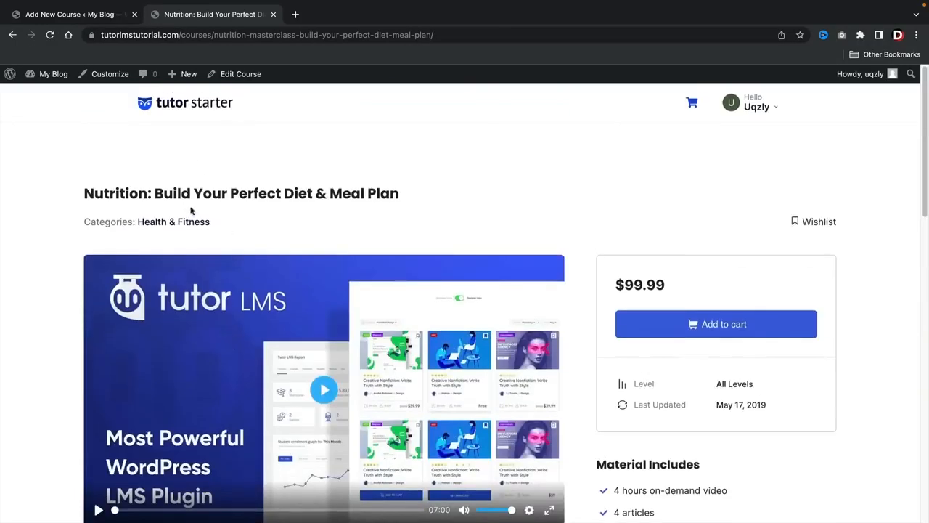
Paste the copied healthy dieting benefit twice, on separate lines, into the Web Design Course's "What Will I Learn?" field
{"action": "left_click", "coordinate": [89, 20]}
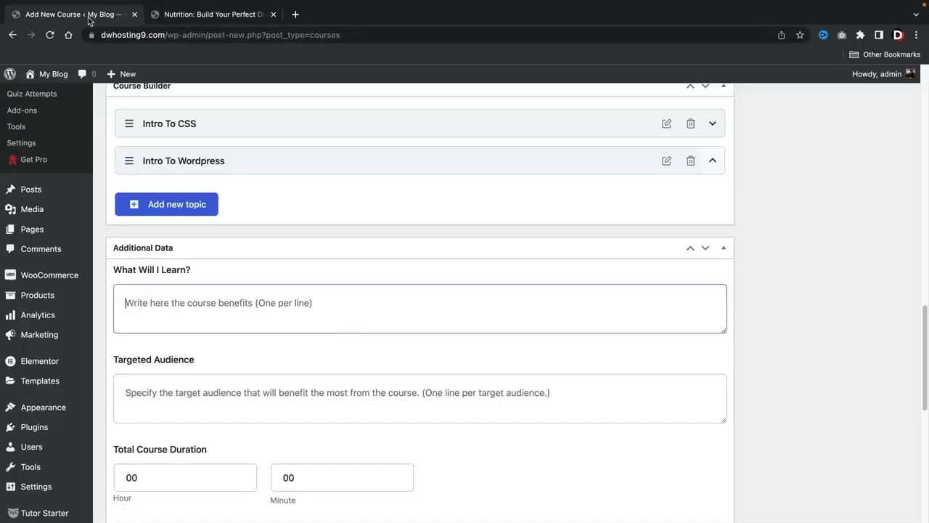
{"action": "right_click", "coordinate": [150, 301]}
{"action": "left_click", "coordinate": [175, 390]}
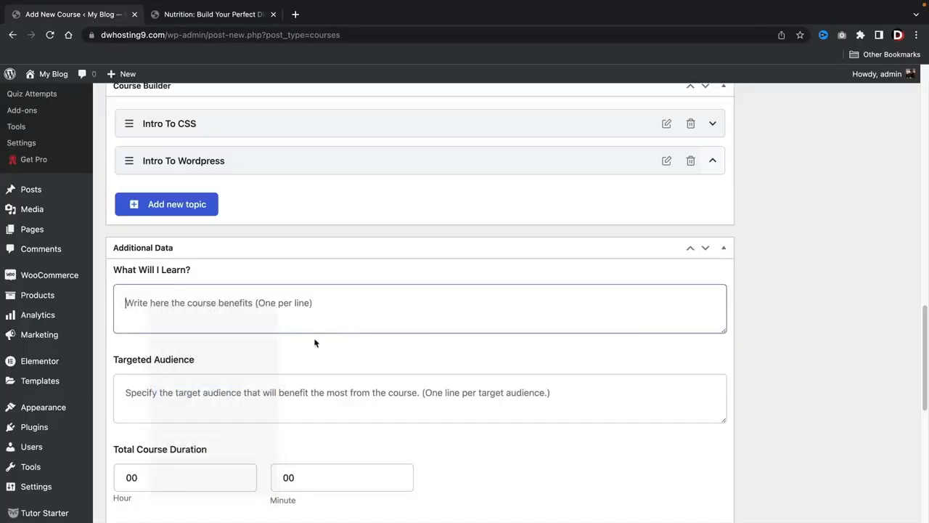
{"action": "key", "text": "Return"}
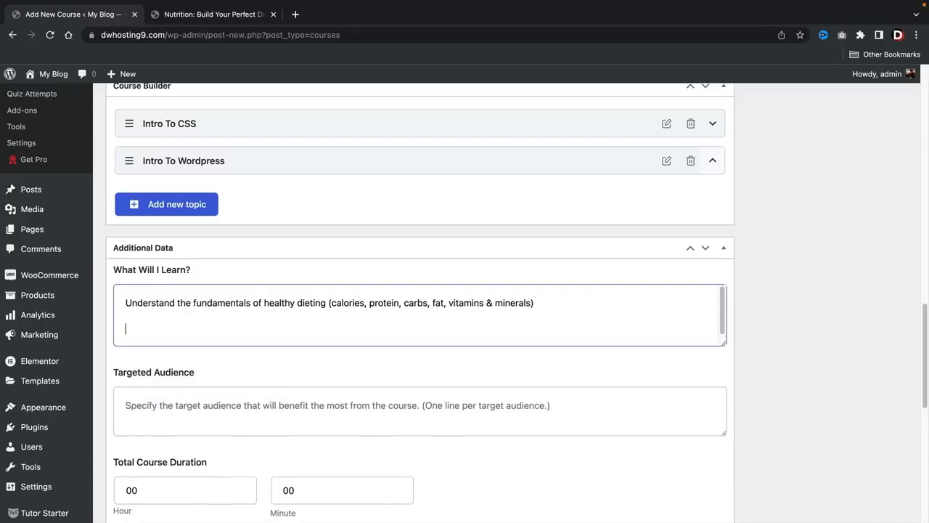
{"action": "right_click", "coordinate": [168, 329]}
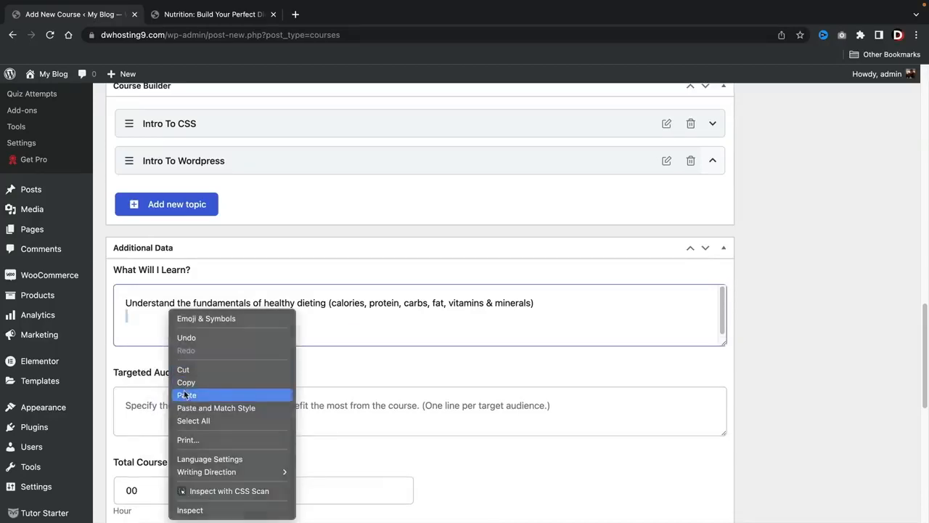
{"action": "left_click", "coordinate": [187, 392]}
Copy the first Audience item, about learning the truth about dieting & meal planning, from the sample Nutrition course page
{"action": "scroll", "coordinate": [199, 396], "scroll_direction": "down", "scroll_amount": 3}
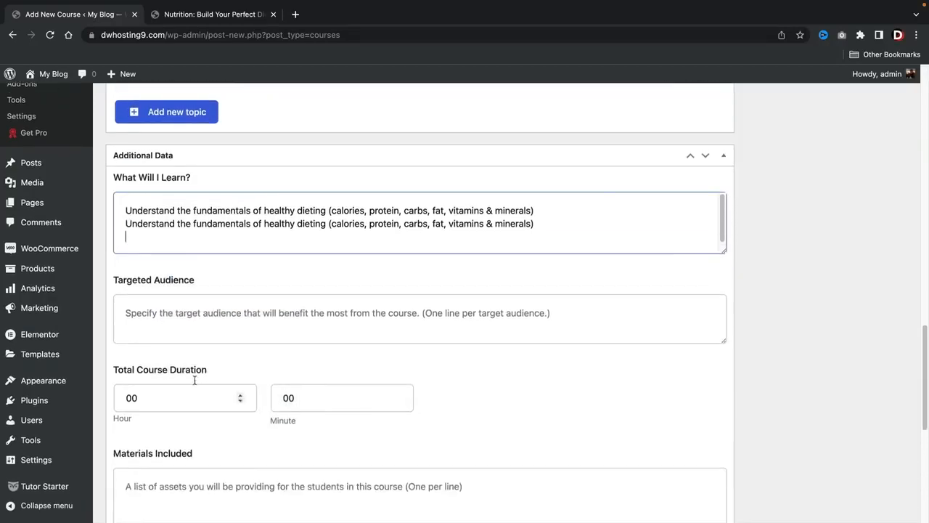
{"action": "left_click", "coordinate": [190, 311]}
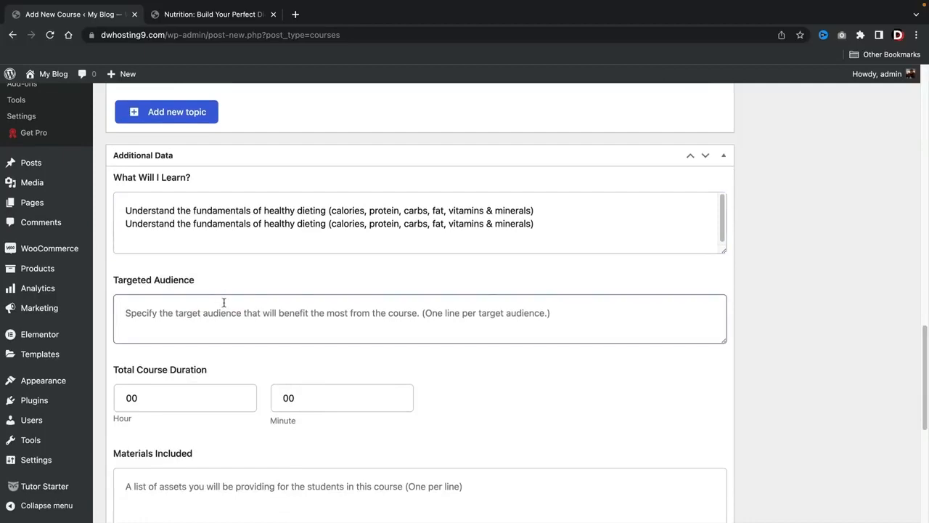
{"action": "left_click", "coordinate": [212, 14]}
{"action": "scroll", "coordinate": [591, 401], "scroll_direction": "down", "scroll_amount": 3}
{"action": "scroll", "coordinate": [591, 401], "scroll_direction": "down", "scroll_amount": 5}
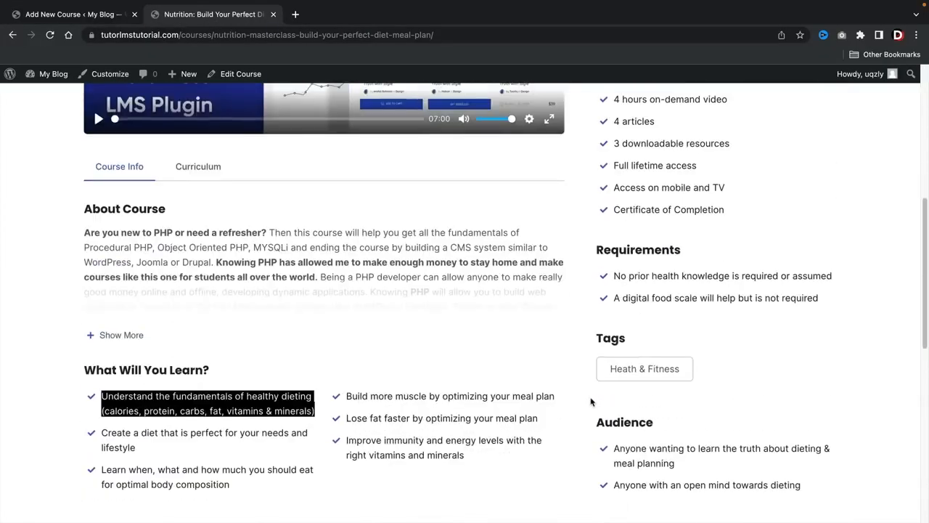
{"action": "scroll", "coordinate": [591, 401], "scroll_direction": "down", "scroll_amount": 2}
{"action": "left_click_drag", "start_coordinate": [615, 357], "coordinate": [675, 371]}
{"action": "right_click", "coordinate": [637, 362]}
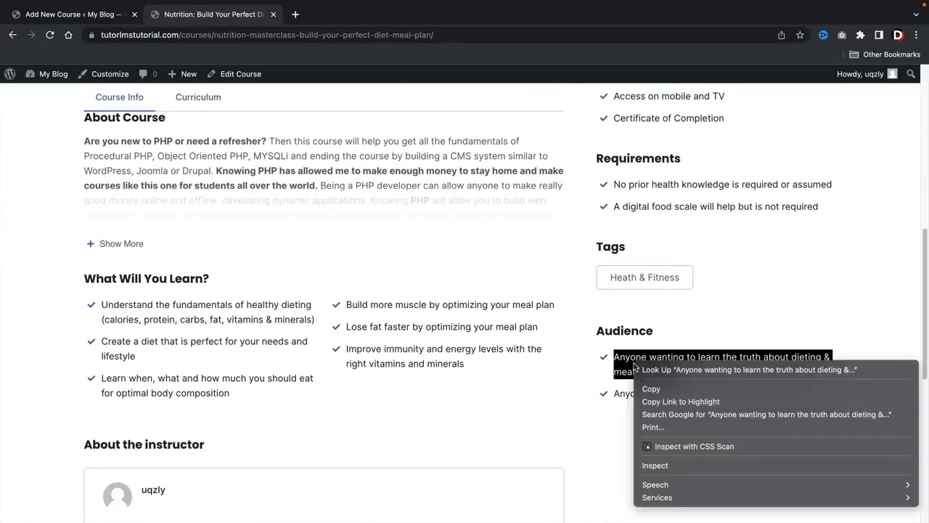
{"action": "left_click", "coordinate": [650, 390]}
{"action": "scroll", "coordinate": [679, 356], "scroll_direction": "down", "scroll_amount": 1}
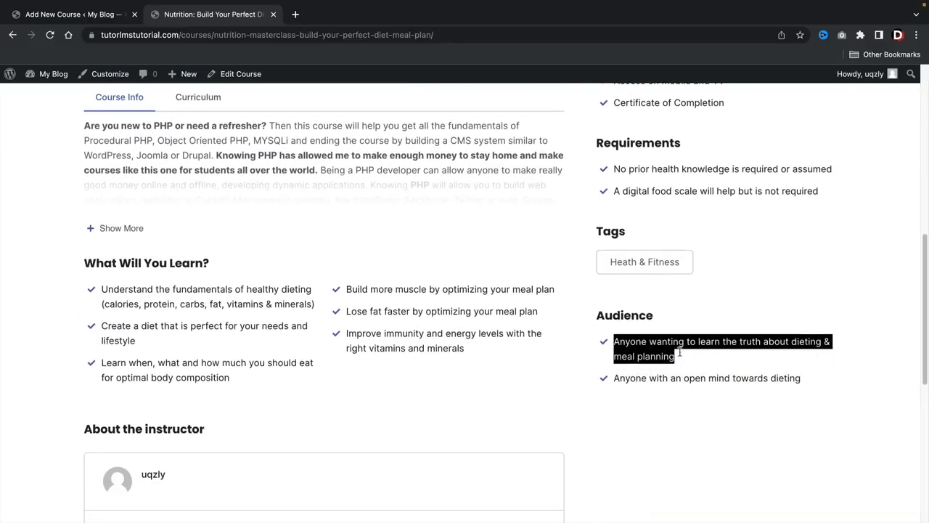
Paste the copied audience item into the new course's Targeted Audience field
{"action": "left_click", "coordinate": [80, 14]}
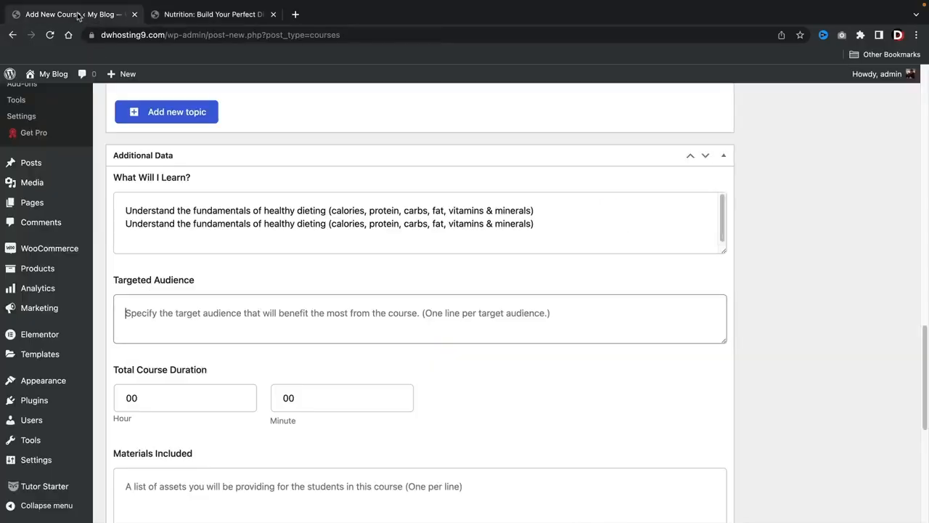
{"action": "right_click", "coordinate": [146, 309]}
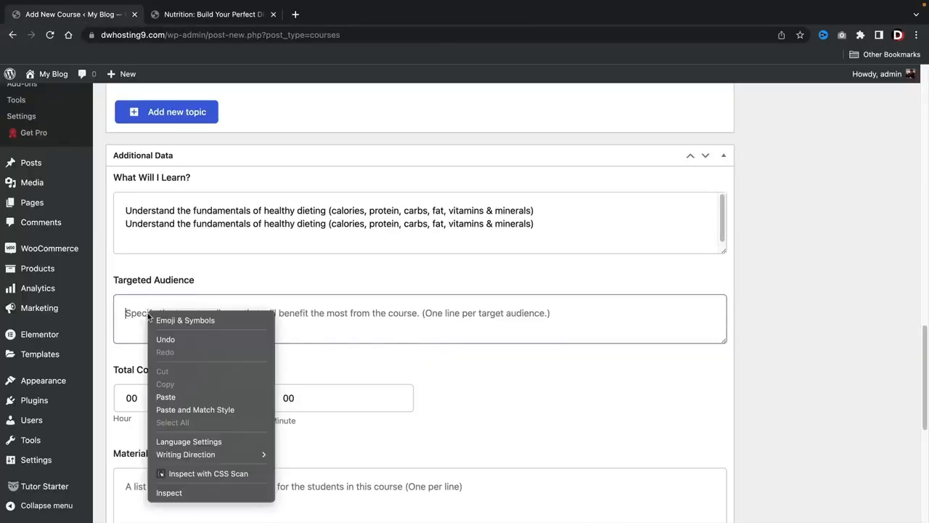
{"action": "left_click", "coordinate": [182, 396]}
Set the total course duration to 12 hours and check the course details box on the sample Nutrition page
{"action": "scroll", "coordinate": [212, 400], "scroll_direction": "down", "scroll_amount": 1}
{"action": "double_click", "coordinate": [130, 343]}
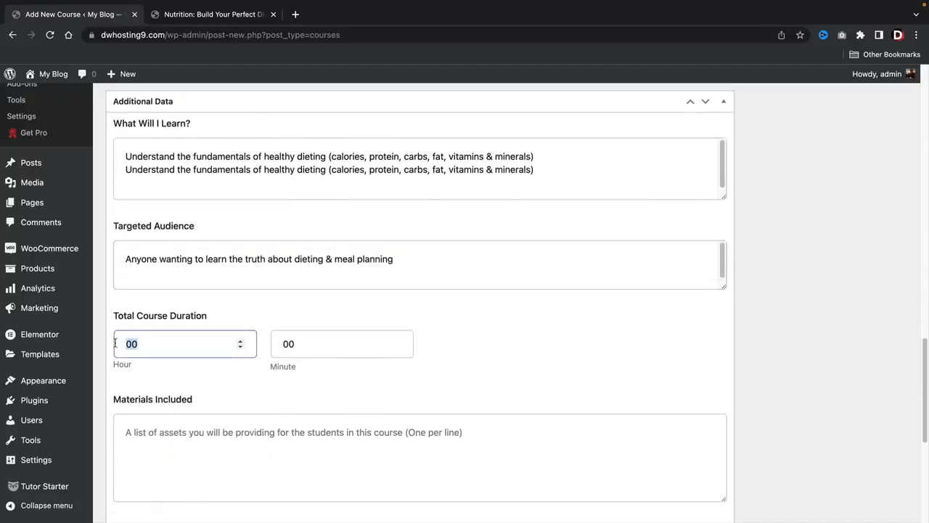
{"action": "type", "text": "12"}
{"action": "left_click", "coordinate": [207, 14]}
{"action": "scroll", "coordinate": [722, 389], "scroll_direction": "up", "scroll_amount": 5}
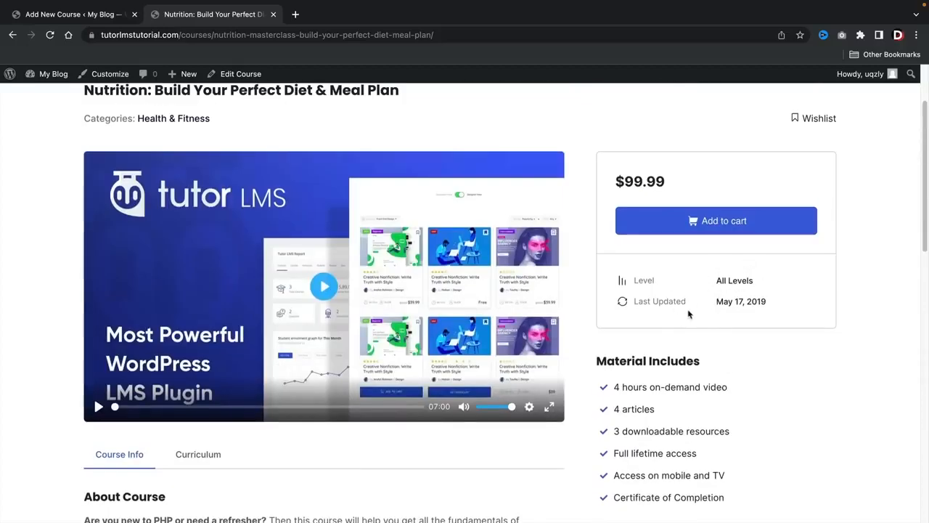
{"action": "scroll", "coordinate": [691, 312], "scroll_direction": "down", "scroll_amount": 3}
{"action": "scroll", "coordinate": [694, 320], "scroll_direction": "up", "scroll_amount": 3}
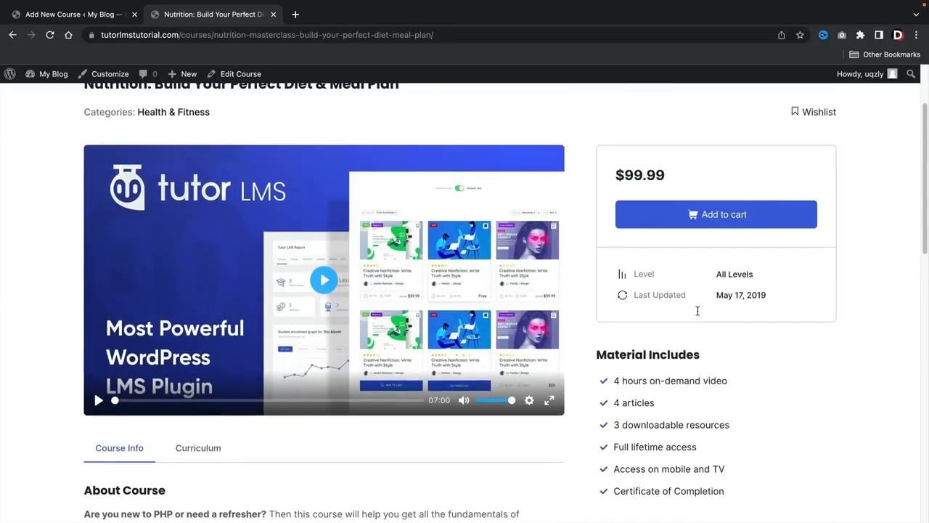
{"action": "left_click", "coordinate": [75, 20]}
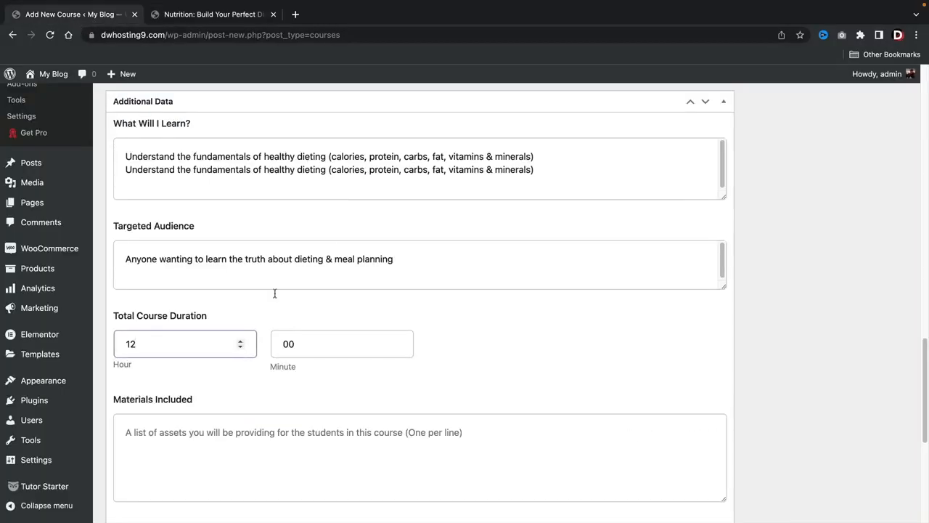
Copy the whole Material Includes list, from "4 hours on-demand video" to "Certificate of Completion", from the sample Nutrition course page
{"action": "scroll", "coordinate": [275, 294], "scroll_direction": "down", "scroll_amount": 2}
{"action": "left_click", "coordinate": [234, 357]}
{"action": "left_click", "coordinate": [211, 14]}
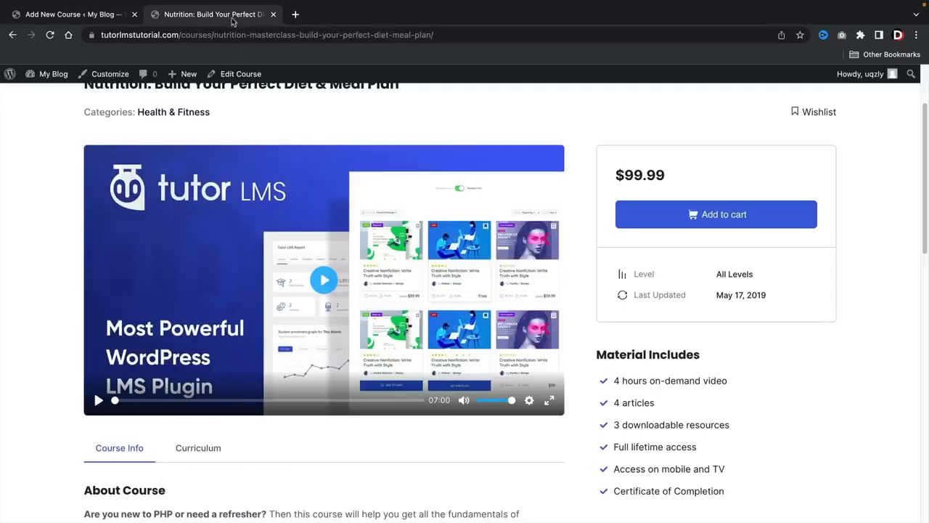
{"action": "scroll", "coordinate": [703, 428], "scroll_direction": "down", "scroll_amount": 2}
{"action": "left_click_drag", "start_coordinate": [733, 469], "coordinate": [614, 359]}
{"action": "right_click", "coordinate": [624, 354]}
{"action": "left_click", "coordinate": [647, 385]}
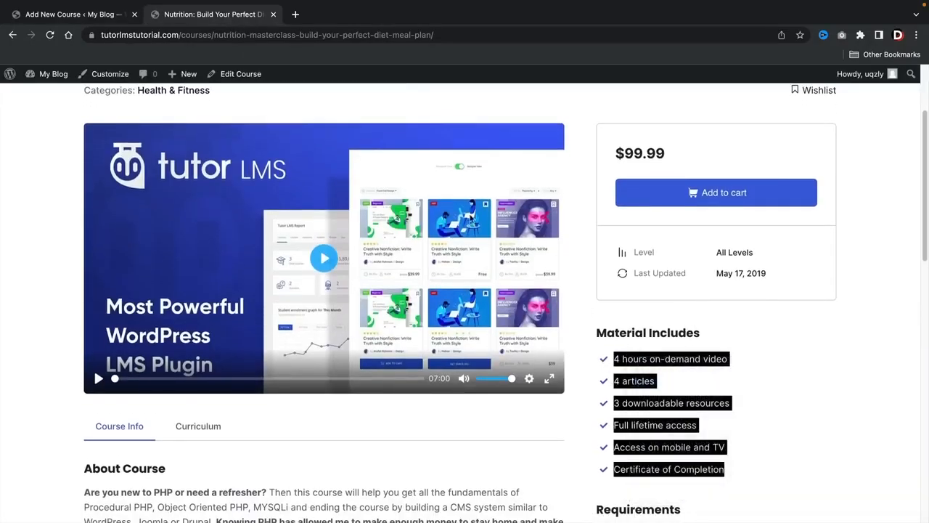
Paste the copied list into the new course's Materials Included field and remove the blank first line
{"action": "left_click", "coordinate": [98, 16]}
{"action": "right_click", "coordinate": [135, 356]}
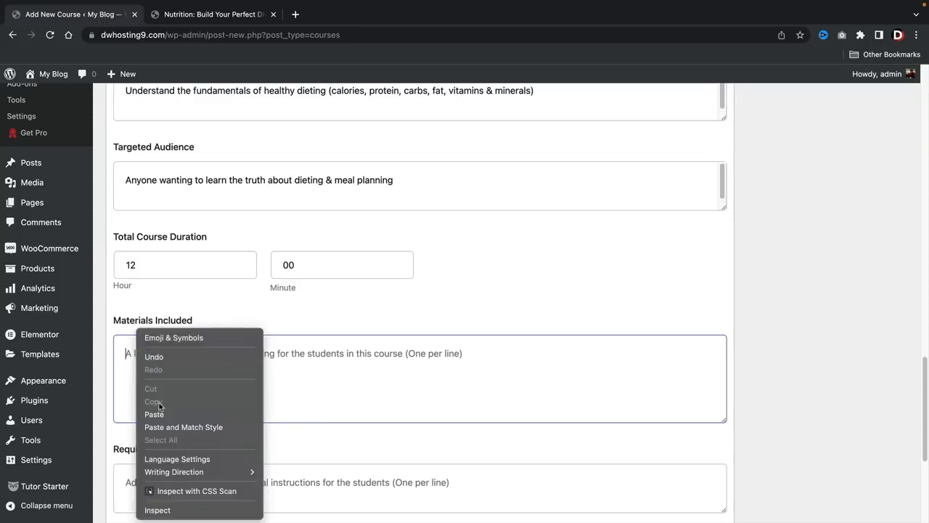
{"action": "left_click", "coordinate": [236, 414]}
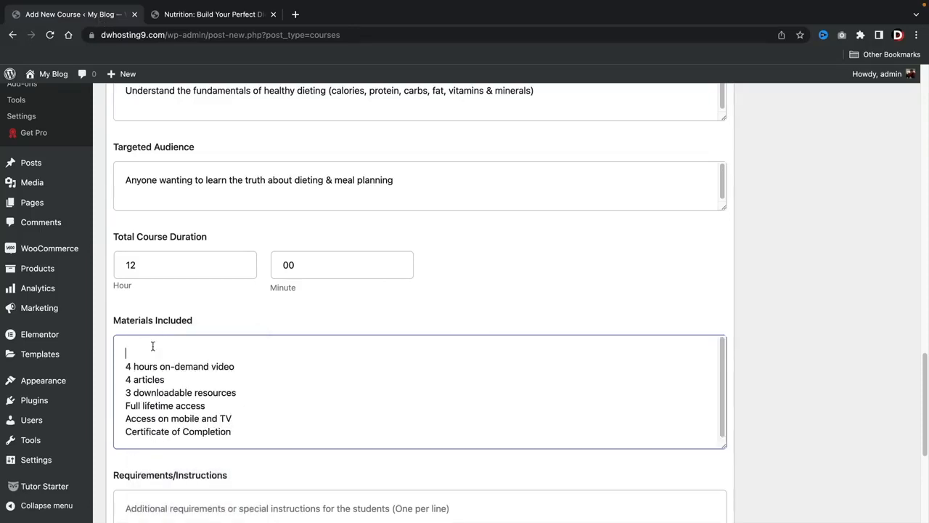
{"action": "key", "text": "BackSpace"}
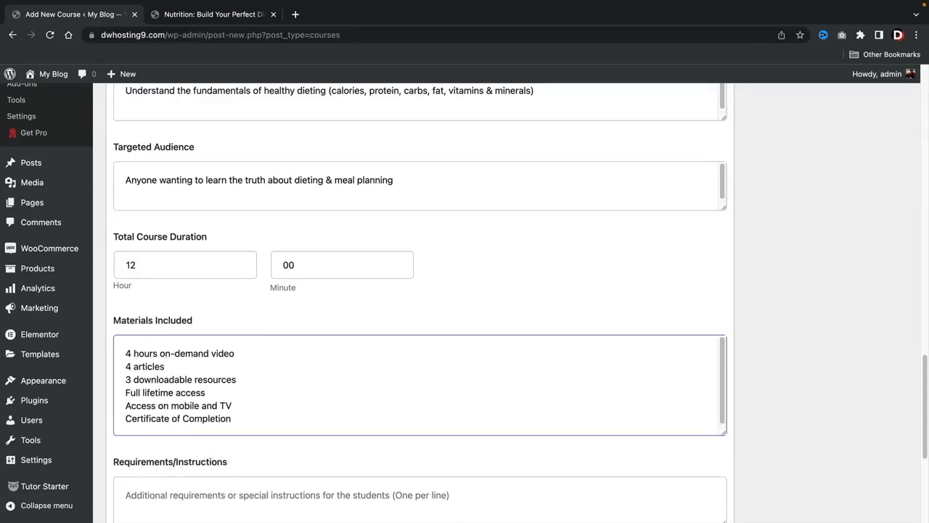
{"action": "double_click", "coordinate": [184, 356]}
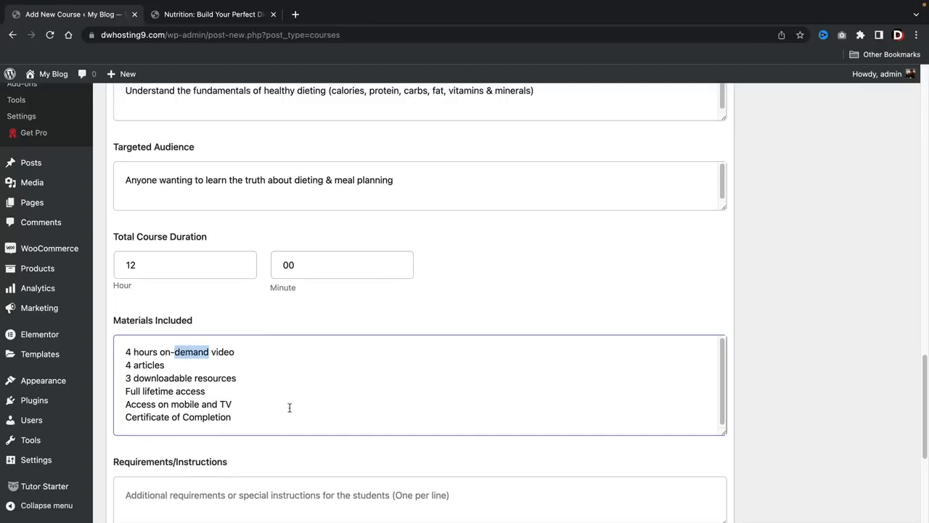
Copy the first Requirements item, "No prior health knowledge is required or assumed", from the sample Nutrition course page
{"action": "scroll", "coordinate": [289, 406], "scroll_direction": "down", "scroll_amount": 5}
{"action": "left_click", "coordinate": [270, 269]}
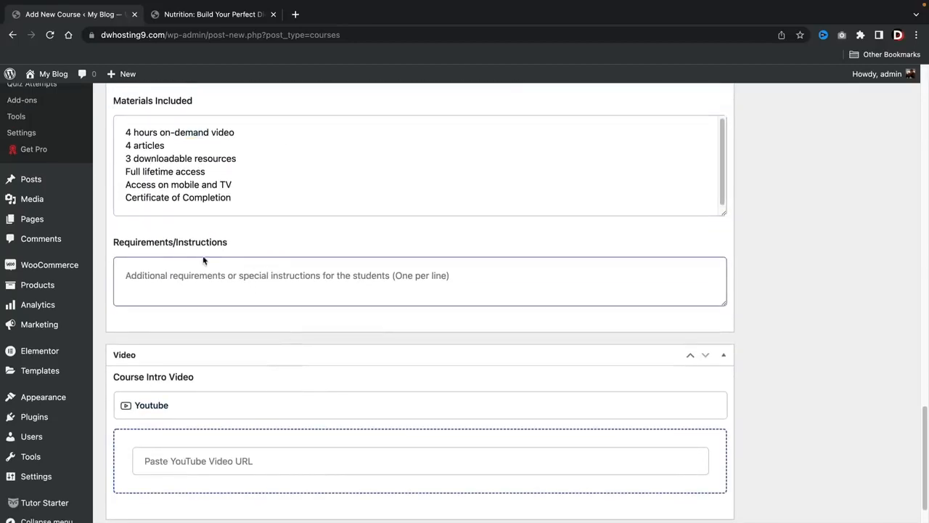
{"action": "left_click", "coordinate": [207, 14]}
{"action": "scroll", "coordinate": [580, 325], "scroll_direction": "down", "scroll_amount": 2}
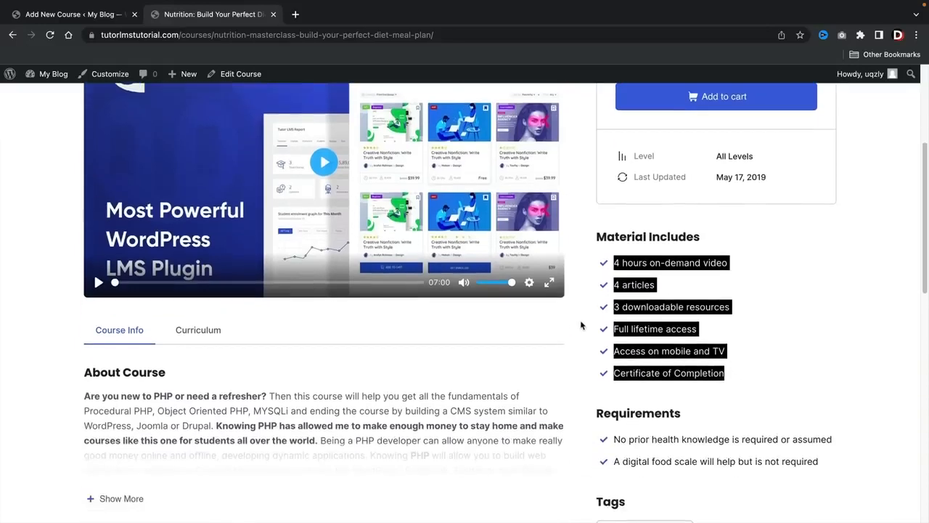
{"action": "scroll", "coordinate": [581, 325], "scroll_direction": "down", "scroll_amount": 3}
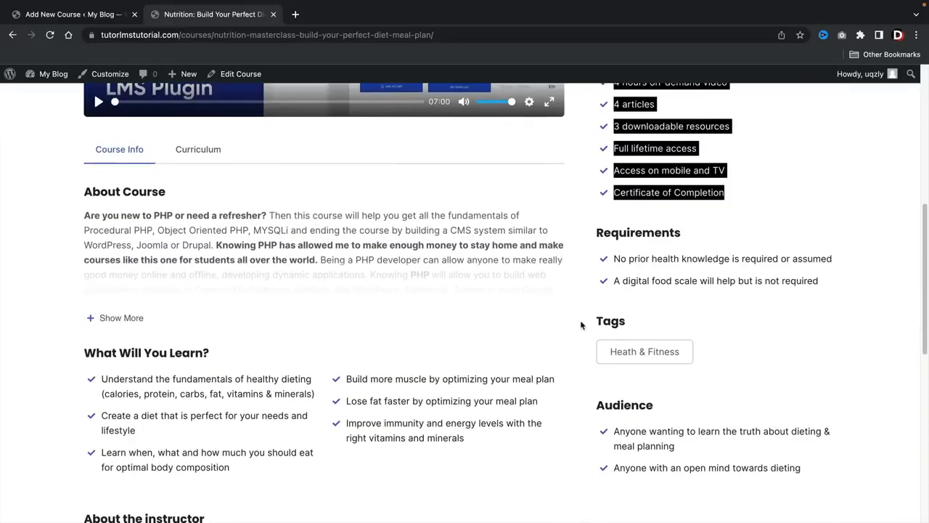
{"action": "triple_click", "coordinate": [642, 258]}
{"action": "right_click", "coordinate": [643, 258]}
{"action": "left_click", "coordinate": [639, 286]}
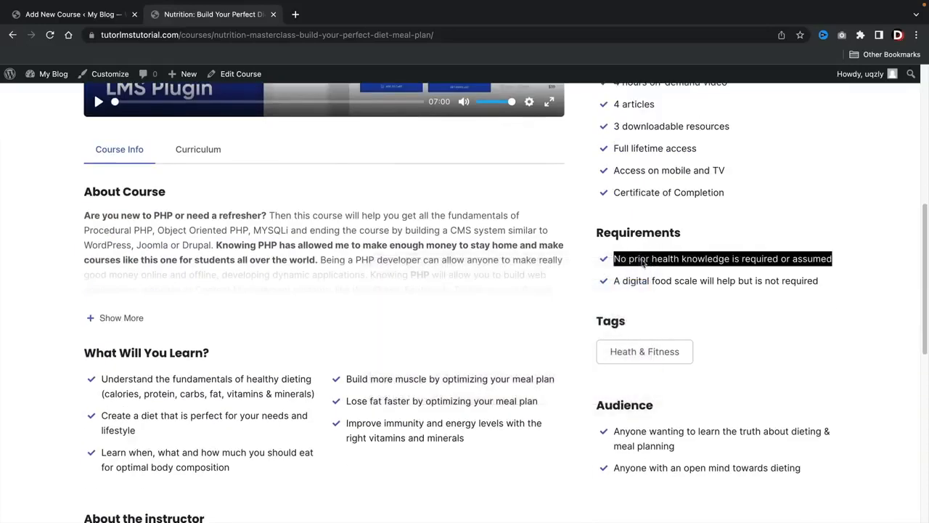
Paste the copied requirement into the new course's Requirements/Instructions field
{"action": "left_click", "coordinate": [83, 22]}
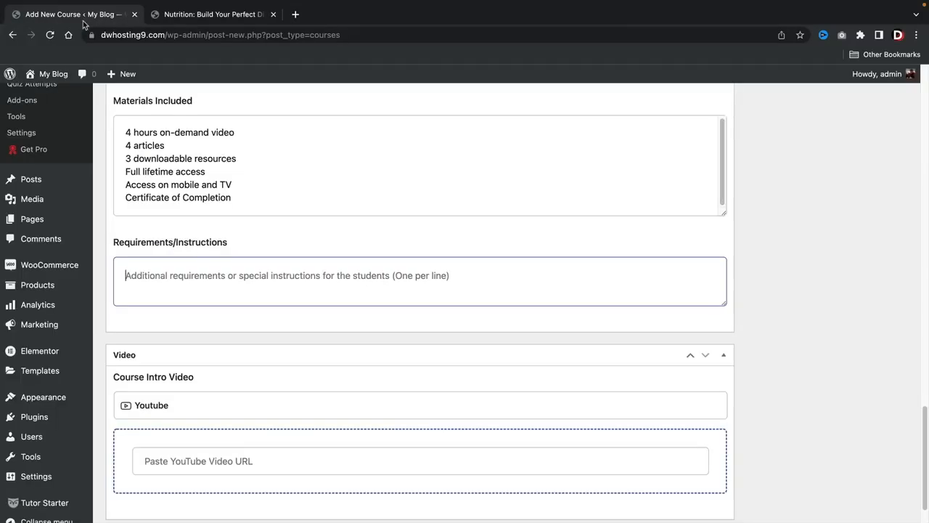
{"action": "right_click", "coordinate": [153, 276]}
{"action": "left_click", "coordinate": [180, 363]}
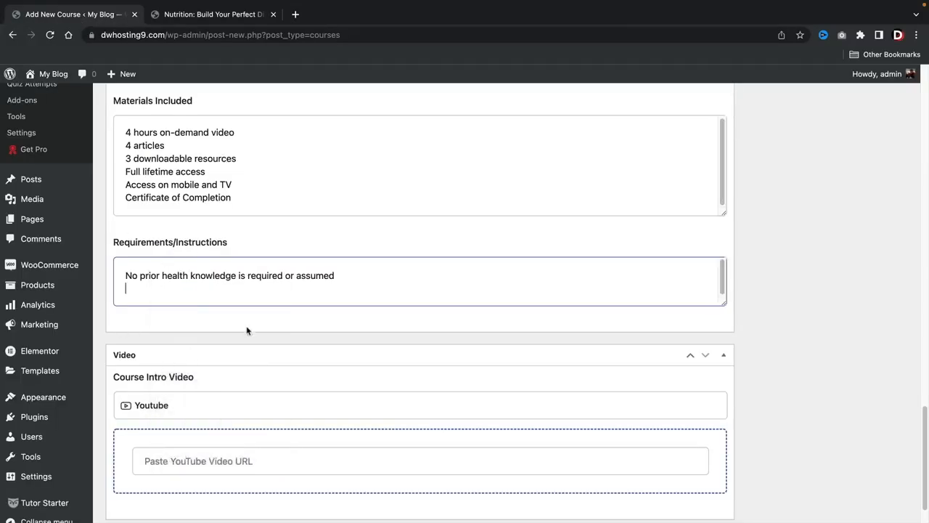
{"action": "left_click_drag", "start_coordinate": [127, 276], "coordinate": [358, 275]}
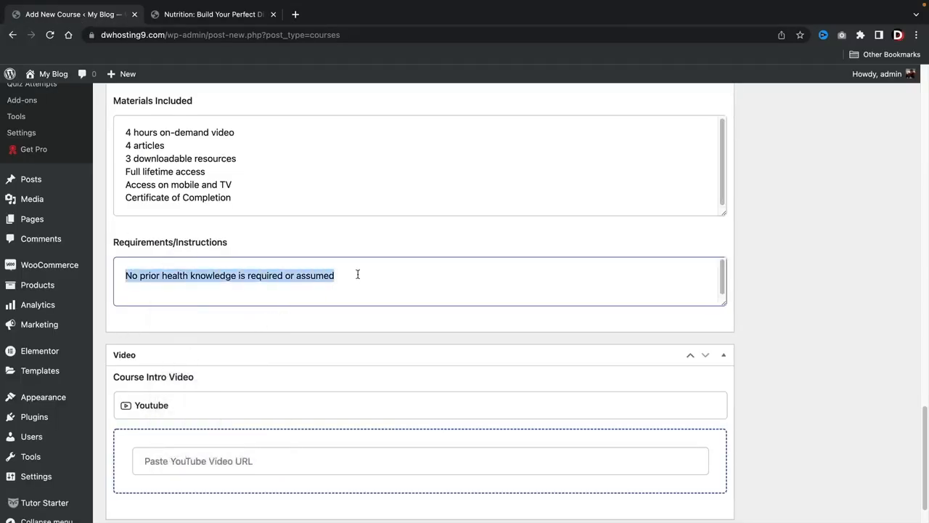
Paste the clipboard content into the YouTube video URL field of the Course Intro Video
{"action": "scroll", "coordinate": [346, 322], "scroll_direction": "down", "scroll_amount": 2}
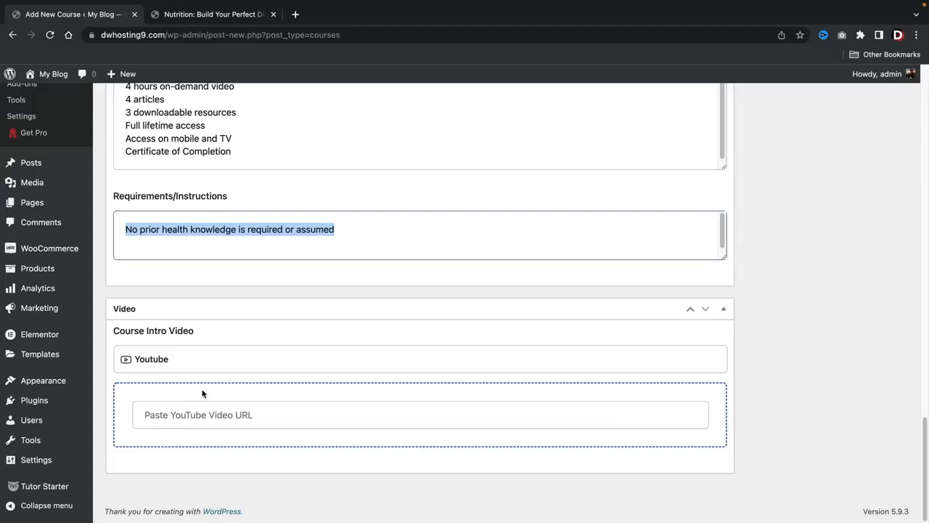
{"action": "left_click", "coordinate": [211, 414]}
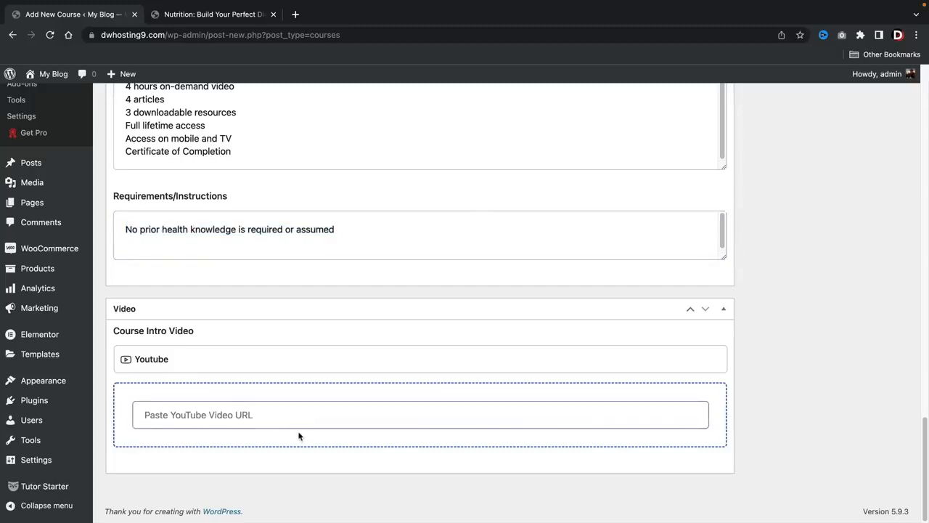
{"action": "key", "text": "super+v"}
Assign the course to the Web Design course category
{"action": "scroll", "coordinate": [784, 301], "scroll_direction": "up", "scroll_amount": 10}
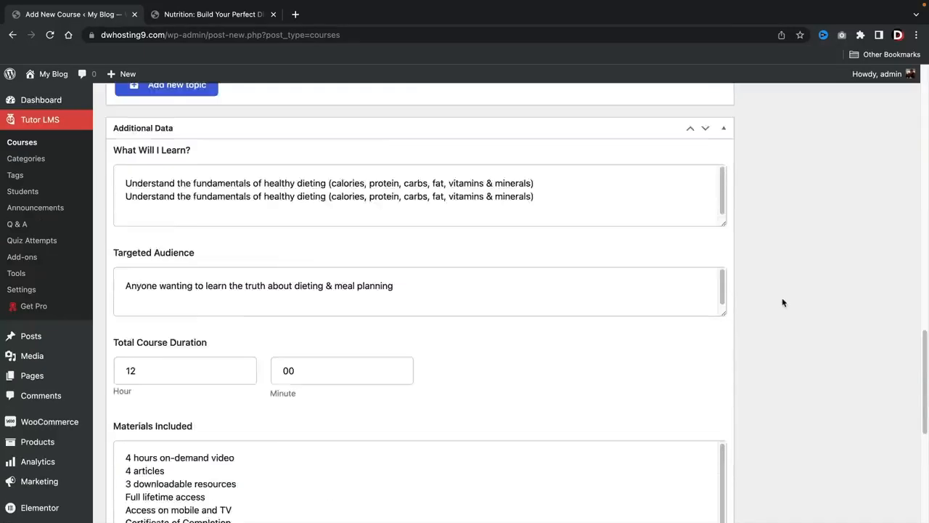
{"action": "scroll", "coordinate": [749, 333], "scroll_direction": "up", "scroll_amount": 8}
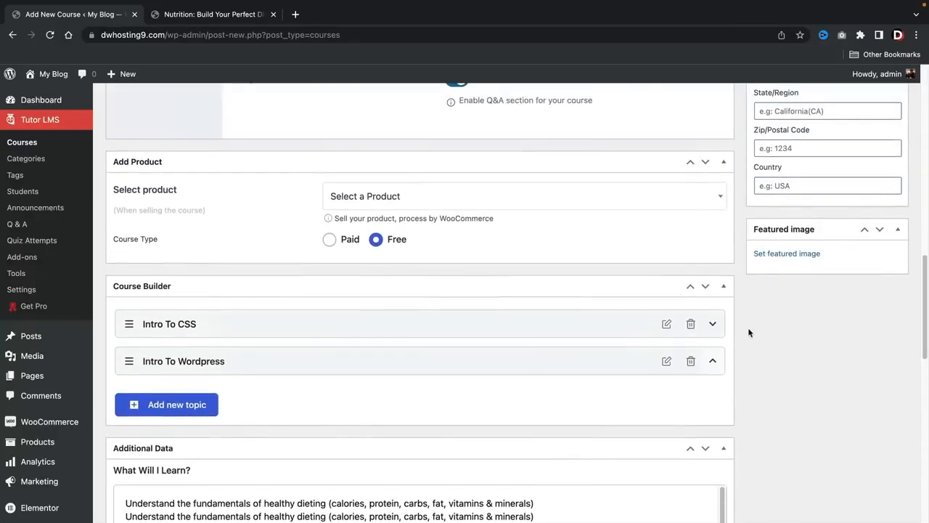
{"action": "scroll", "coordinate": [384, 303], "scroll_direction": "up", "scroll_amount": 6}
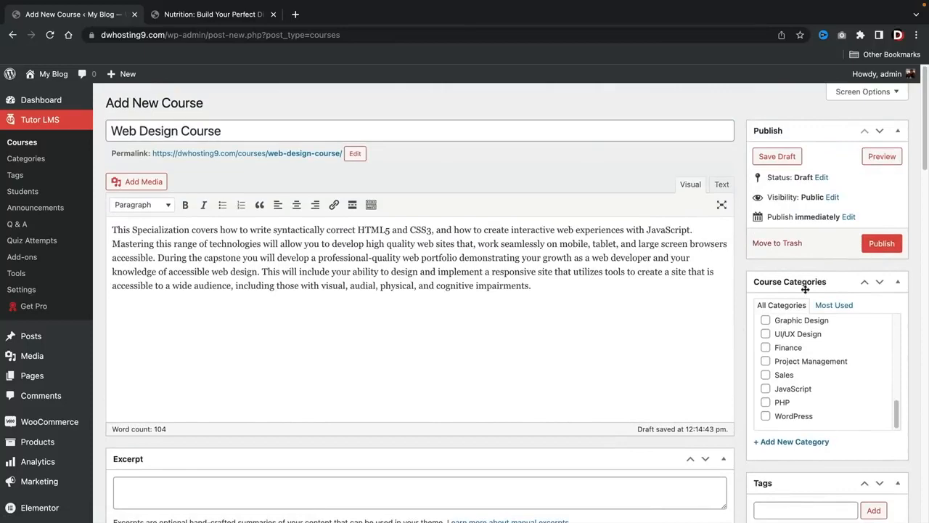
{"action": "scroll", "coordinate": [810, 344], "scroll_direction": "down", "scroll_amount": 1}
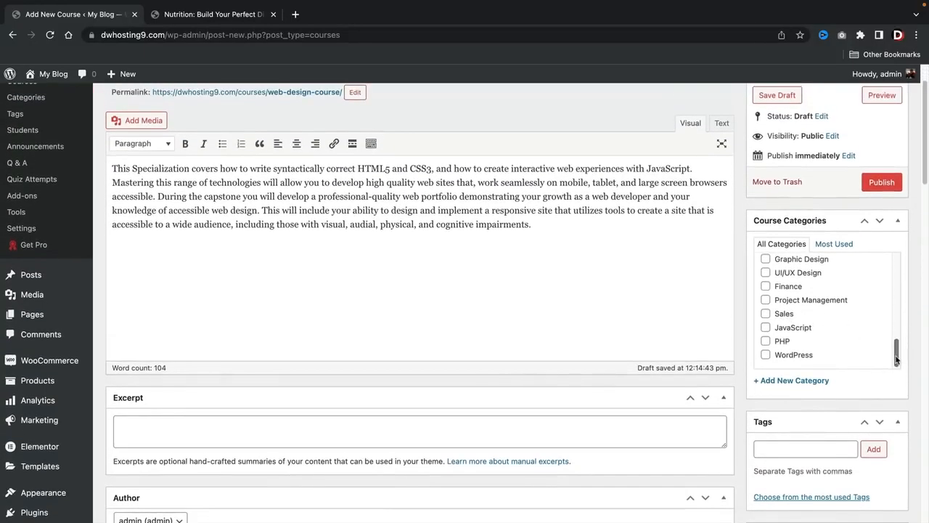
{"action": "scroll", "coordinate": [871, 338], "scroll_direction": "up", "scroll_amount": 2}
{"action": "left_click", "coordinate": [766, 291]}
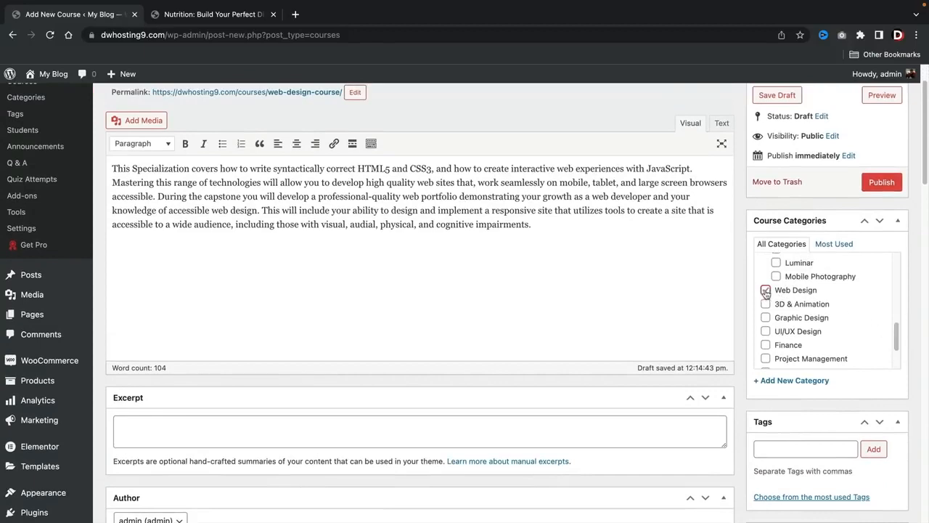
Add the existing "Web Design" tag to the course
{"action": "scroll", "coordinate": [783, 352], "scroll_direction": "down", "scroll_amount": 1}
{"action": "scroll", "coordinate": [782, 352], "scroll_direction": "down", "scroll_amount": 1}
{"action": "scroll", "coordinate": [813, 425], "scroll_direction": "down", "scroll_amount": 2}
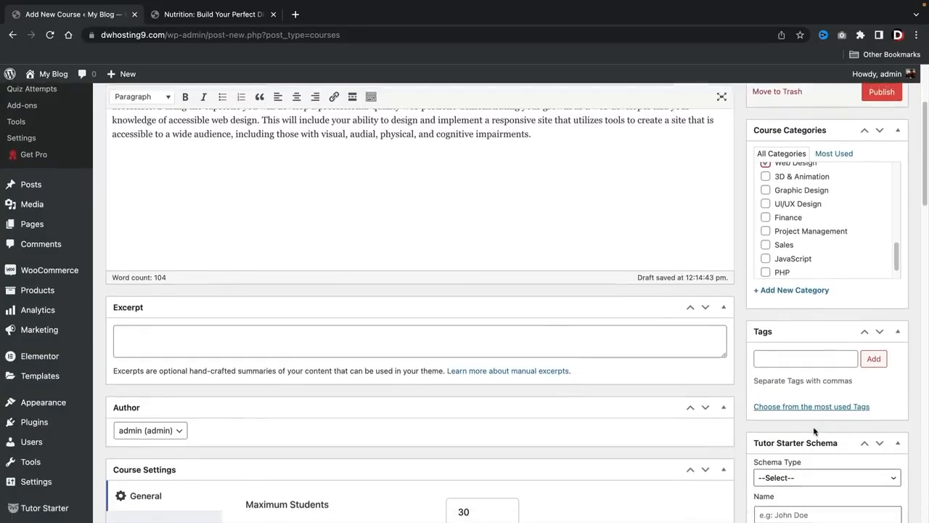
{"action": "left_click", "coordinate": [807, 338]}
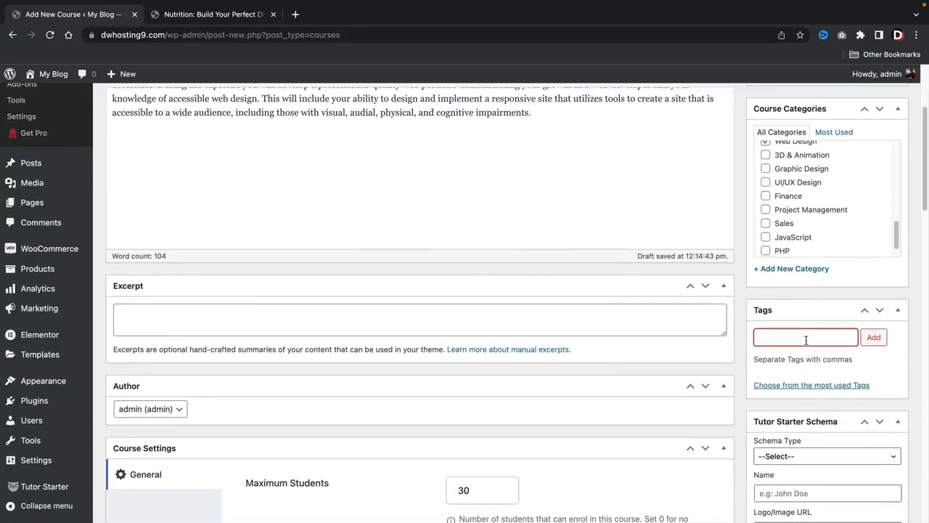
{"action": "type", "text": "wevb"}
{"action": "type", "text": "b desi"}
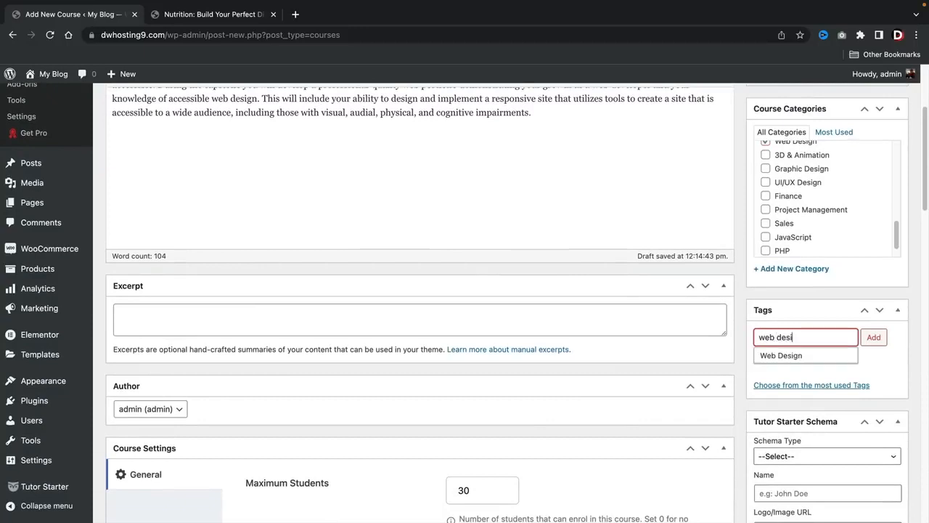
{"action": "type", "text": "gn"}
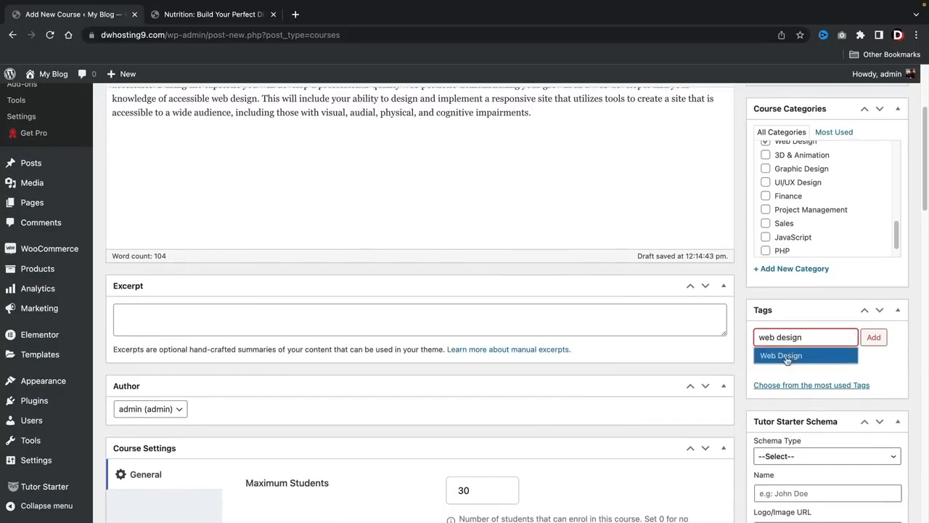
{"action": "left_click", "coordinate": [783, 356]}
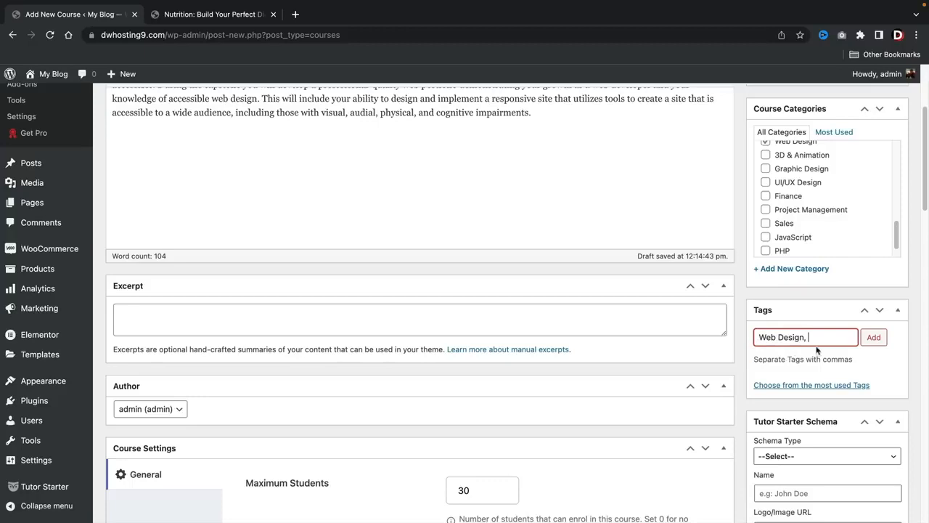
{"action": "left_click", "coordinate": [873, 337]}
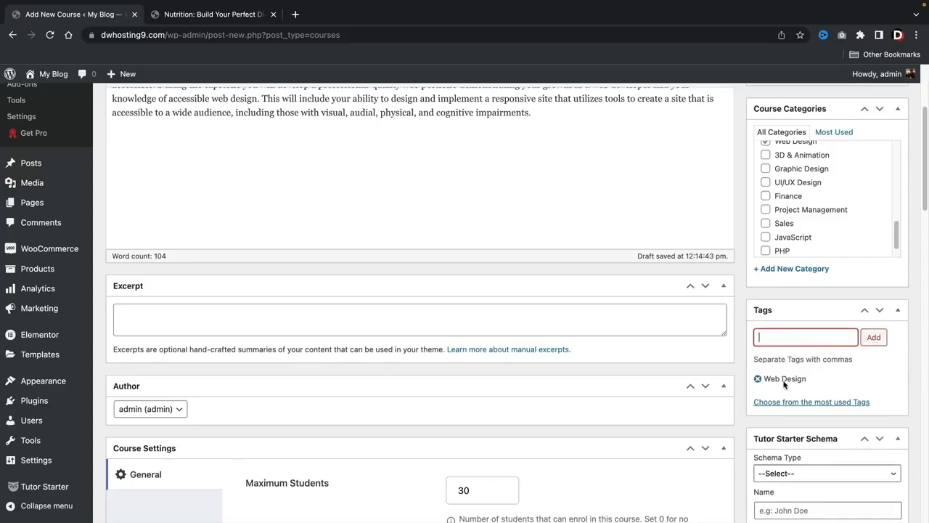
Examine the description snippet under the Weight Management result in the Google search for "online course how to lose weight", then return to the course editor
{"action": "scroll", "coordinate": [784, 385], "scroll_direction": "down", "scroll_amount": 5}
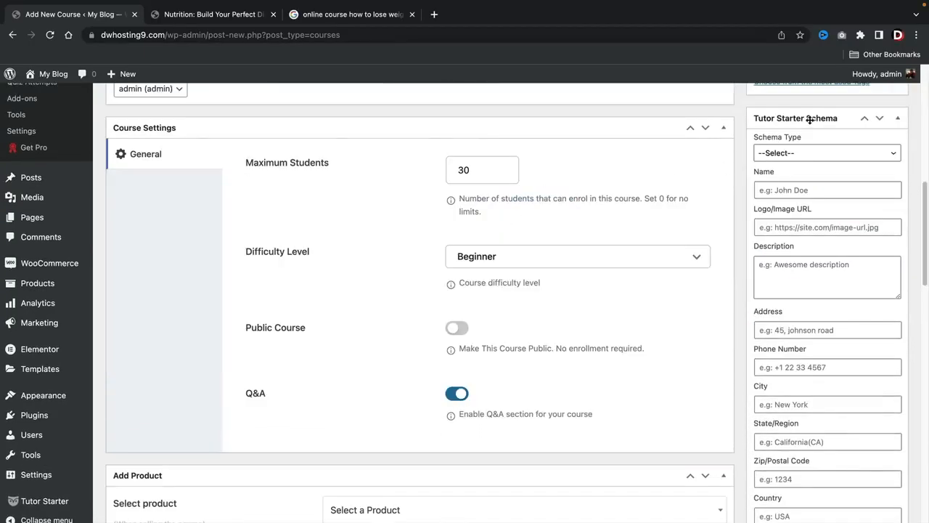
{"action": "left_click", "coordinate": [349, 16]}
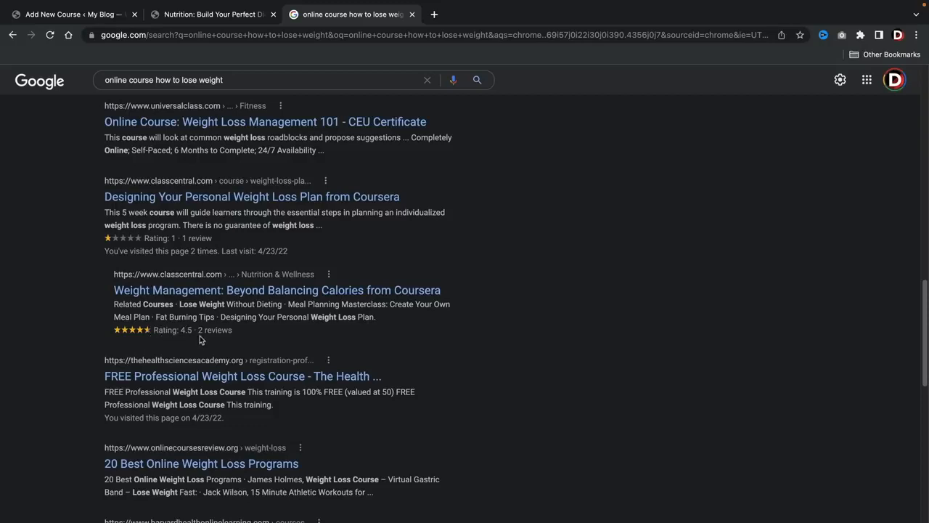
{"action": "left_click_drag", "start_coordinate": [114, 304], "coordinate": [375, 297]}
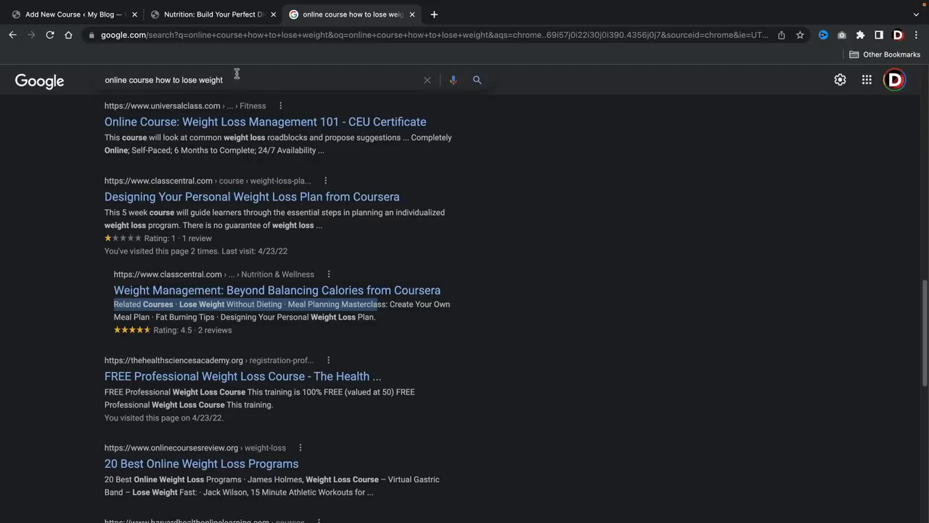
{"action": "left_click", "coordinate": [96, 17]}
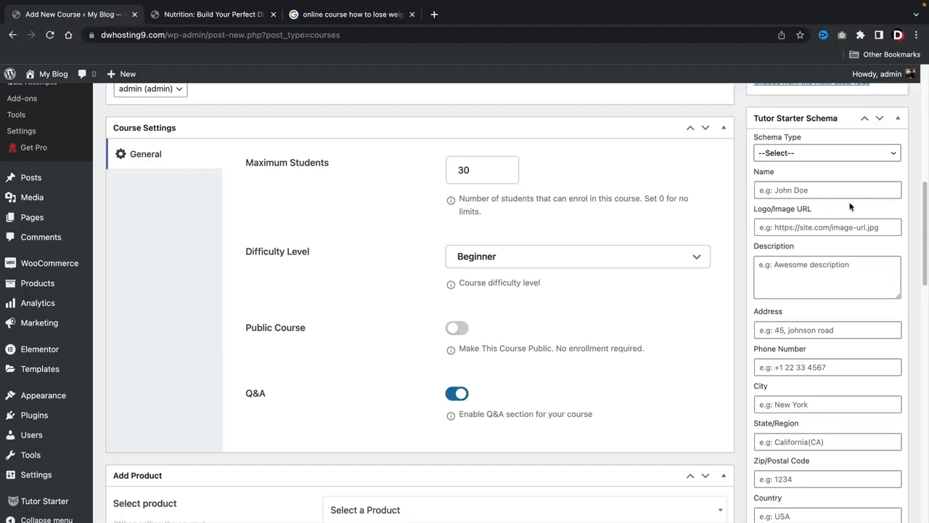
Fill the Tutor Starter Schema: type Course, name "Web Design For Beginners", description "This is an awesome description", and the provider's website address as Provider Name
{"action": "left_click", "coordinate": [788, 154]}
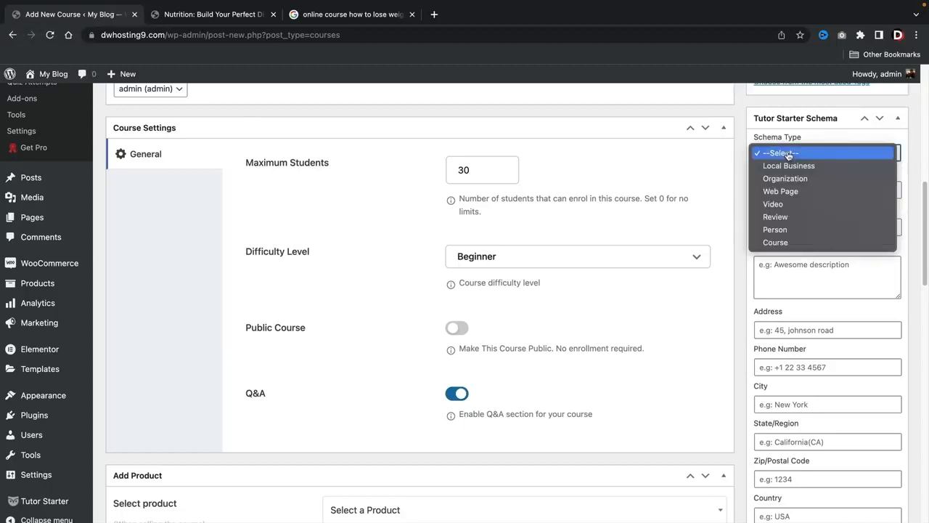
{"action": "left_click", "coordinate": [791, 243]}
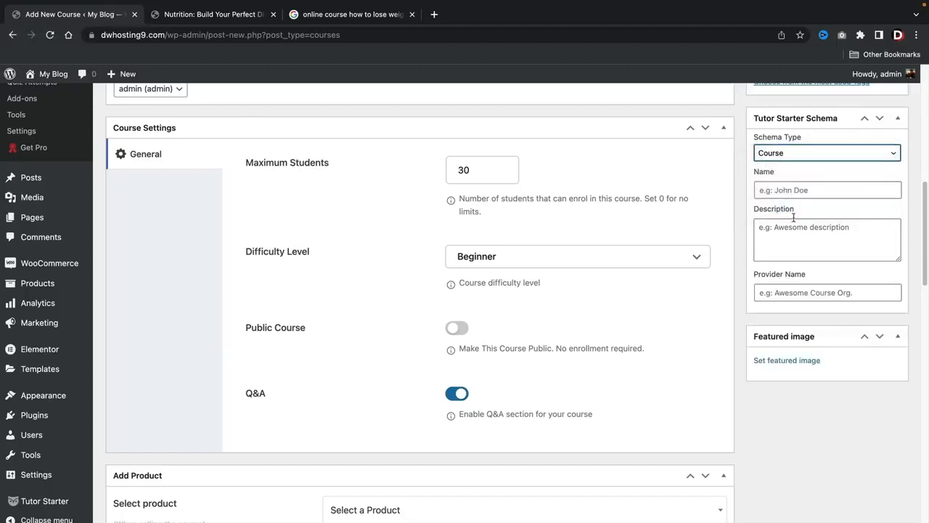
{"action": "left_click", "coordinate": [799, 190]}
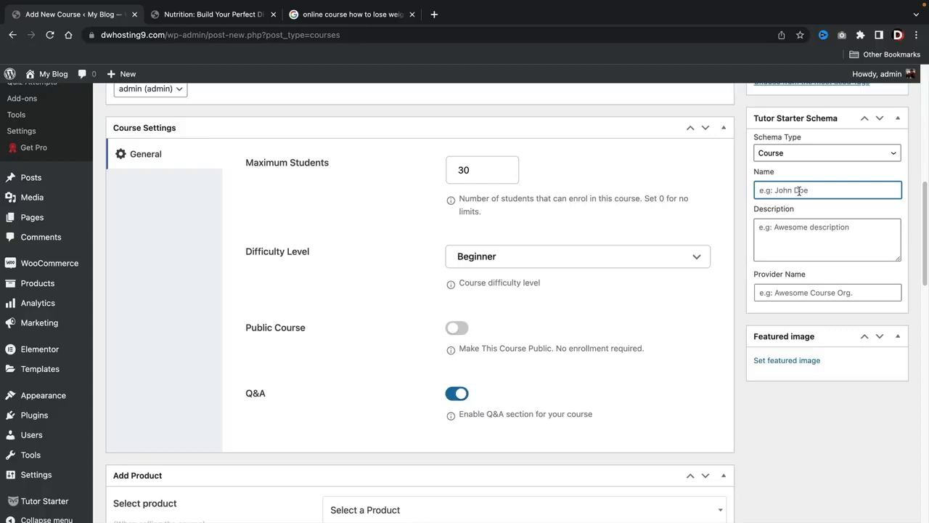
{"action": "type", "text": "Web Design For Beginners"}
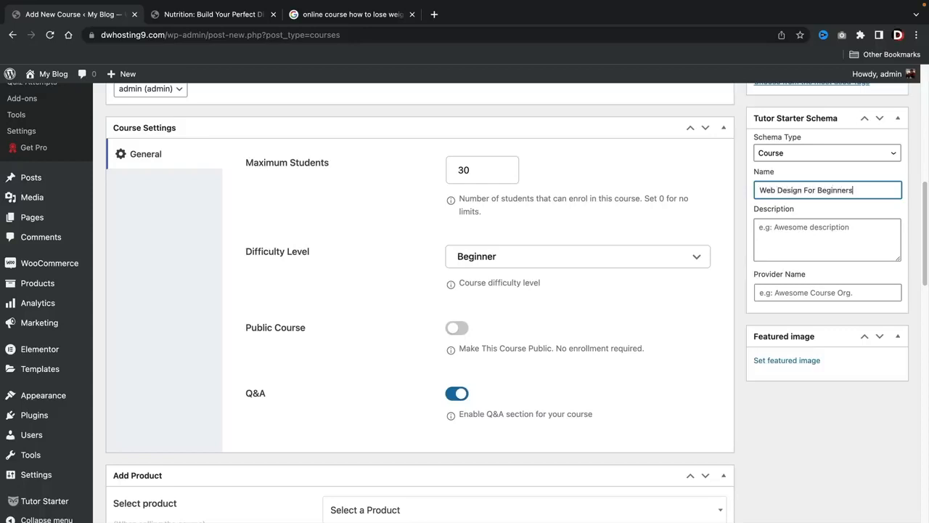
{"action": "key", "text": "Tab"}
{"action": "type", "text": "This is a"}
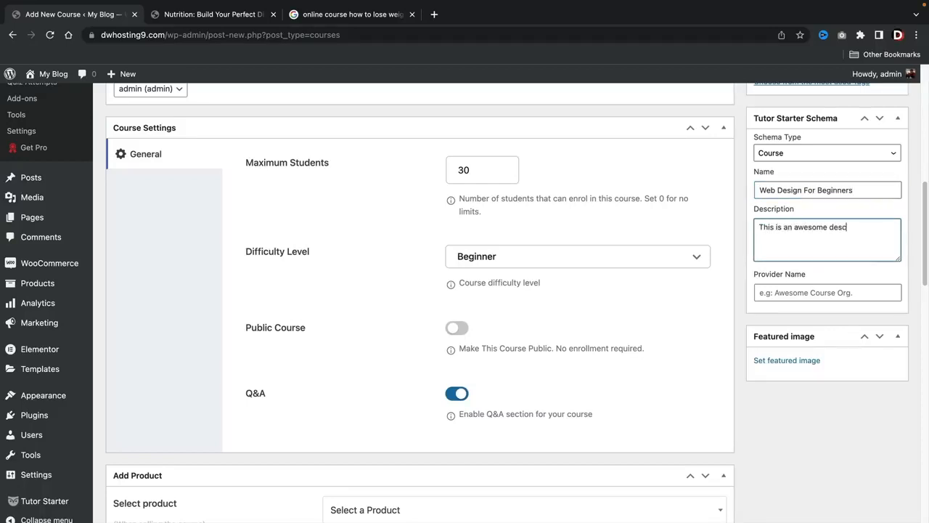
{"action": "type", "text": "n"}
{"action": "key", "text": "Tab"}
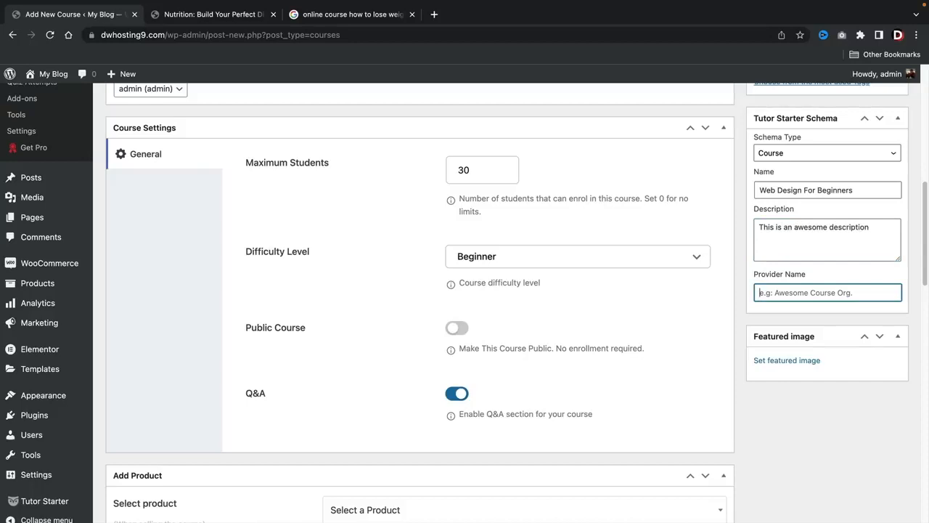
{"action": "type", "text": "www.darrelwilson.com"}
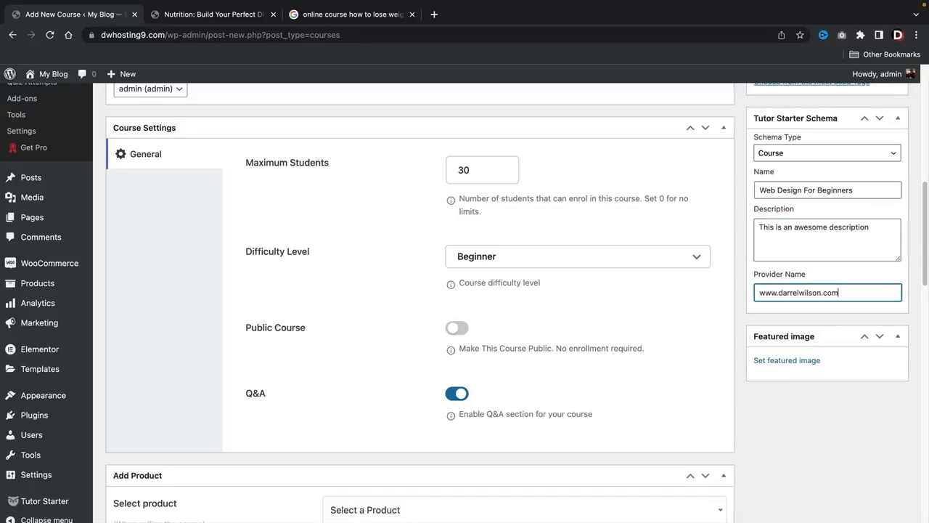
Set the camera photo tstarter-course-10-1.png from the media library as the course's featured image
{"action": "left_click", "coordinate": [792, 363]}
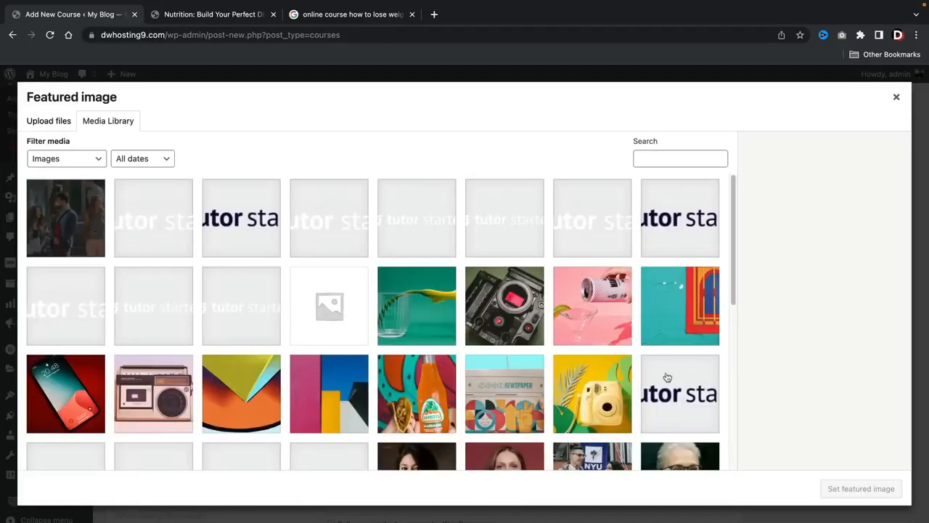
{"action": "scroll", "coordinate": [625, 375], "scroll_direction": "down", "scroll_amount": 3}
{"action": "scroll", "coordinate": [624, 375], "scroll_direction": "up", "scroll_amount": 3}
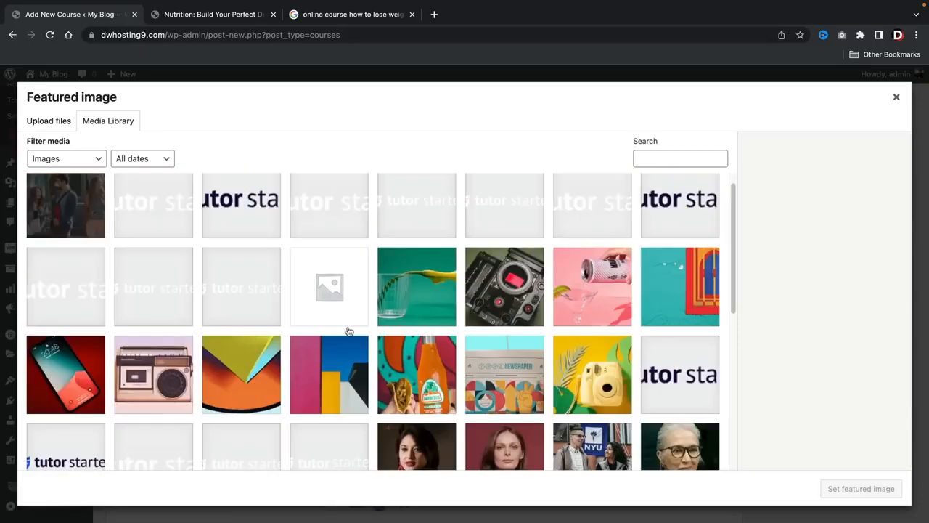
{"action": "left_click", "coordinate": [472, 299]}
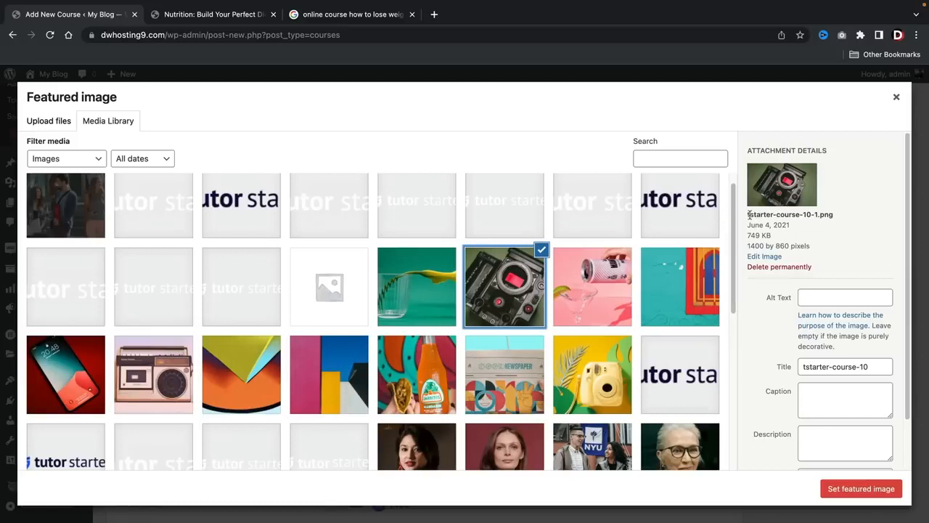
{"action": "left_click", "coordinate": [853, 492]}
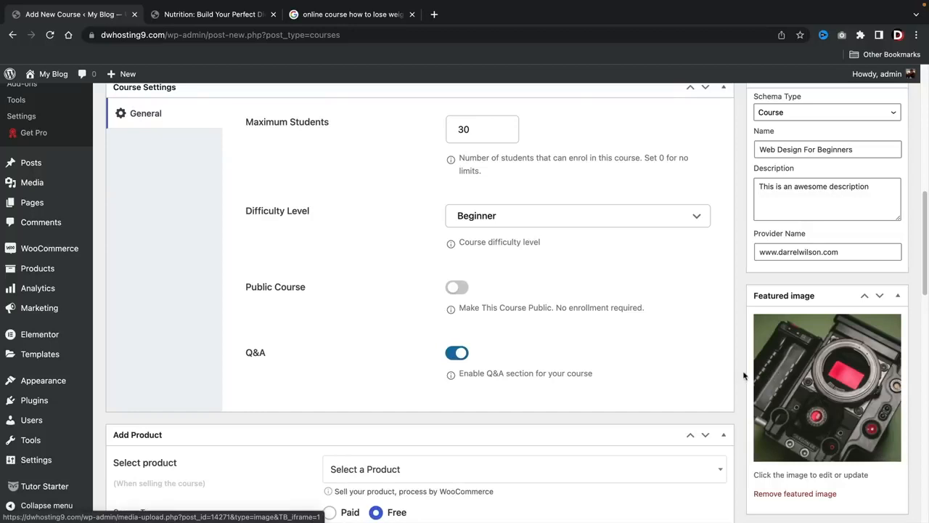
Publish the Web Design Course and open its public page
{"action": "scroll", "coordinate": [745, 376], "scroll_direction": "up", "scroll_amount": 10}
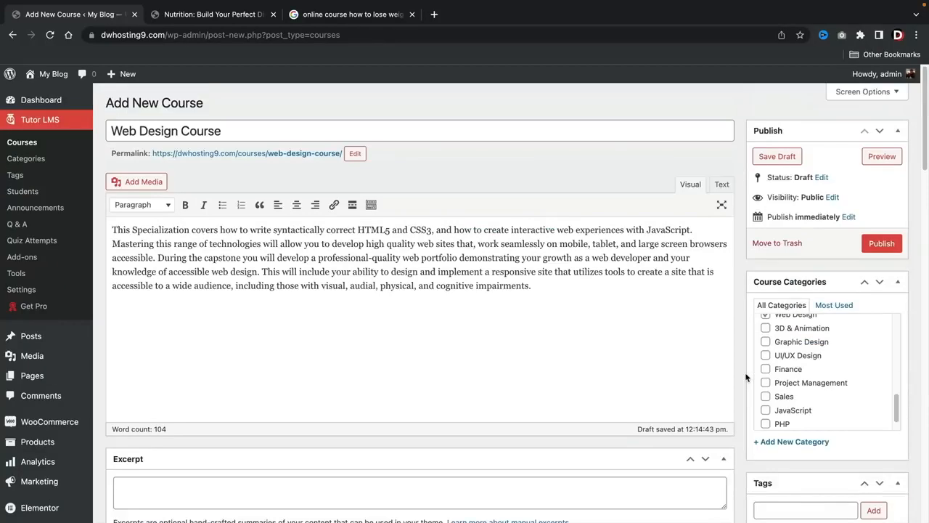
{"action": "left_click", "coordinate": [879, 244]}
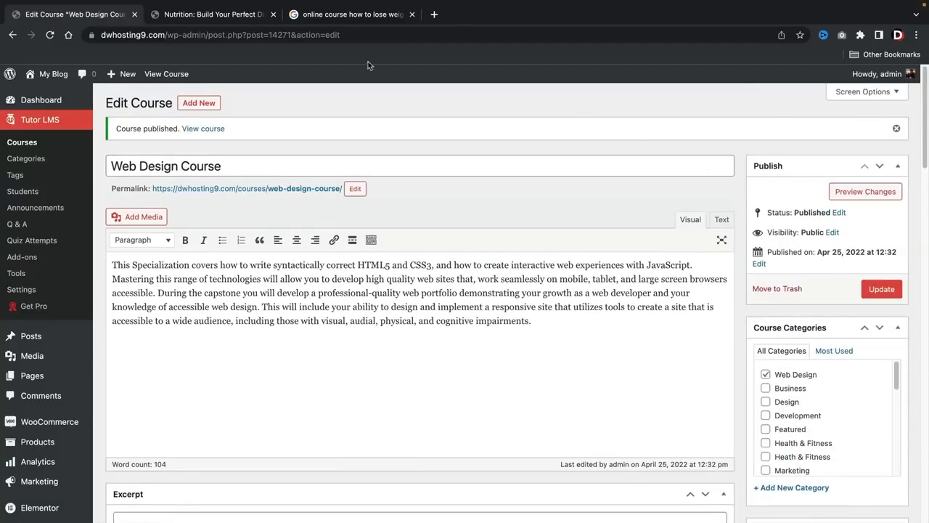
{"action": "left_click", "coordinate": [164, 73]}
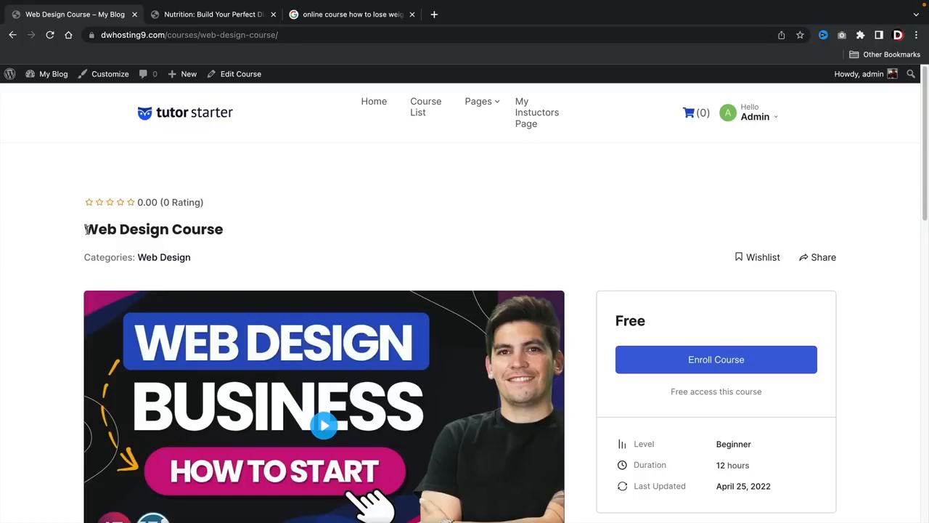
Check the published course's title and its listing on the Web Design category page, then return to the course page
{"action": "left_click_drag", "start_coordinate": [86, 229], "coordinate": [208, 230]}
{"action": "left_click", "coordinate": [120, 186]}
{"action": "scroll", "coordinate": [133, 236], "scroll_direction": "down", "scroll_amount": 1}
{"action": "left_click", "coordinate": [158, 240]}
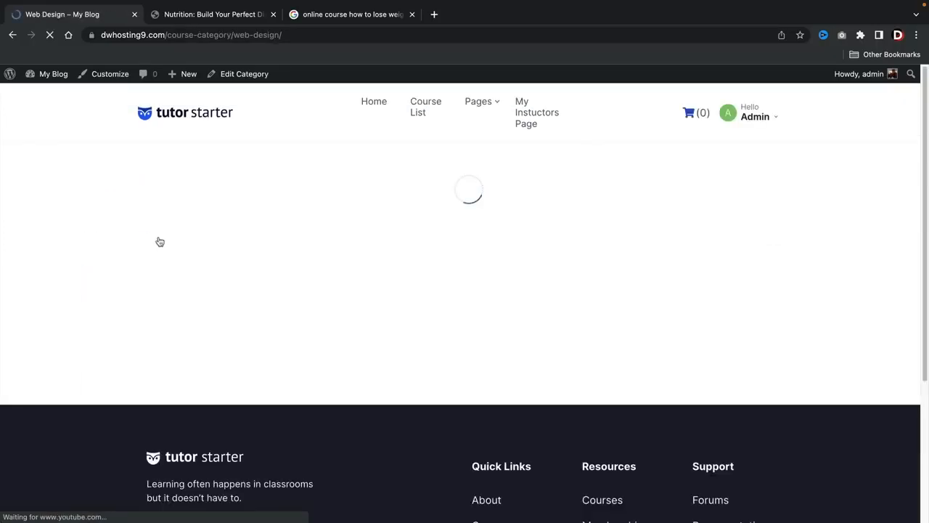
{"action": "scroll", "coordinate": [158, 240], "scroll_direction": "down", "scroll_amount": 2}
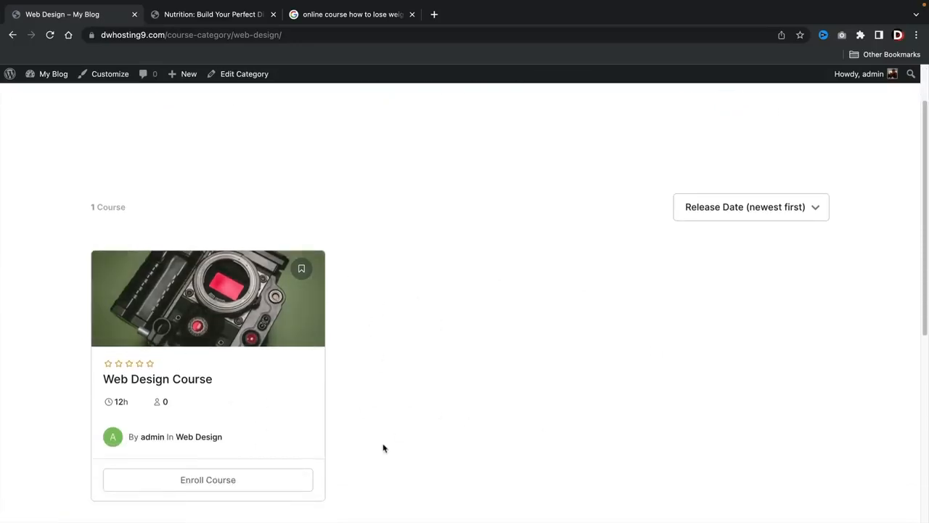
{"action": "left_click", "coordinate": [12, 35]}
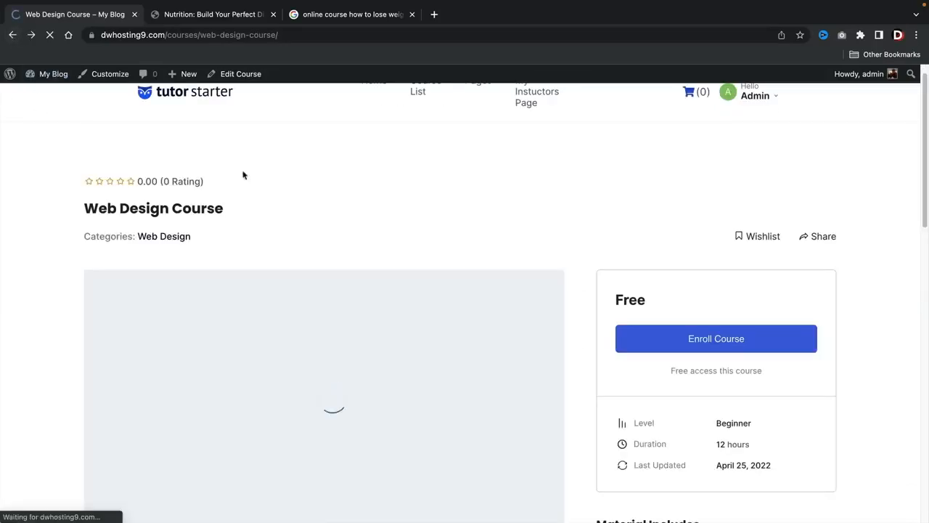
Review the price, level, duration, included materials, requirements and tags on the published course page
{"action": "scroll", "coordinate": [564, 248], "scroll_direction": "down", "scroll_amount": 2}
{"action": "left_click_drag", "start_coordinate": [655, 228], "coordinate": [607, 228]}
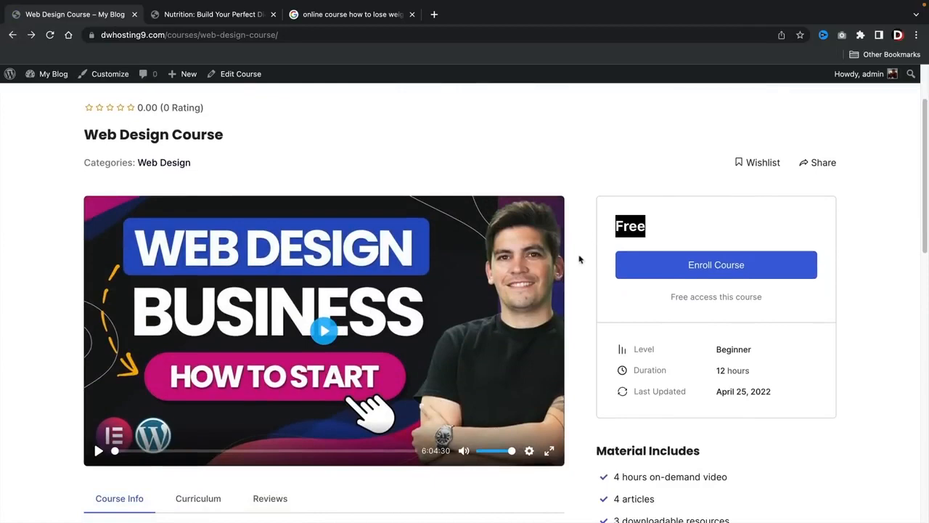
{"action": "scroll", "coordinate": [579, 259], "scroll_direction": "down", "scroll_amount": 2}
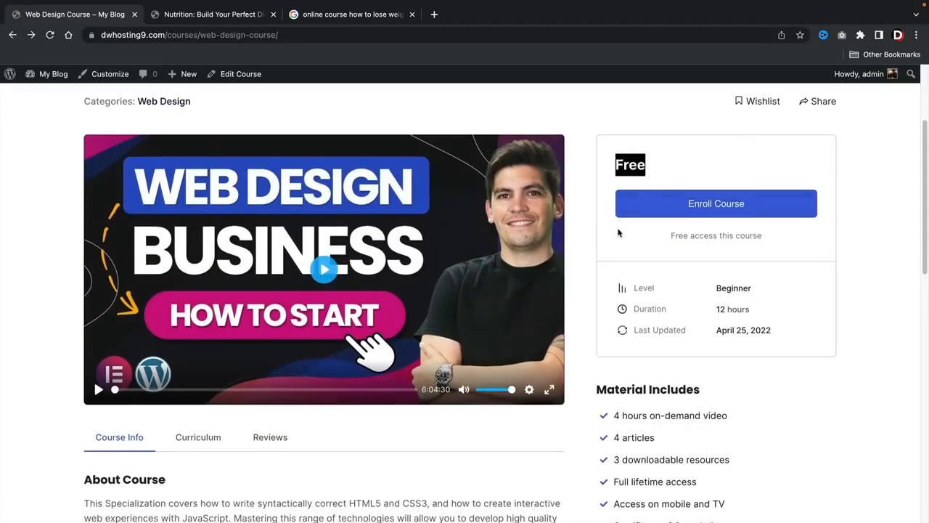
{"action": "scroll", "coordinate": [619, 232], "scroll_direction": "down", "scroll_amount": 2}
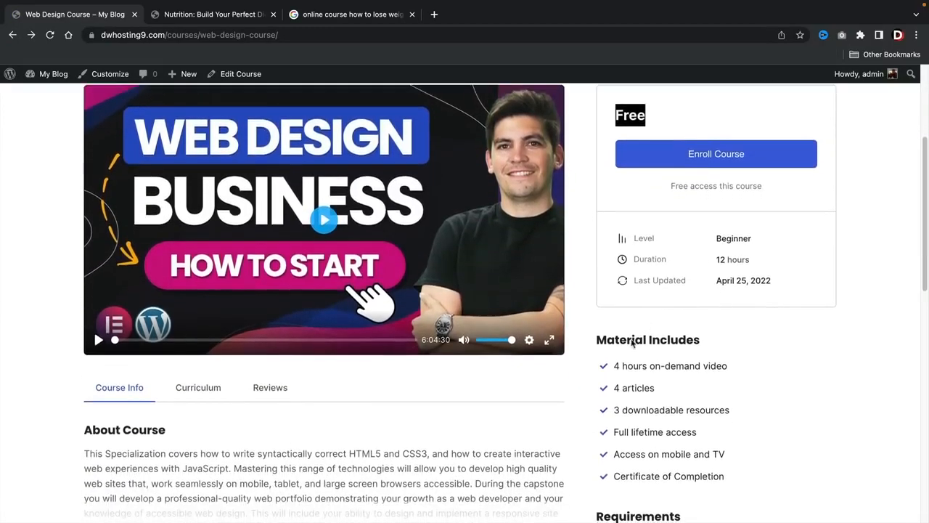
{"action": "double_click", "coordinate": [730, 238]}
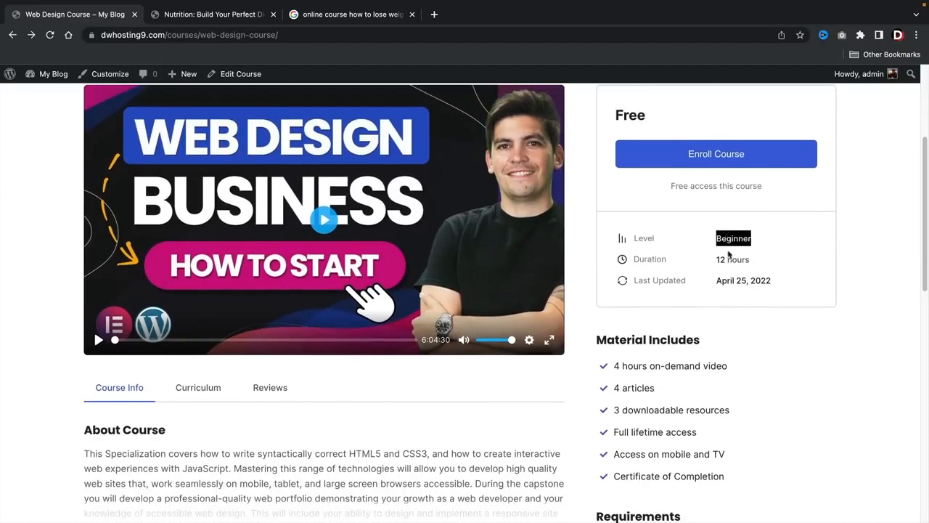
{"action": "left_click_drag", "start_coordinate": [750, 260], "coordinate": [726, 265]}
{"action": "scroll", "coordinate": [706, 291], "scroll_direction": "down", "scroll_amount": 8}
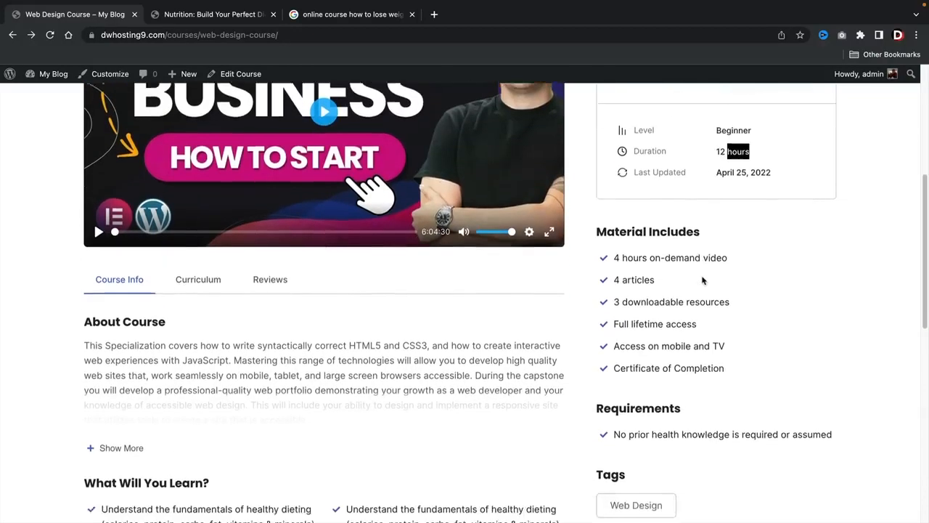
Expand the full About Course text, then view the Intro To CSS topic's lessons and quiz in the course curriculum
{"action": "left_click", "coordinate": [114, 291]}
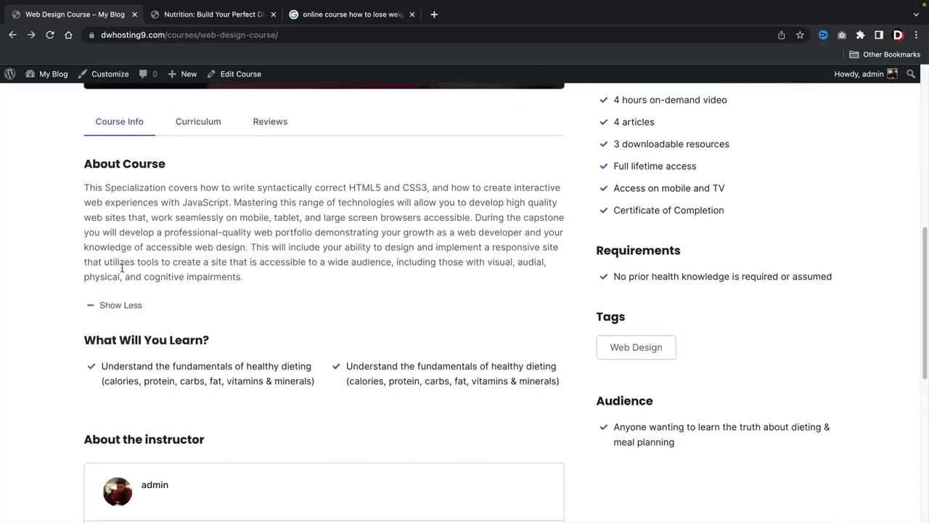
{"action": "left_click", "coordinate": [192, 127]}
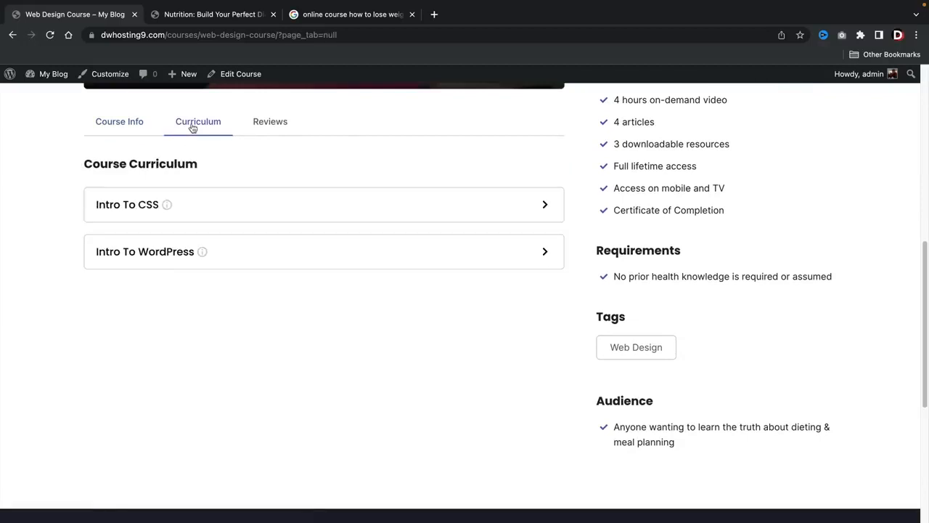
{"action": "left_click", "coordinate": [484, 207]}
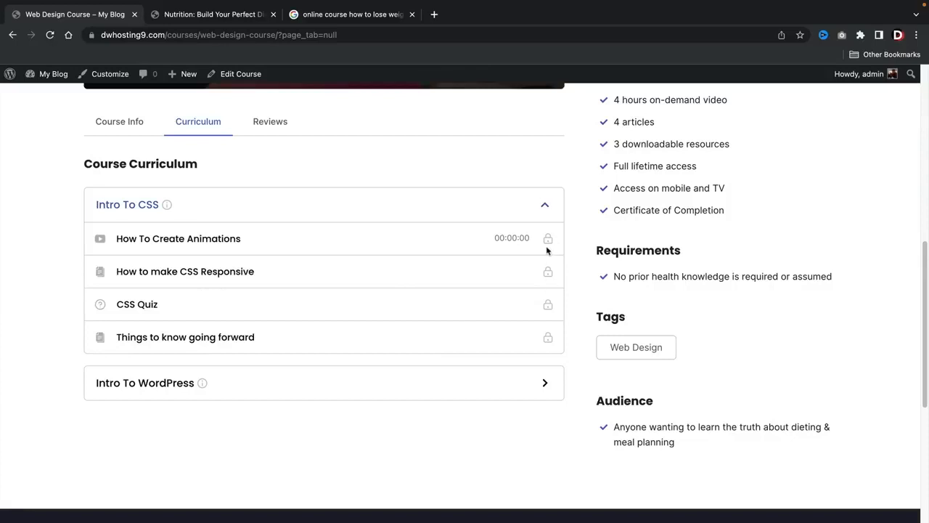
Check the course's student reviews, instructor details and Web Design tag page, then return to the course page
{"action": "left_click", "coordinate": [545, 207]}
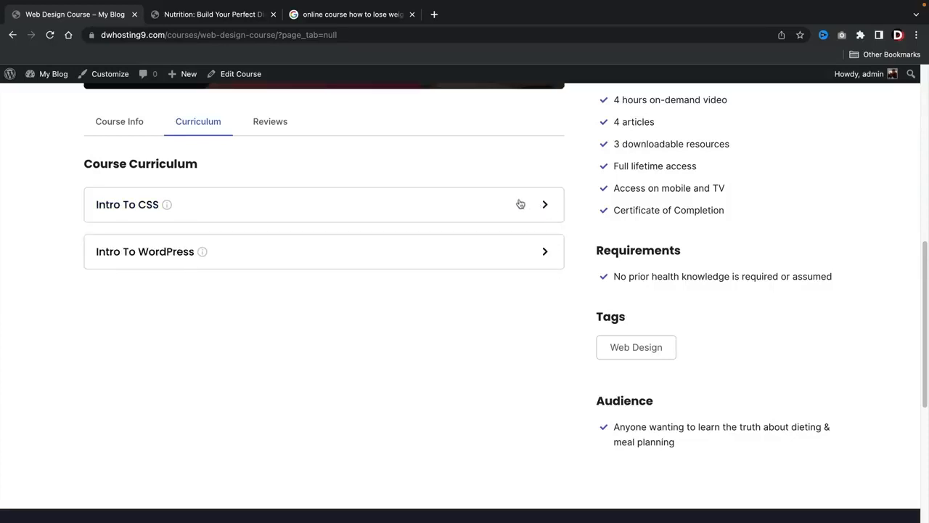
{"action": "left_click", "coordinate": [281, 128]}
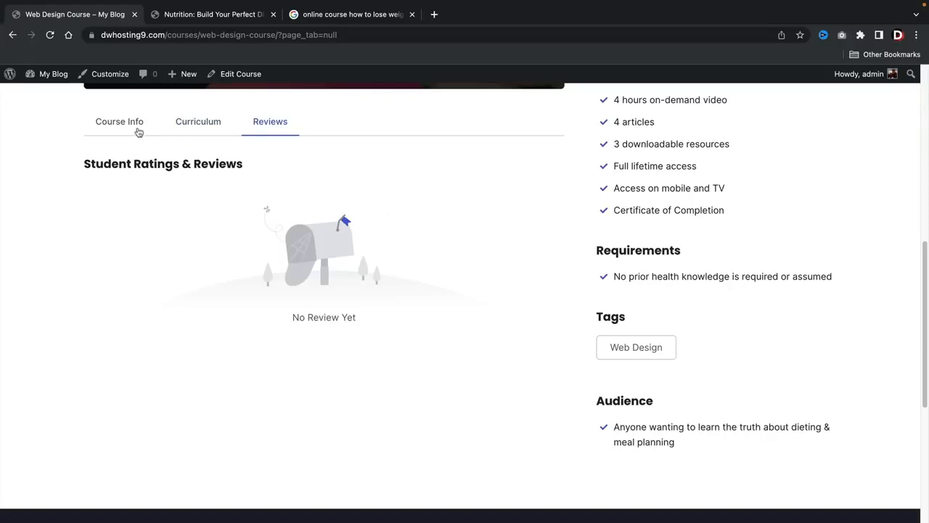
{"action": "left_click", "coordinate": [138, 128]}
{"action": "scroll", "coordinate": [283, 274], "scroll_direction": "down", "scroll_amount": 3}
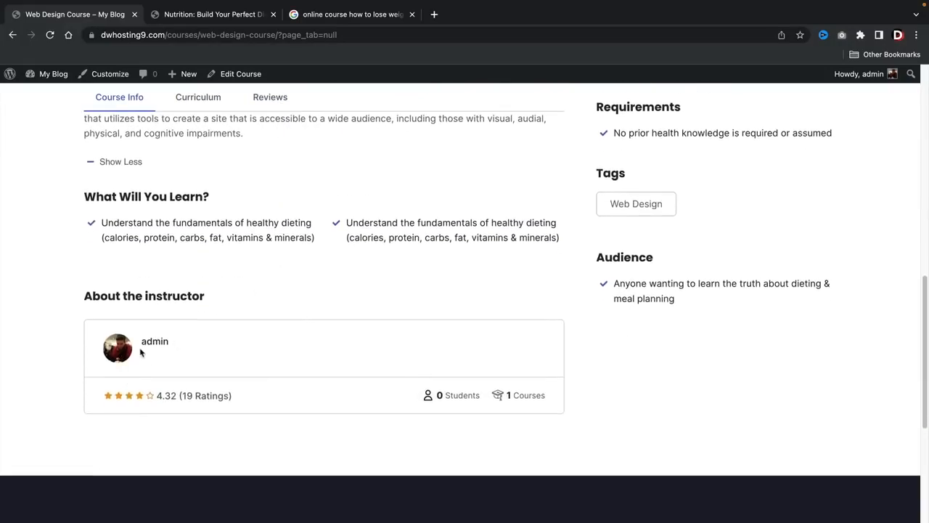
{"action": "scroll", "coordinate": [315, 349], "scroll_direction": "up", "scroll_amount": 1}
{"action": "left_click", "coordinate": [636, 224]}
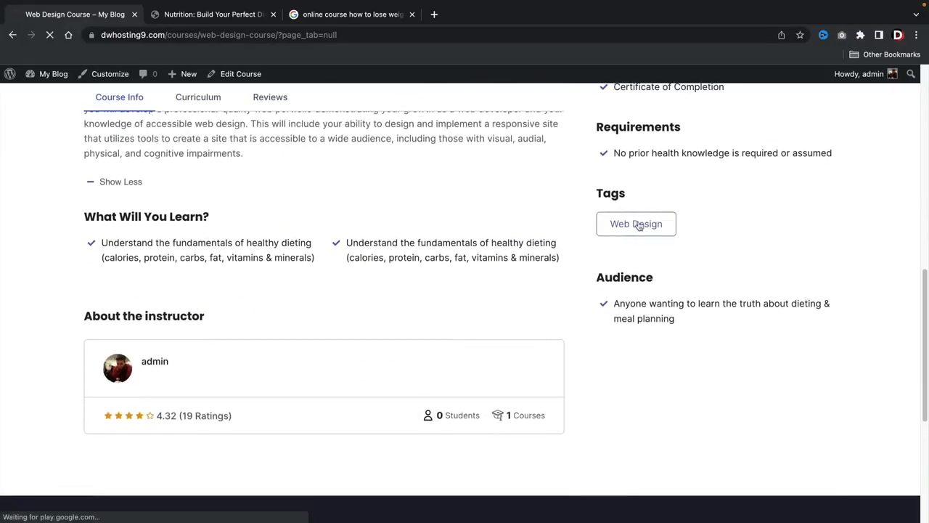
{"action": "scroll", "coordinate": [599, 294], "scroll_direction": "up", "scroll_amount": 10}
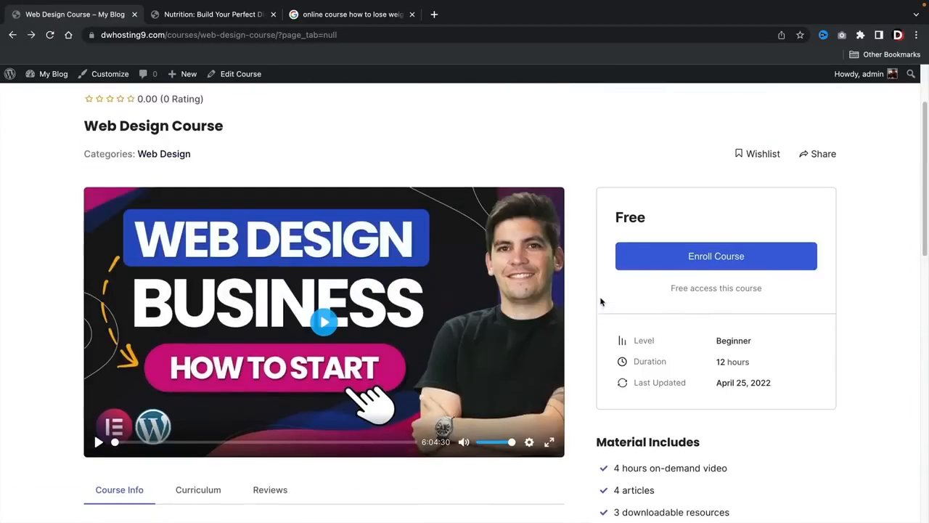
Enroll in the free Web Design Course and start learning from its first lesson
{"action": "scroll", "coordinate": [597, 316], "scroll_direction": "up", "scroll_amount": 1}
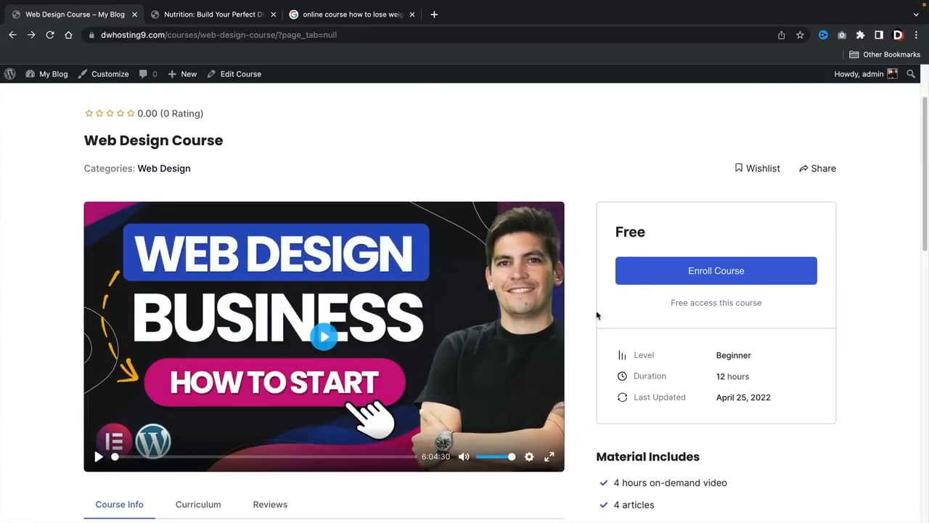
{"action": "scroll", "coordinate": [733, 286], "scroll_direction": "up", "scroll_amount": 3}
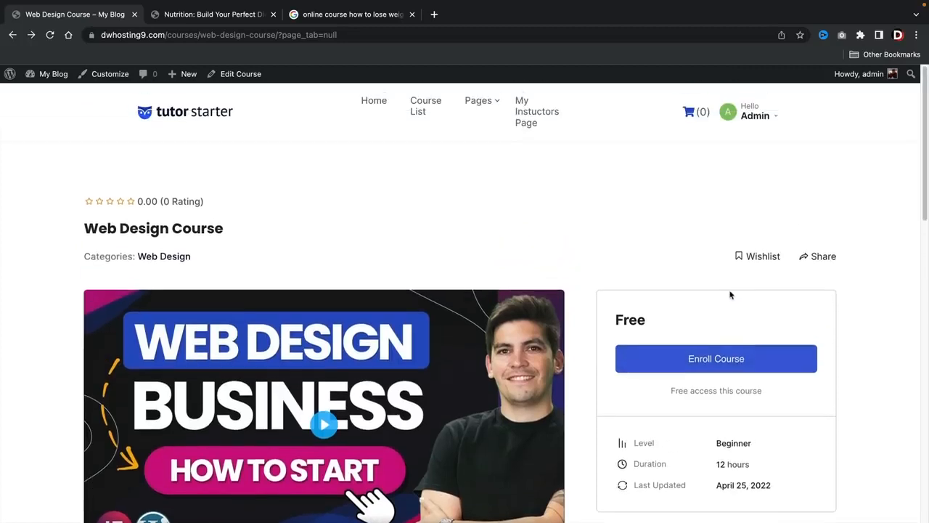
{"action": "left_click", "coordinate": [711, 367]}
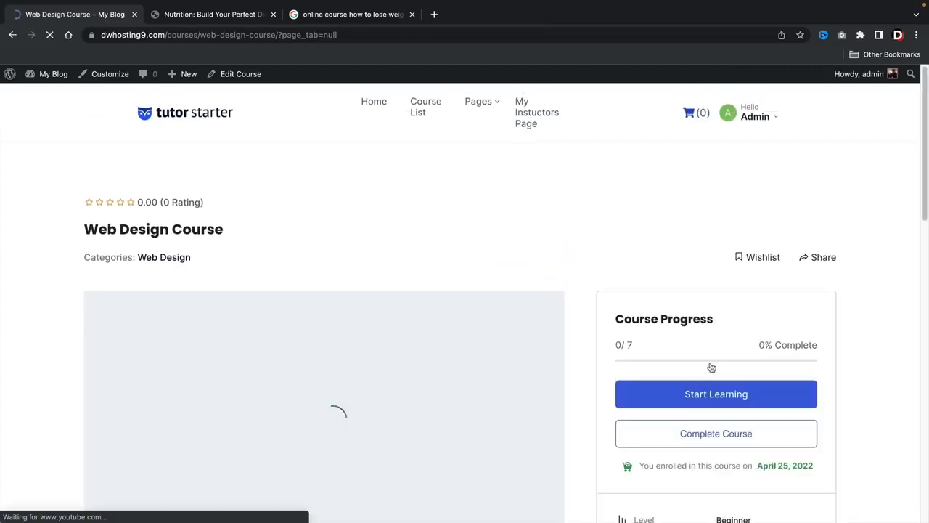
{"action": "scroll", "coordinate": [559, 298], "scroll_direction": "down", "scroll_amount": 2}
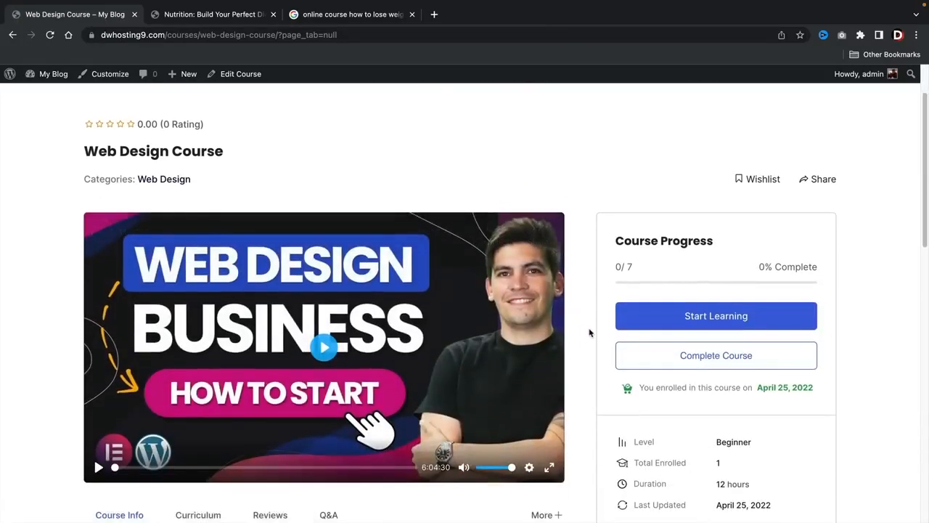
{"action": "left_click", "coordinate": [704, 319]}
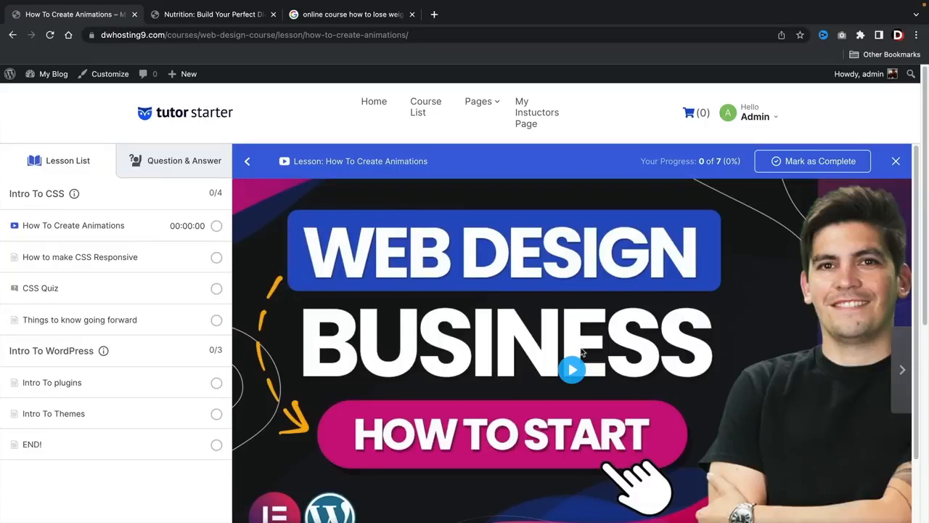
Play a short part of the How To Create Animations lesson video, dismiss the suggested videos and leave it paused
{"action": "scroll", "coordinate": [581, 353], "scroll_direction": "down", "scroll_amount": 1}
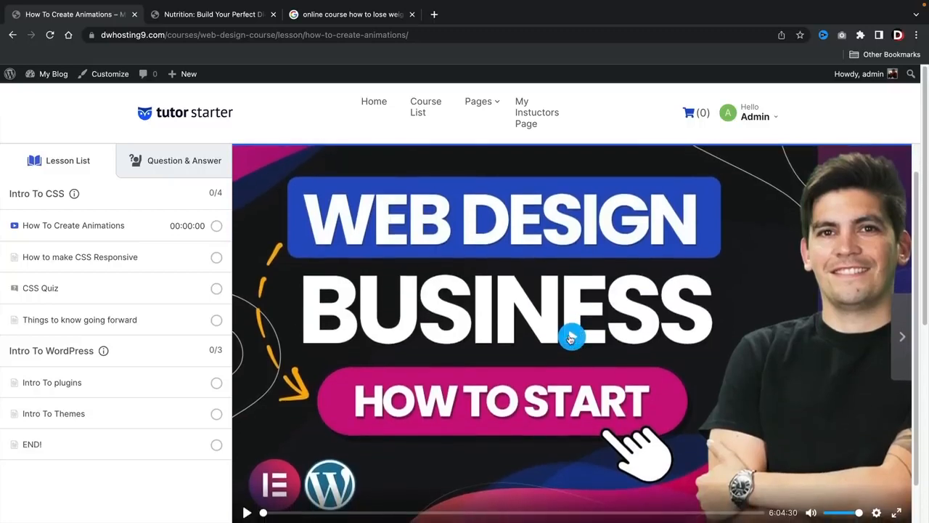
{"action": "left_click", "coordinate": [571, 334]}
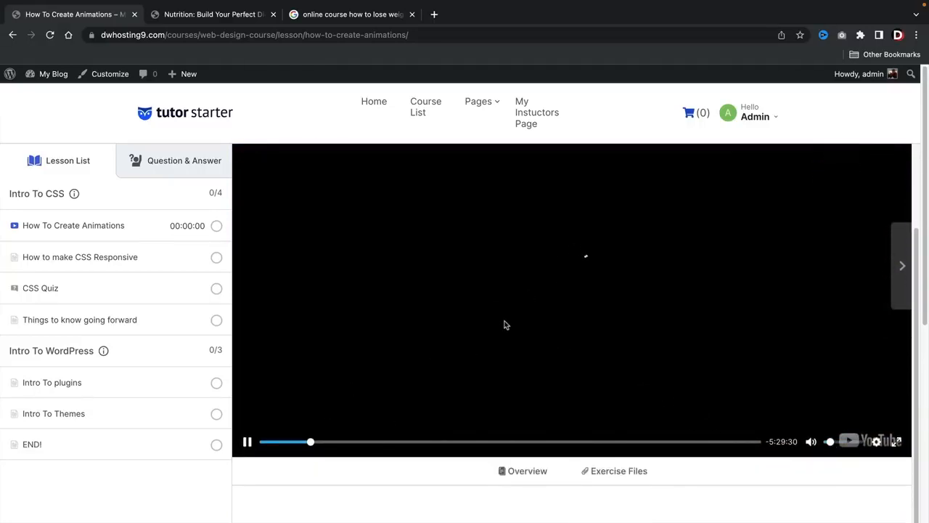
{"action": "scroll", "coordinate": [509, 319], "scroll_direction": "up", "scroll_amount": 1}
{"action": "scroll", "coordinate": [500, 315], "scroll_direction": "down", "scroll_amount": 1}
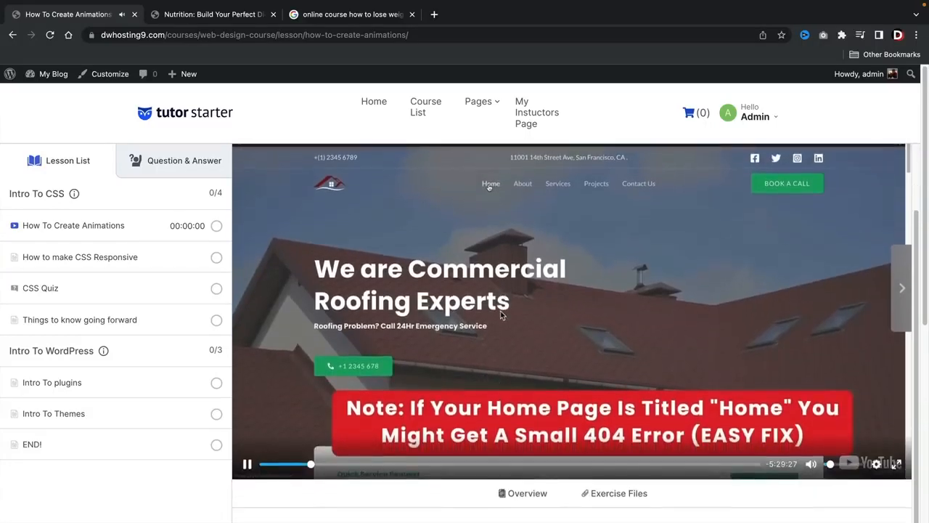
{"action": "left_click", "coordinate": [246, 464]}
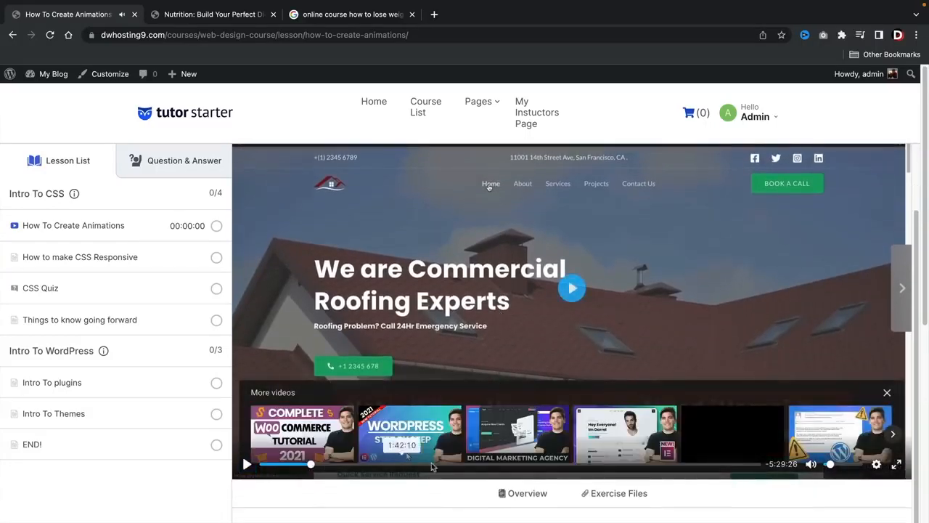
{"action": "left_click", "coordinate": [887, 392]}
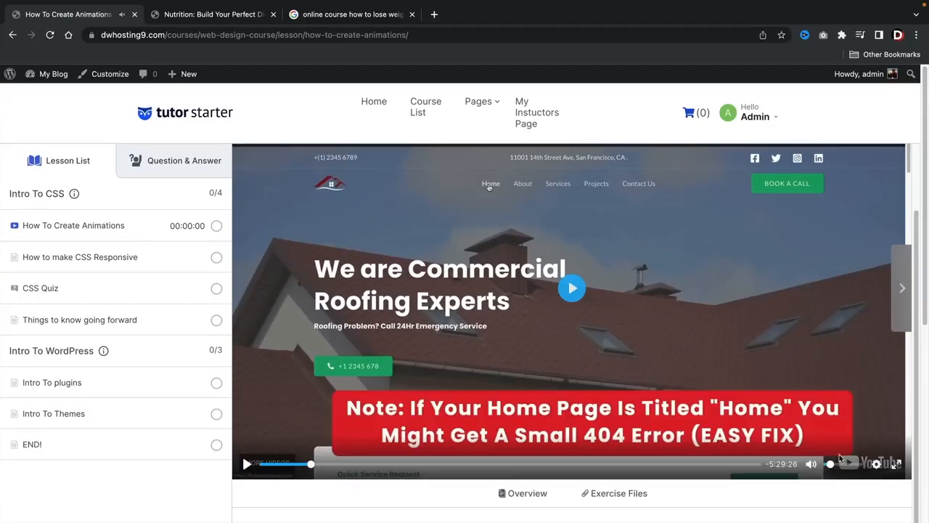
{"action": "left_click", "coordinate": [247, 465]}
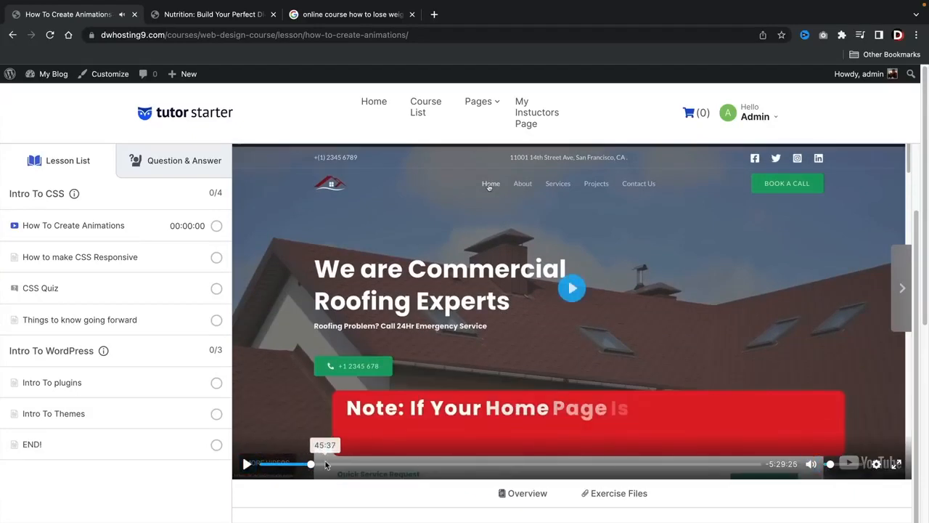
Read the How To Create Animations lesson's overview, including its image, CSS intro and What Not To Do sections
{"action": "scroll", "coordinate": [324, 462], "scroll_direction": "down", "scroll_amount": 3}
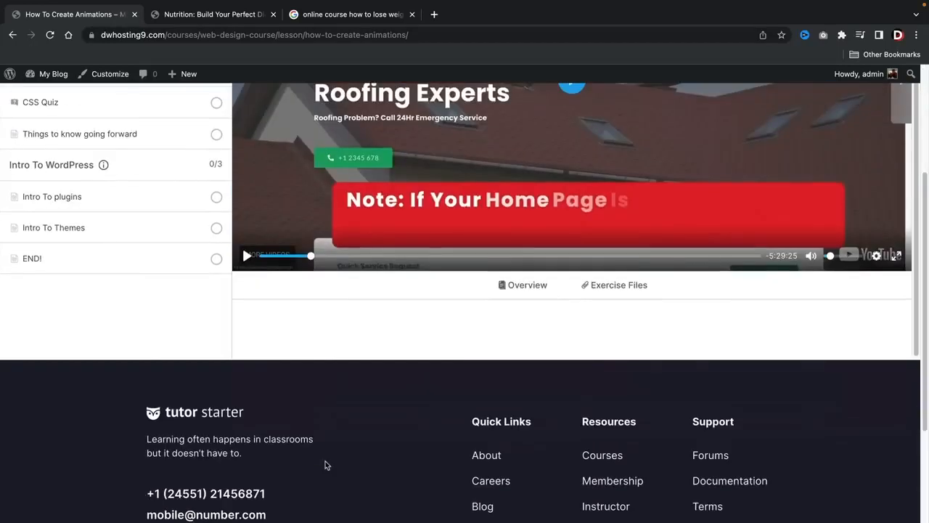
{"action": "left_click", "coordinate": [522, 285]}
{"action": "scroll", "coordinate": [535, 460], "scroll_direction": "down", "scroll_amount": 4}
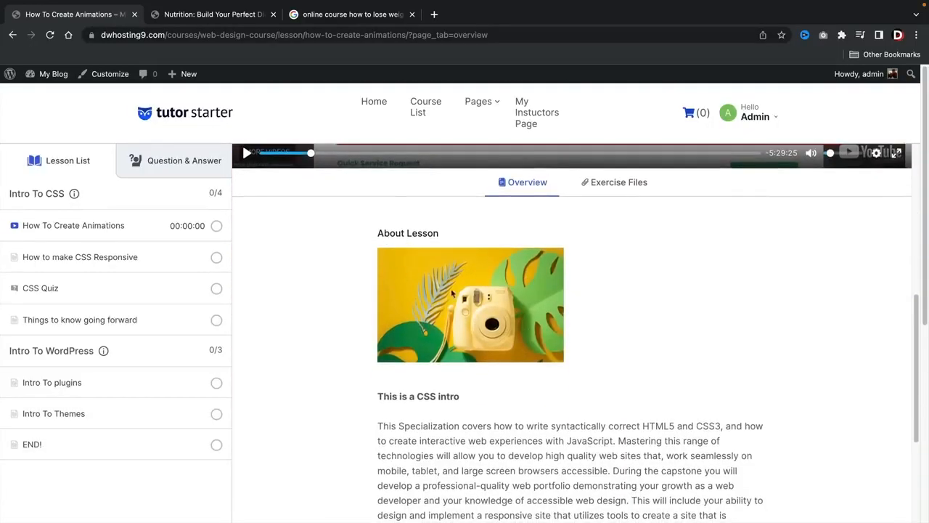
{"action": "scroll", "coordinate": [453, 316], "scroll_direction": "down", "scroll_amount": 1}
{"action": "left_click_drag", "start_coordinate": [377, 303], "coordinate": [532, 399]}
{"action": "left_click", "coordinate": [530, 403]}
{"action": "scroll", "coordinate": [524, 385], "scroll_direction": "down", "scroll_amount": 1}
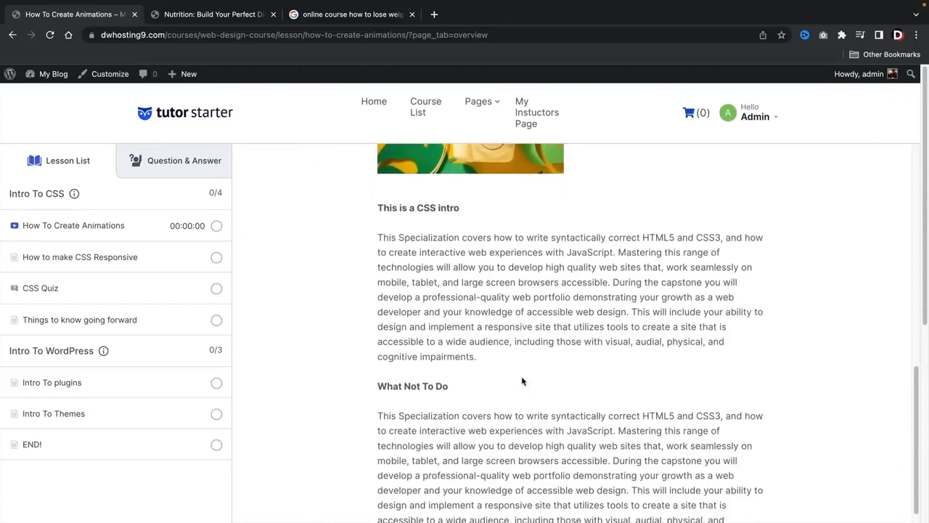
{"action": "scroll", "coordinate": [509, 386], "scroll_direction": "down", "scroll_amount": 1}
{"action": "scroll", "coordinate": [471, 397], "scroll_direction": "up", "scroll_amount": 1}
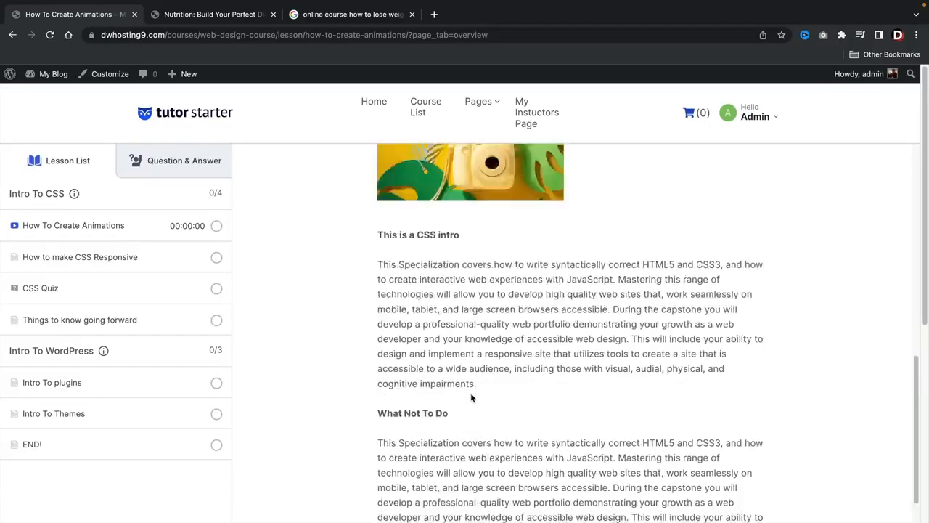
Download the Tutormate Demo Import log text file from the lesson's exercise files
{"action": "scroll", "coordinate": [471, 397], "scroll_direction": "up", "scroll_amount": 3}
{"action": "left_click", "coordinate": [628, 254]}
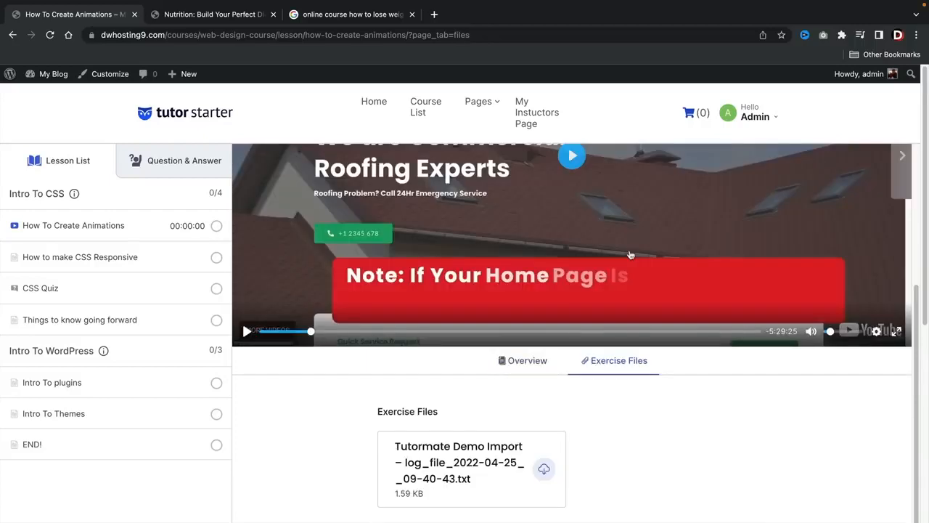
{"action": "scroll", "coordinate": [603, 438], "scroll_direction": "down", "scroll_amount": 3}
{"action": "scroll", "coordinate": [603, 438], "scroll_direction": "up", "scroll_amount": 1}
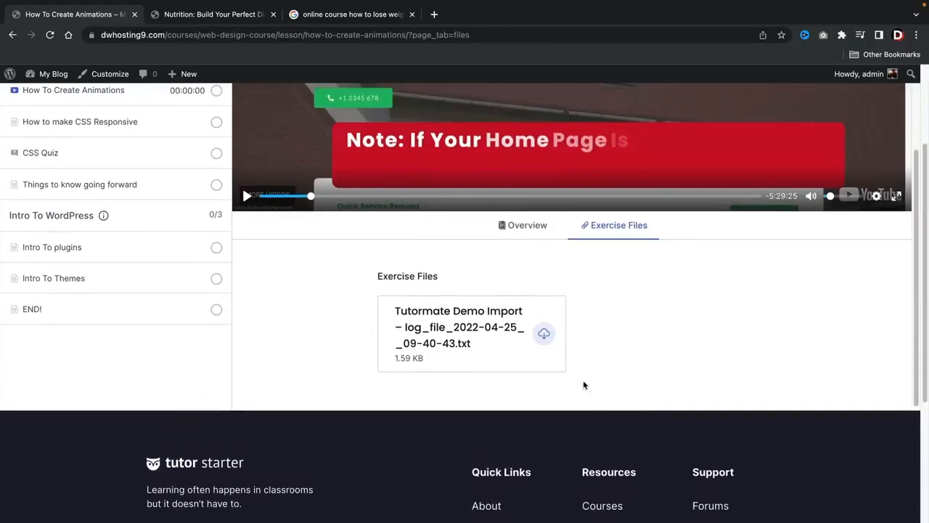
{"action": "left_click", "coordinate": [544, 333]}
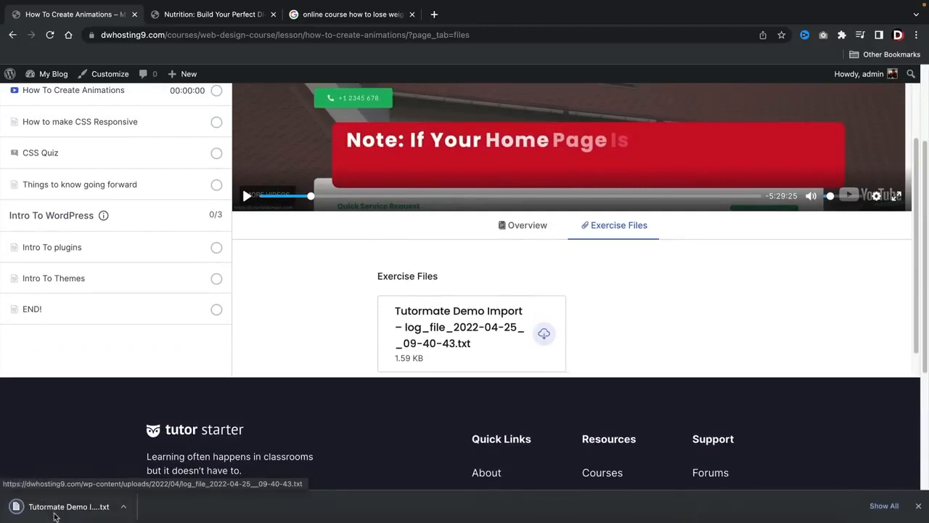
Mark the lessons How To Create Animations and How to make CSS Responsive as complete
{"action": "scroll", "coordinate": [332, 284], "scroll_direction": "up", "scroll_amount": 2}
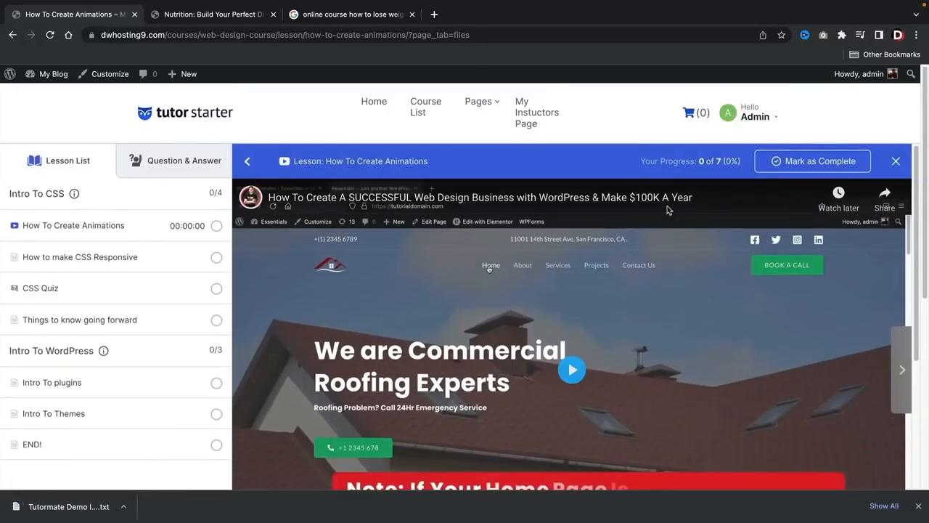
{"action": "left_click", "coordinate": [811, 163]}
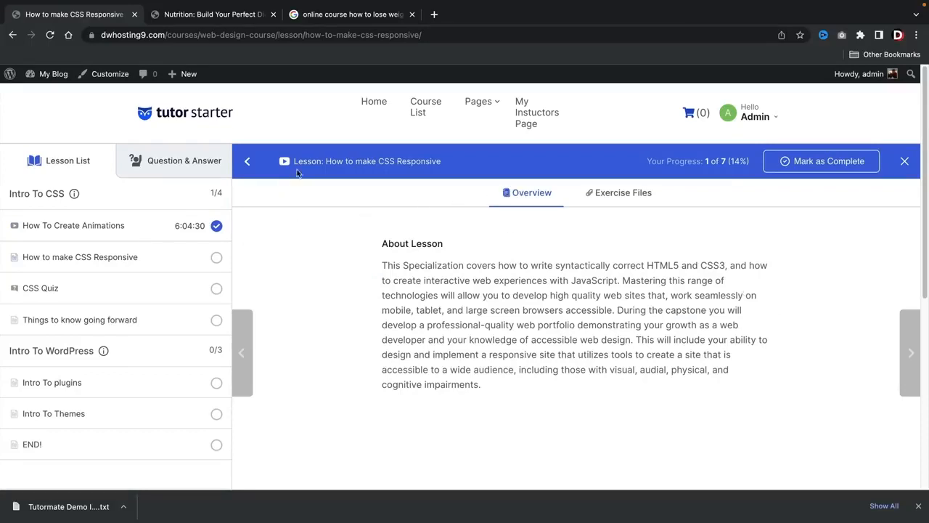
{"action": "left_click_drag", "start_coordinate": [326, 161], "coordinate": [442, 164]}
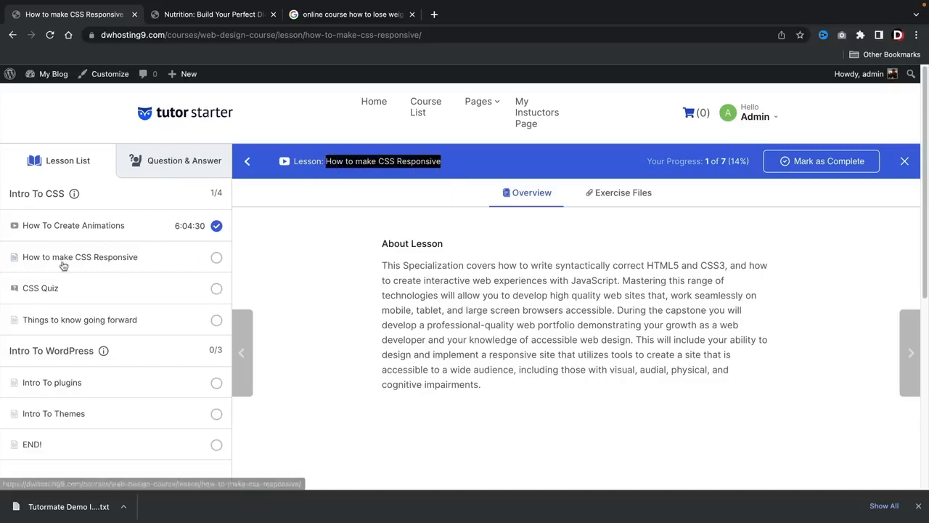
{"action": "left_click", "coordinate": [827, 164]}
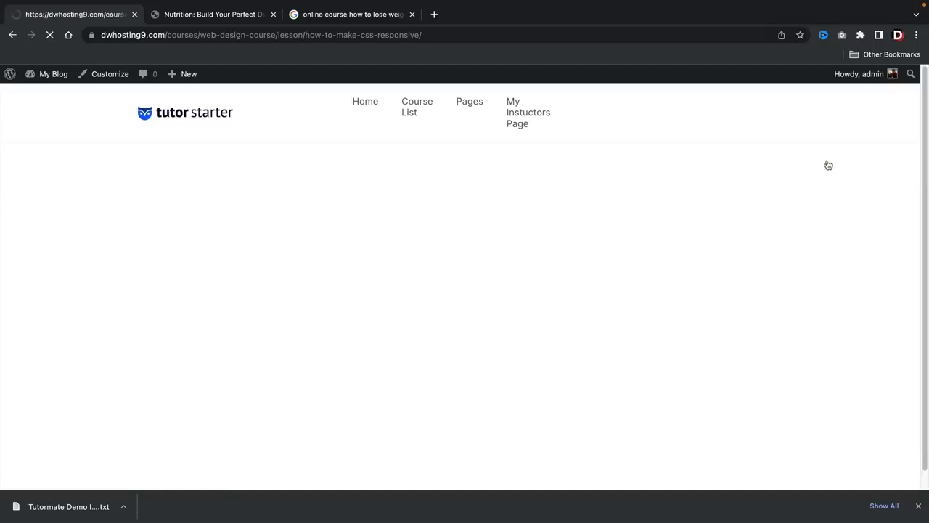
Go on to the CSS Quiz and start it
{"action": "left_click", "coordinate": [912, 348]}
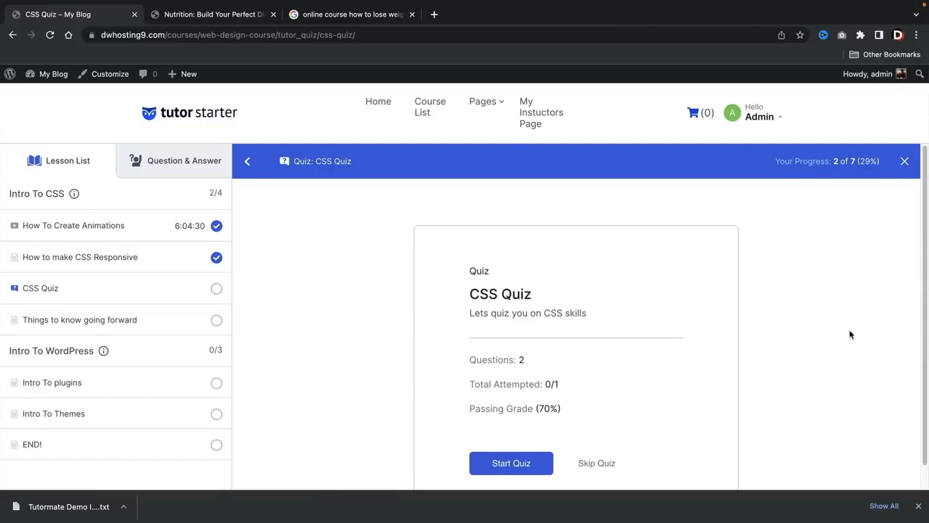
{"action": "scroll", "coordinate": [850, 334], "scroll_direction": "down", "scroll_amount": 2}
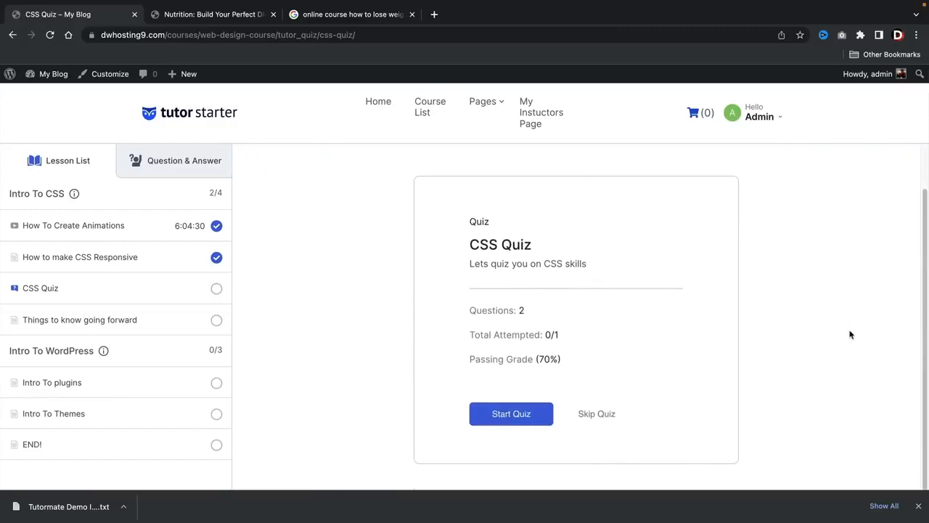
{"action": "left_click", "coordinate": [506, 419]}
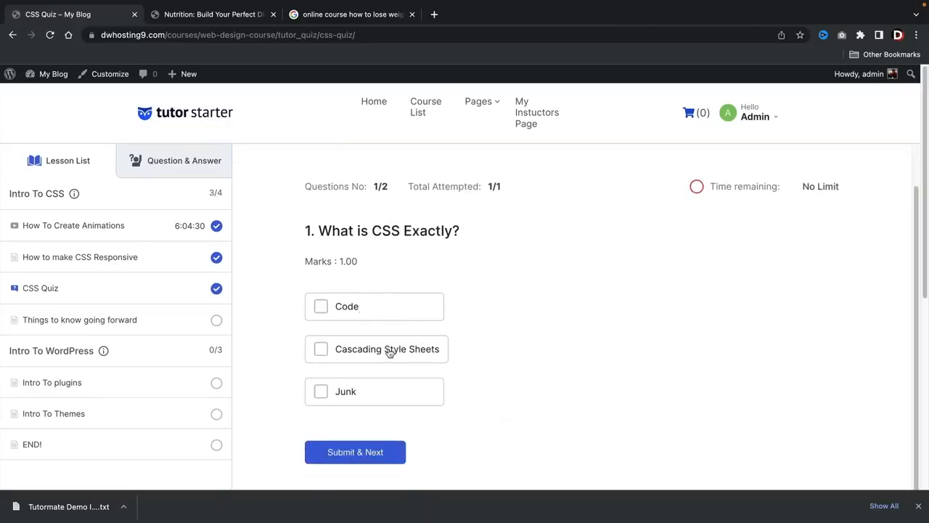
Answer the quiz with Cascading Style Sheets for question 1 and True for question 2, submit it and view the result
{"action": "left_click", "coordinate": [349, 350]}
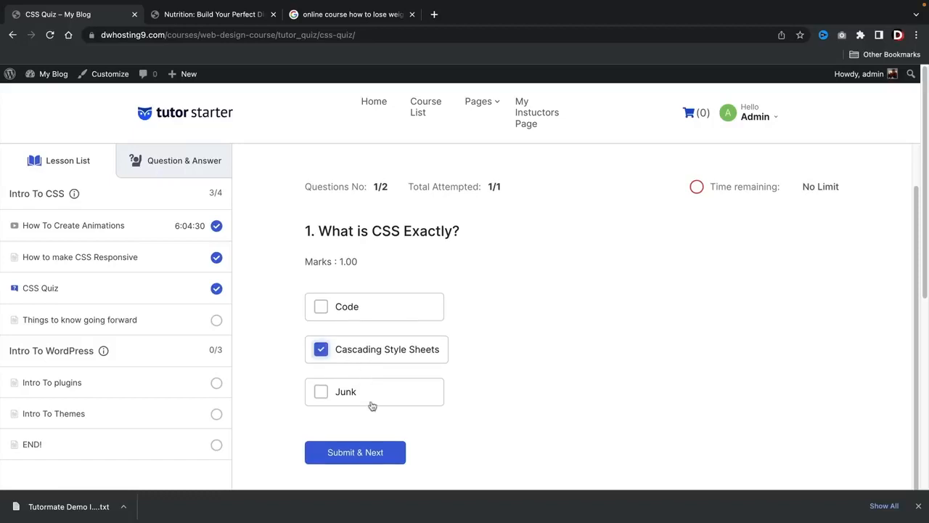
{"action": "left_click", "coordinate": [373, 456]}
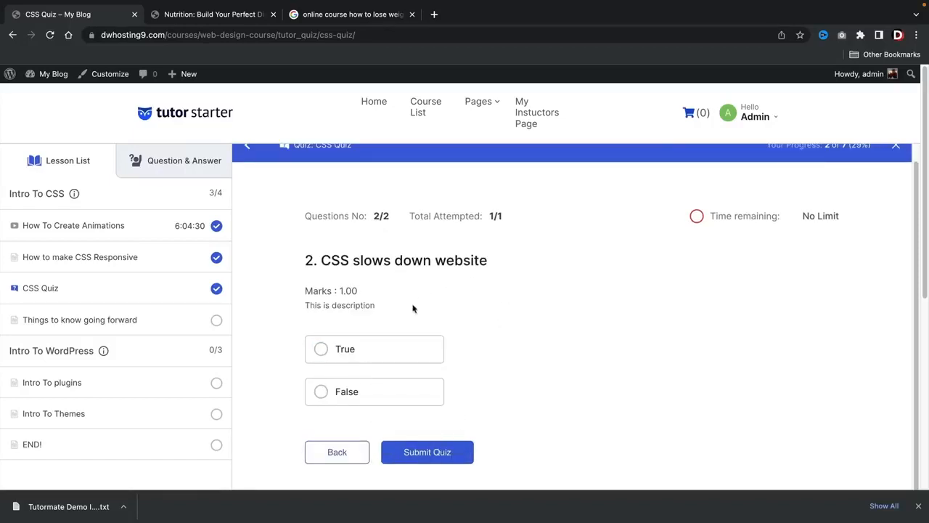
{"action": "left_click", "coordinate": [334, 359]}
{"action": "left_click", "coordinate": [415, 460]}
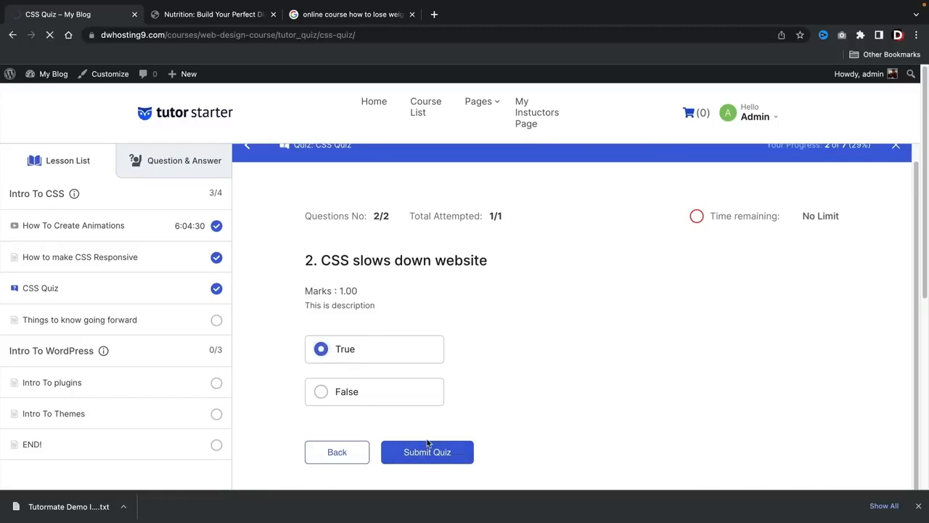
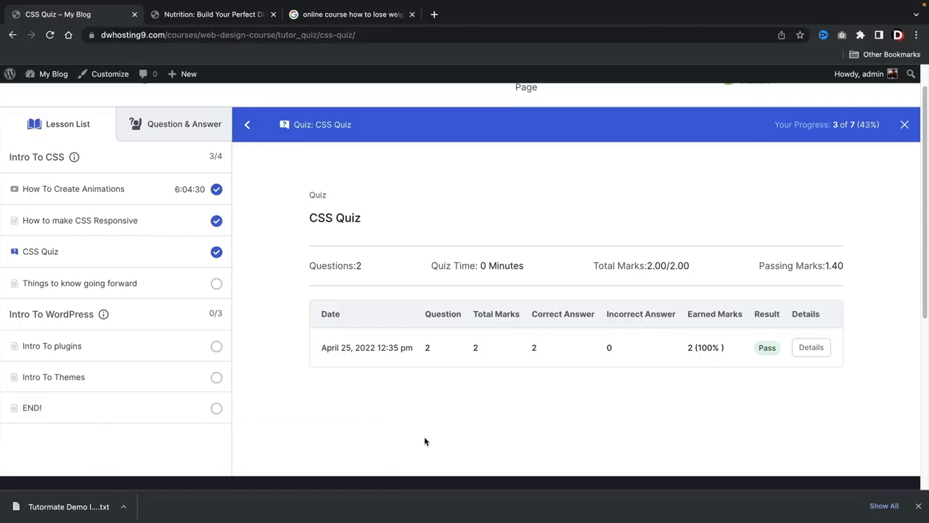
{"action": "scroll", "coordinate": [565, 383], "scroll_direction": "down", "scroll_amount": 1}
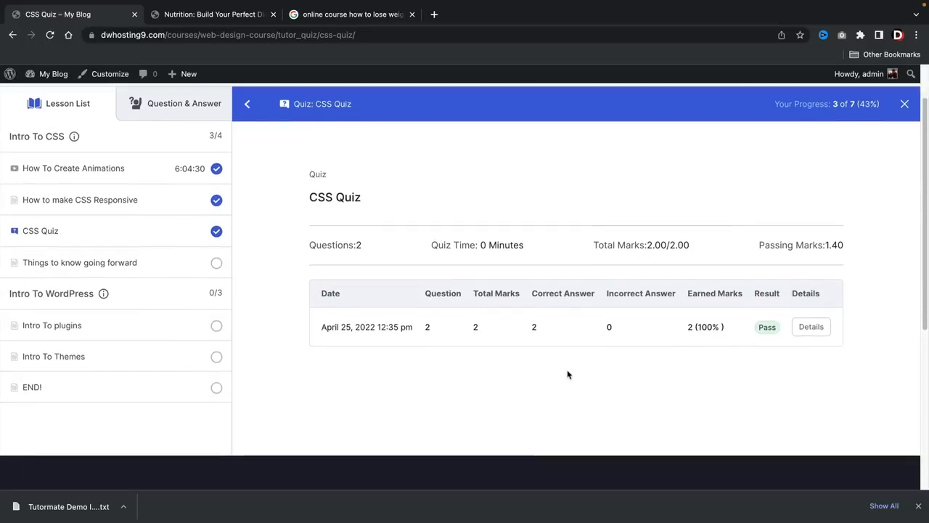
Dismiss the download bar, open the lesson Things to know going forward and mark it as complete
{"action": "scroll", "coordinate": [568, 373], "scroll_direction": "up", "scroll_amount": 1}
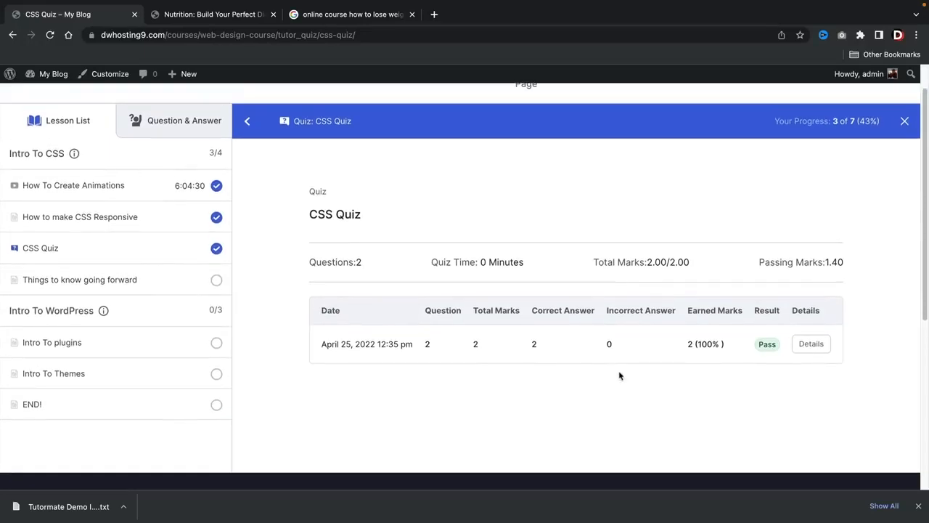
{"action": "left_click", "coordinate": [919, 506]}
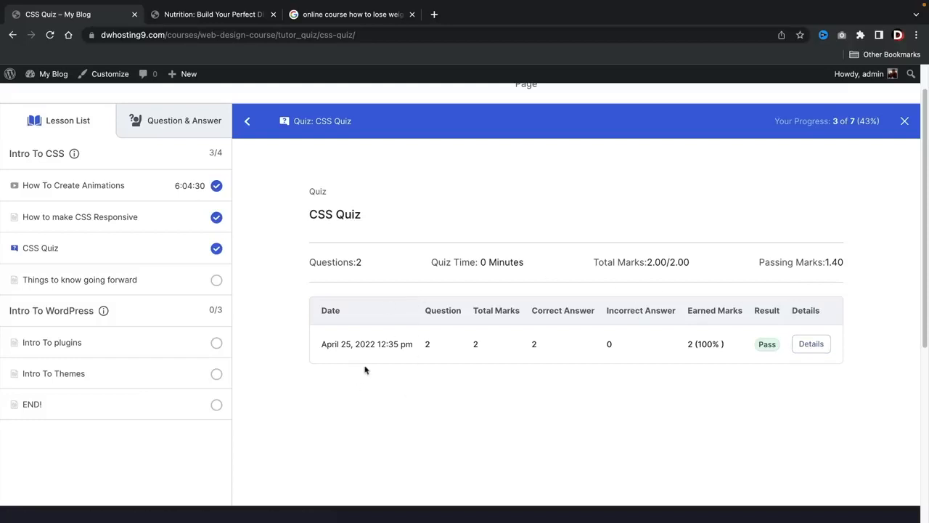
{"action": "left_click", "coordinate": [116, 281]}
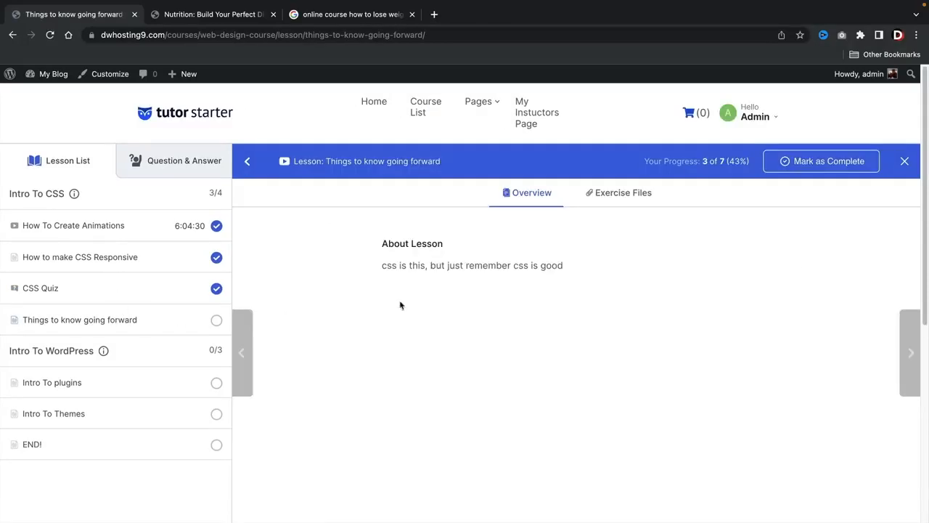
{"action": "left_click", "coordinate": [791, 167]}
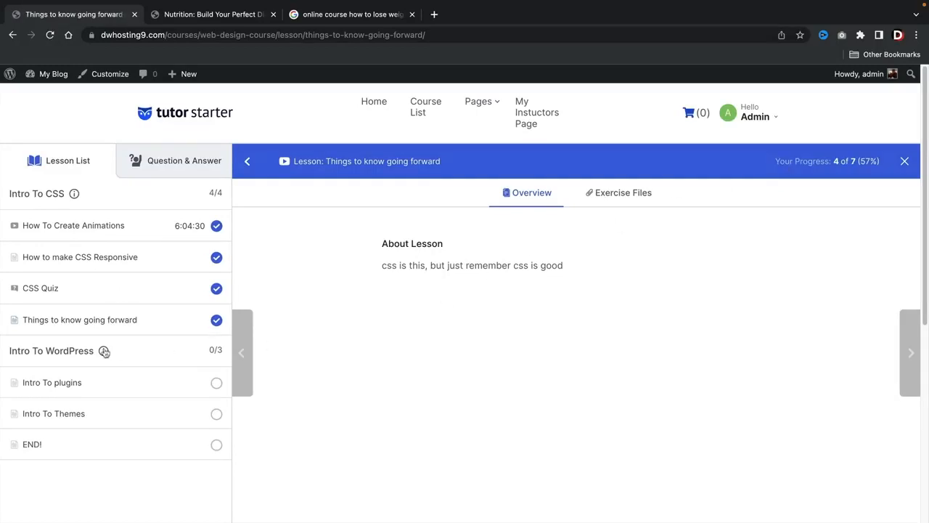
Check the Intro To WordPress topic summary and mark its lessons Intro To plugins, Intro To Themes and END! as complete
{"action": "mouse_move", "coordinate": [105, 352]}
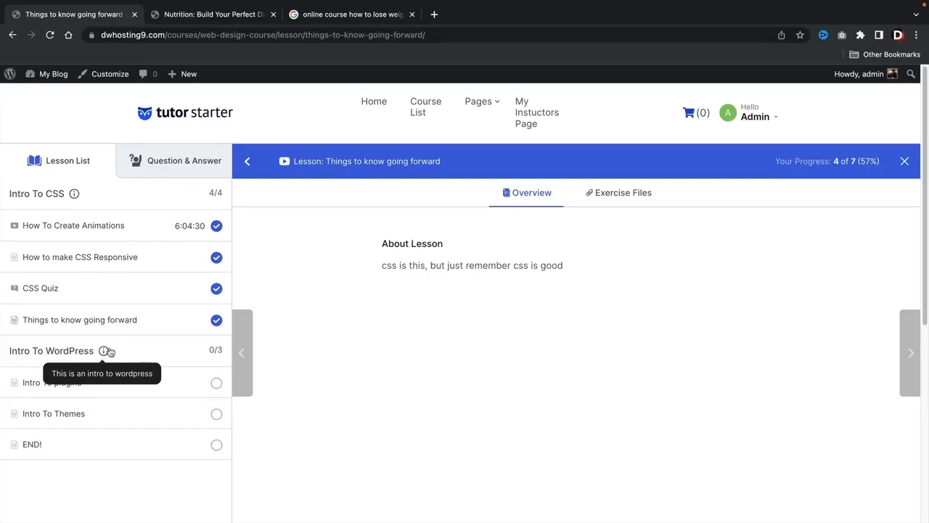
{"action": "left_click", "coordinate": [908, 353]}
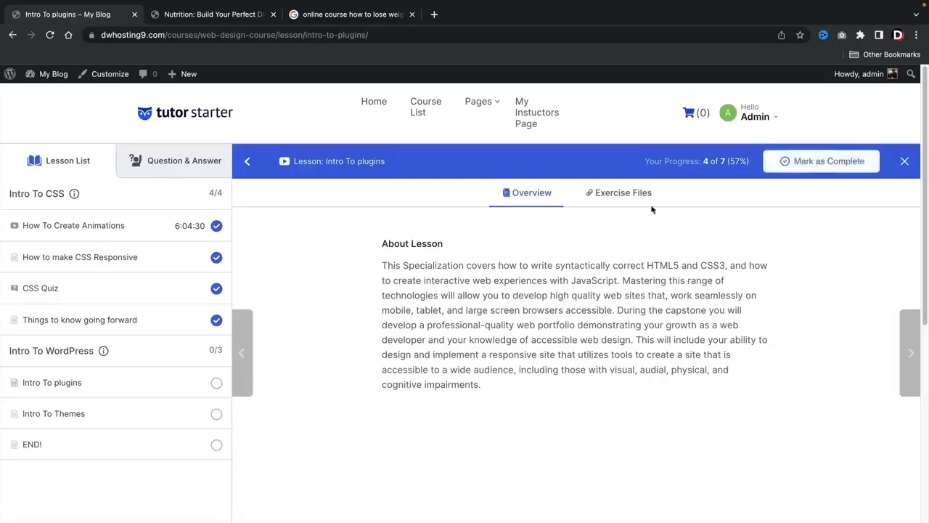
{"action": "left_click", "coordinate": [820, 164]}
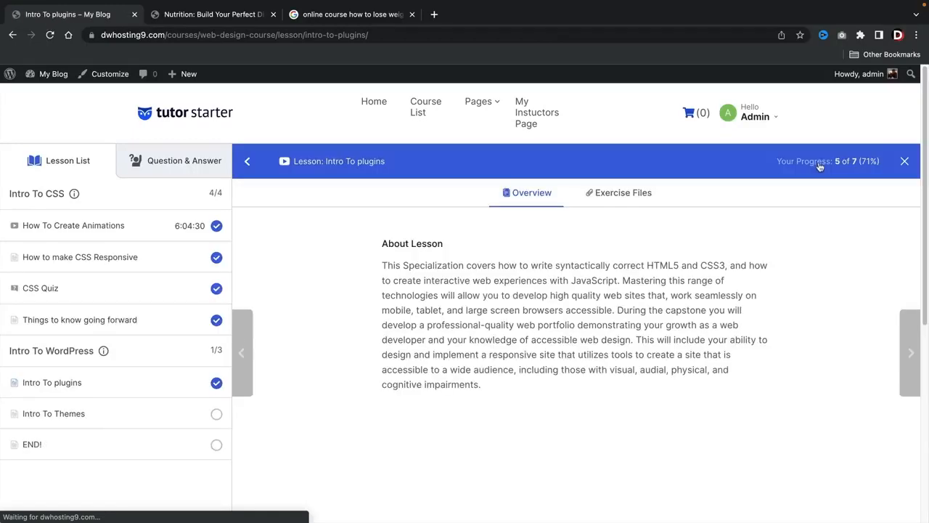
{"action": "left_click", "coordinate": [908, 355]}
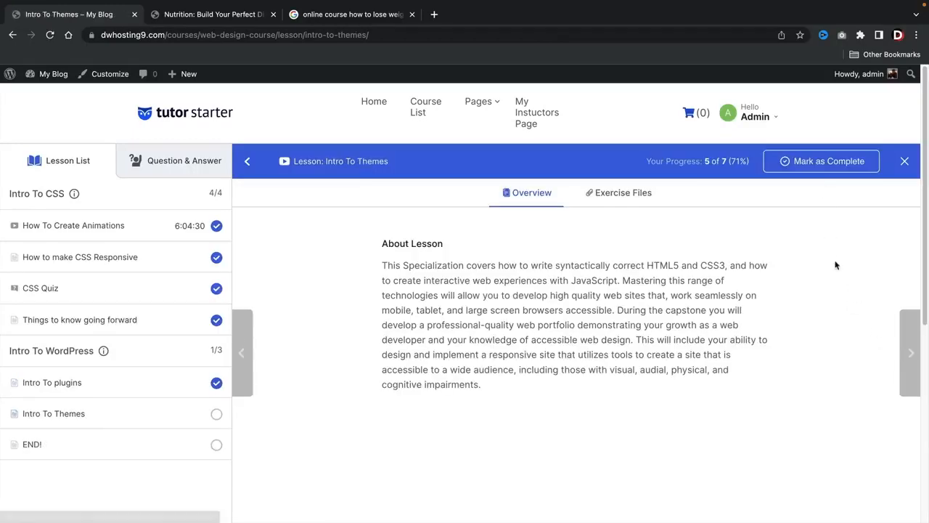
{"action": "left_click", "coordinate": [810, 166]}
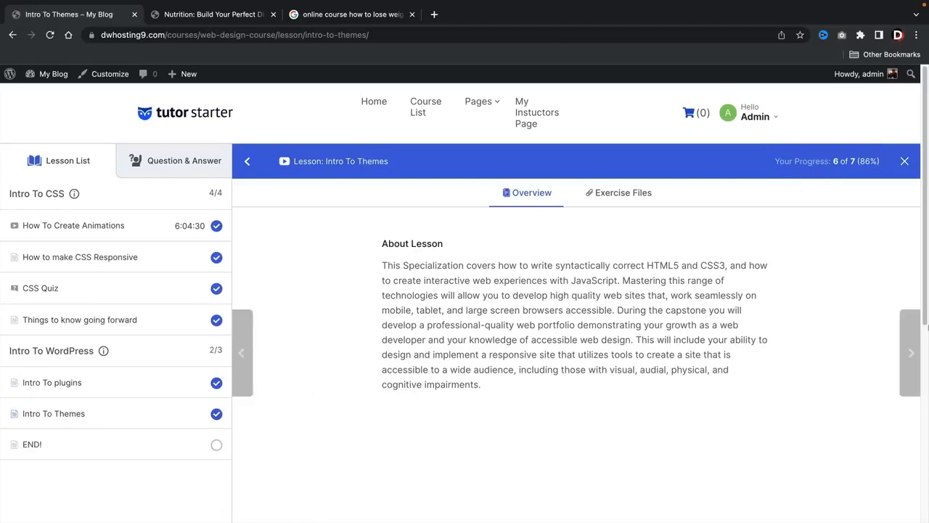
{"action": "left_click", "coordinate": [910, 353]}
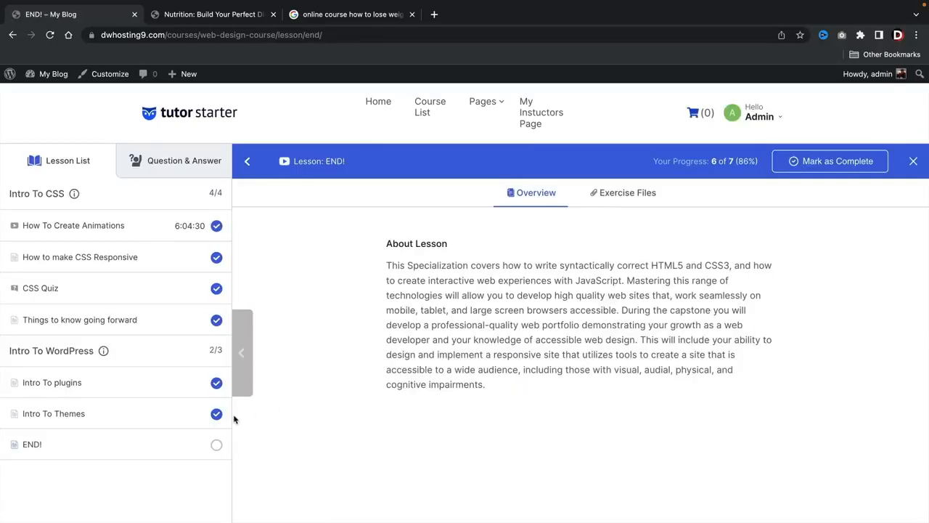
{"action": "left_click", "coordinate": [818, 162]}
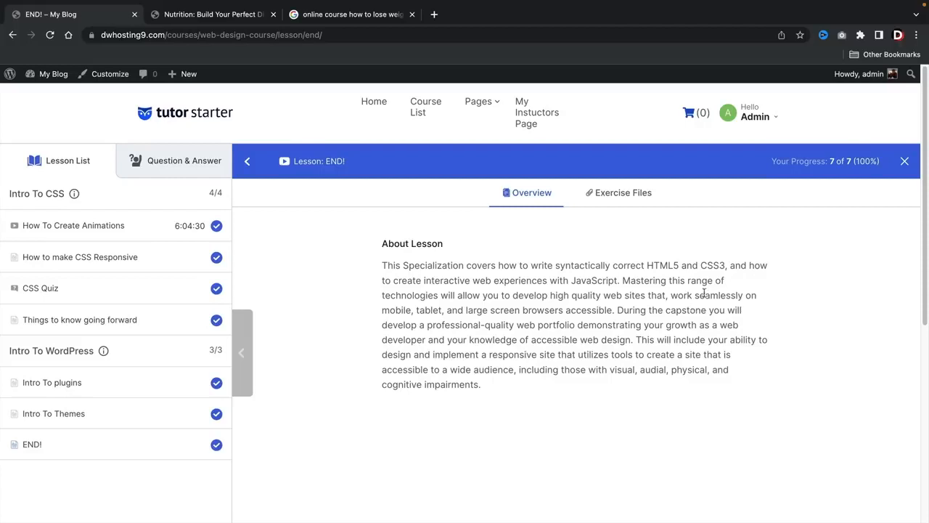
Submit the question "did you like this video?" in the course's Question & Answer section
{"action": "left_click", "coordinate": [165, 164]}
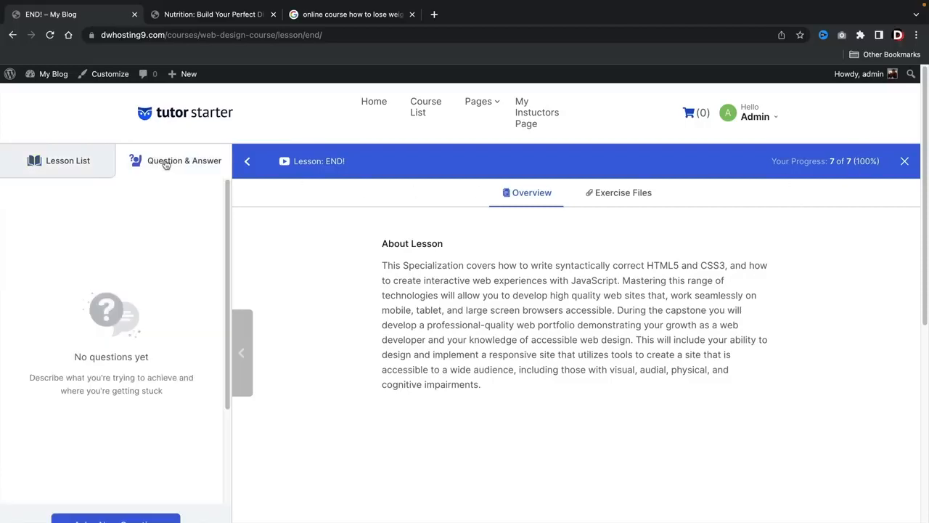
{"action": "scroll", "coordinate": [131, 384], "scroll_direction": "down", "scroll_amount": 3}
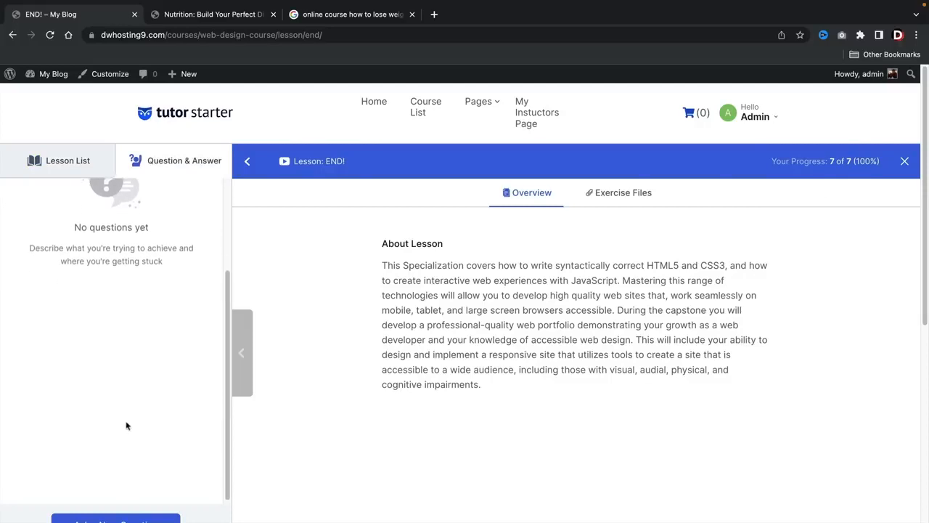
{"action": "scroll", "coordinate": [127, 425], "scroll_direction": "down", "scroll_amount": 5}
{"action": "left_click", "coordinate": [131, 291]}
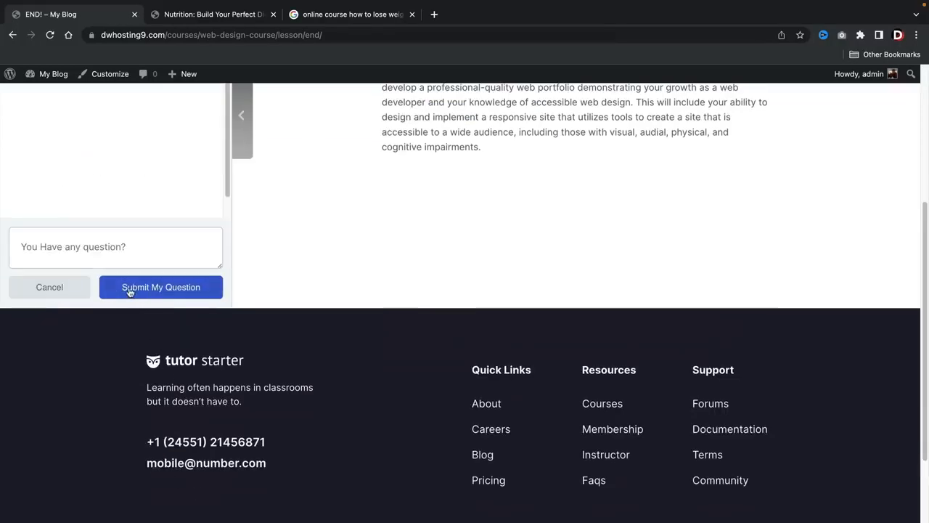
{"action": "scroll", "coordinate": [130, 292], "scroll_direction": "up", "scroll_amount": 2}
{"action": "left_click", "coordinate": [109, 354]}
{"action": "type", "text": "did "}
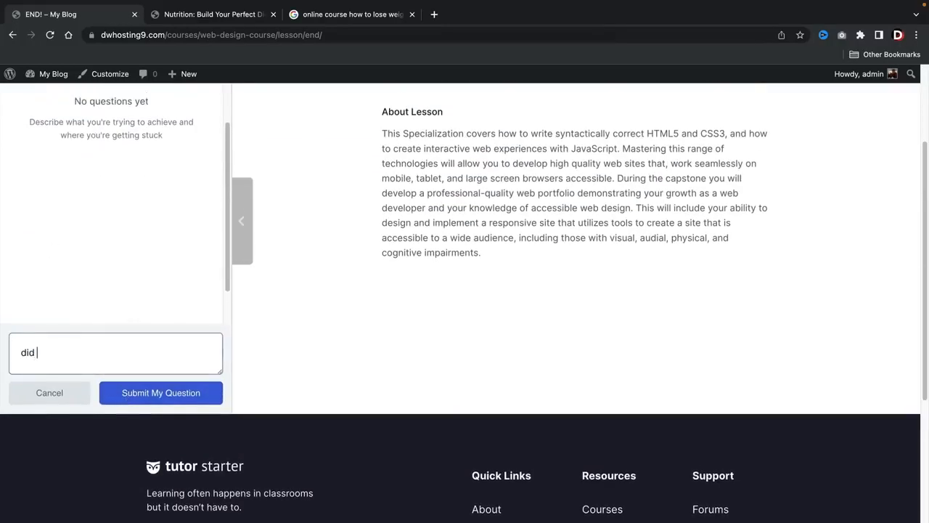
{"action": "type", "text": "you like this video"}
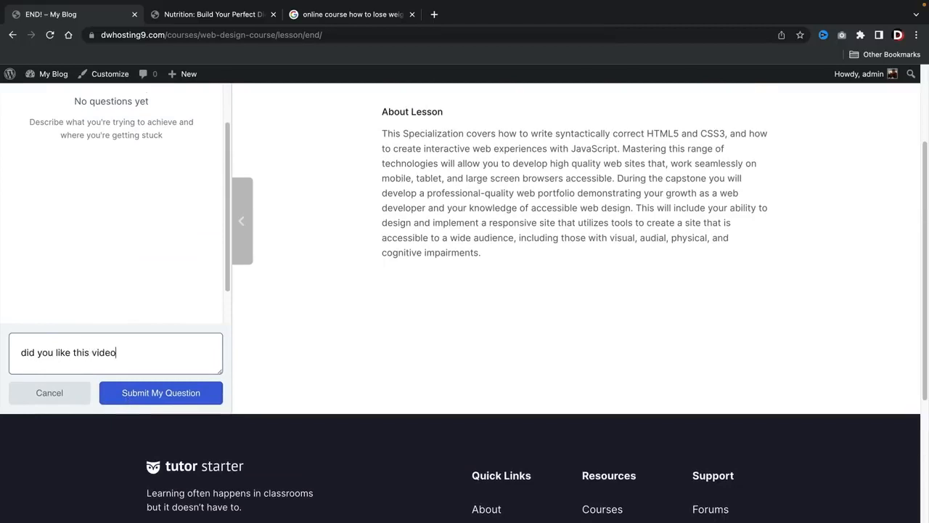
{"action": "type", "text": "?"}
{"action": "left_click", "coordinate": [134, 395]}
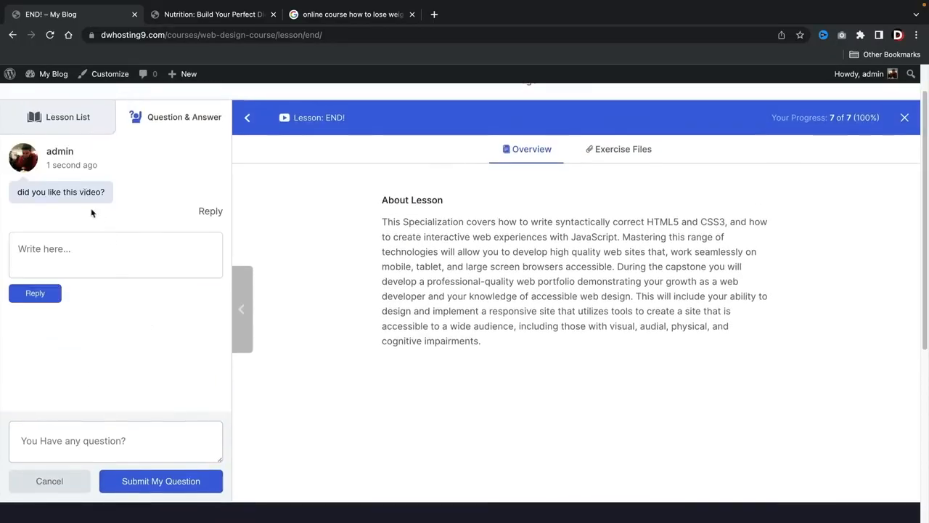
Write the reply "yse" under the submitted question "did you like this video?"
{"action": "scroll", "coordinate": [92, 218], "scroll_direction": "up", "scroll_amount": 1}
{"action": "scroll", "coordinate": [97, 227], "scroll_direction": "up", "scroll_amount": 1}
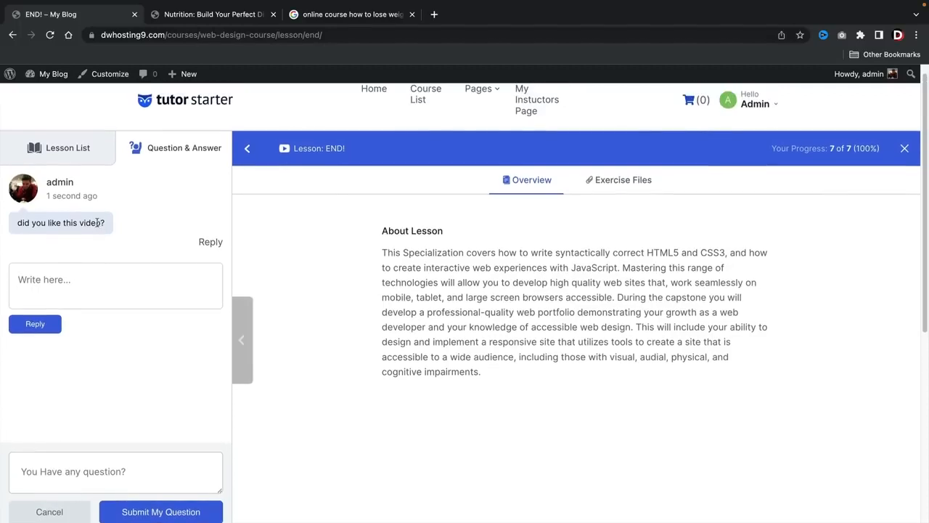
{"action": "left_click", "coordinate": [211, 244]}
{"action": "left_click", "coordinate": [211, 244]}
{"action": "left_click", "coordinate": [174, 279]}
{"action": "type", "text": "yse"}
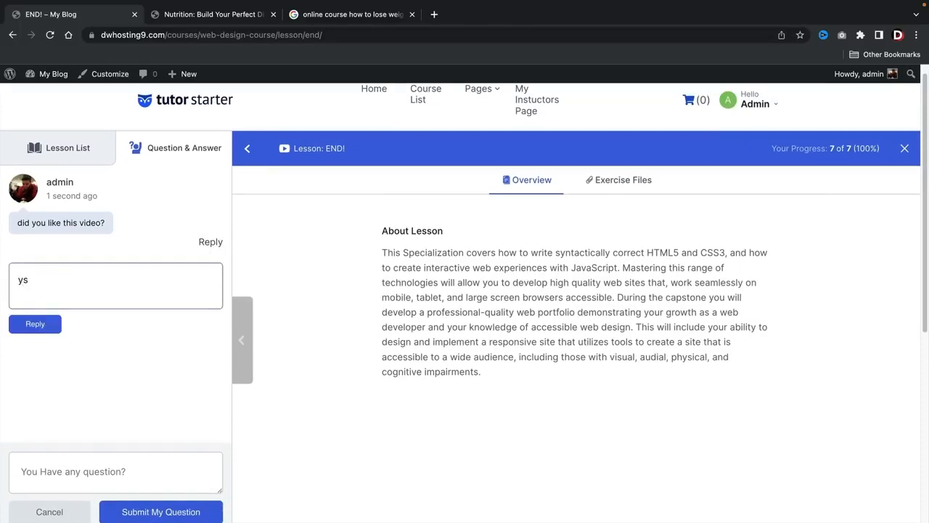